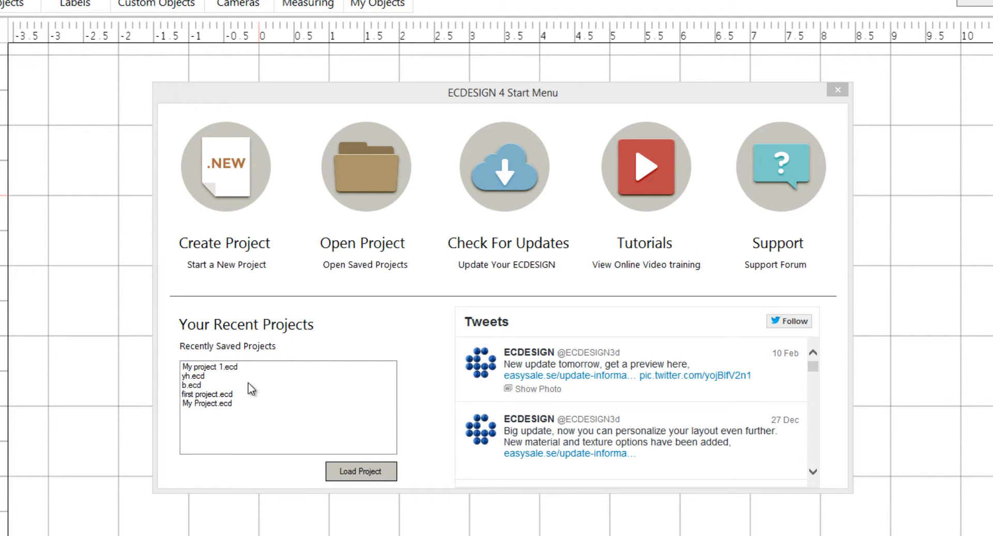
Start a new project and name it Test project.
{"action": "left_click", "coordinate": [207, 368]}
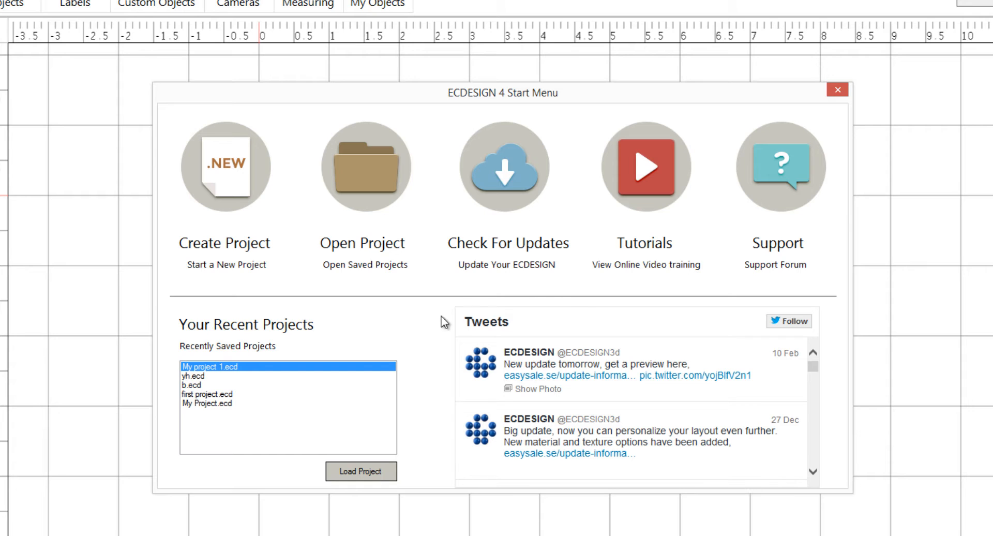
{"action": "left_click", "coordinate": [229, 168]}
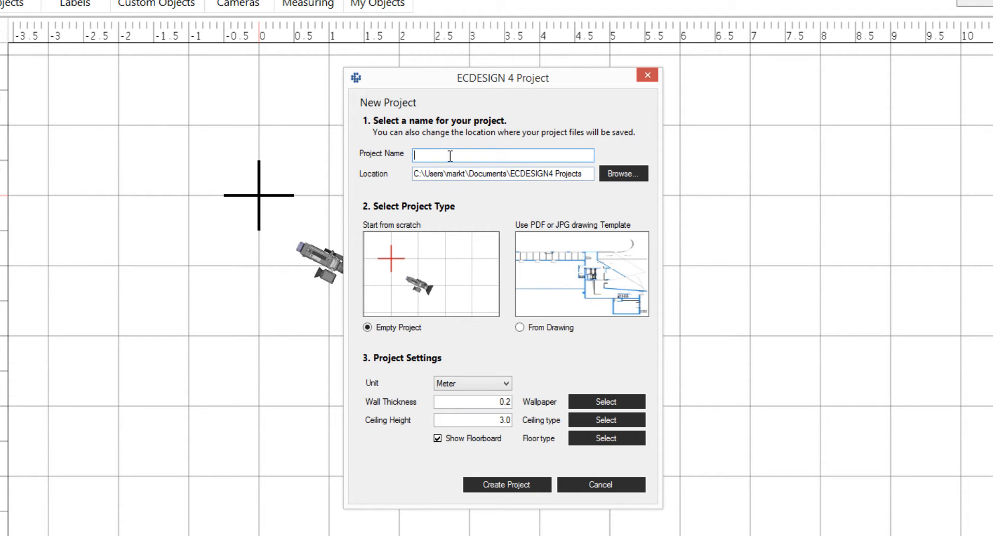
{"action": "type", "text": "Test project"}
{"action": "left_click_drag", "start_coordinate": [582, 174], "coordinate": [409, 181]}
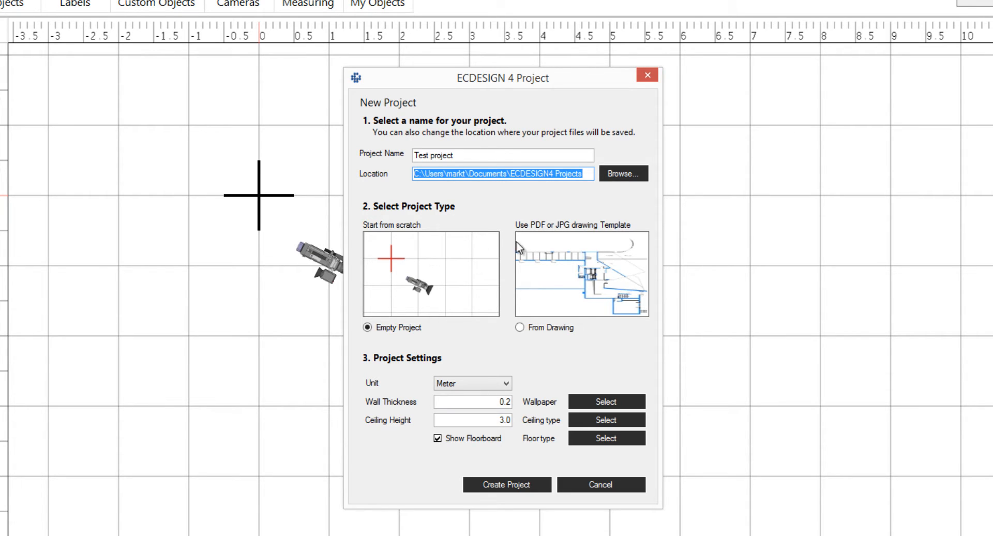
Choose the Empty Project type with Meter as the unit and set the ceiling height to 4.2.
{"action": "left_click", "coordinate": [519, 327]}
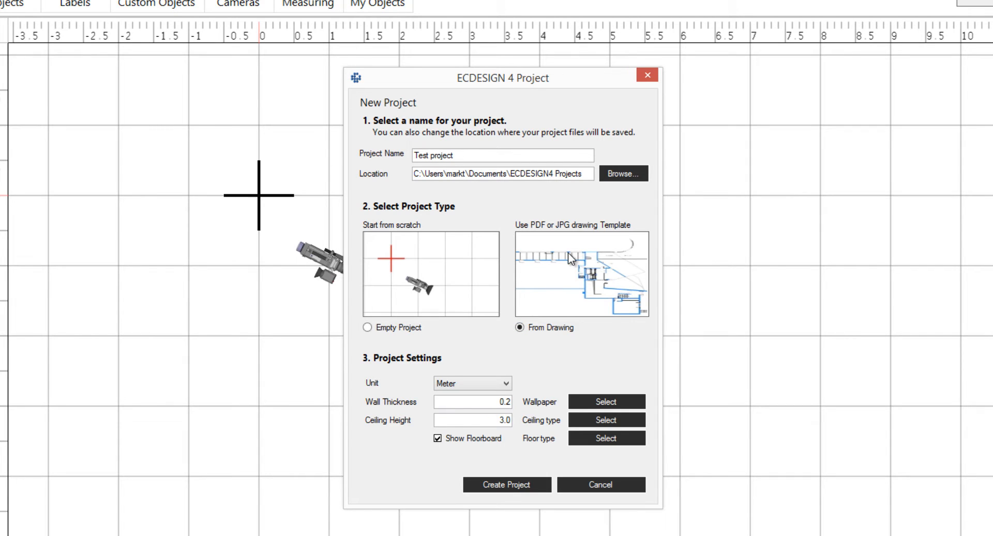
{"action": "left_click", "coordinate": [368, 327]}
{"action": "left_click", "coordinate": [507, 384]}
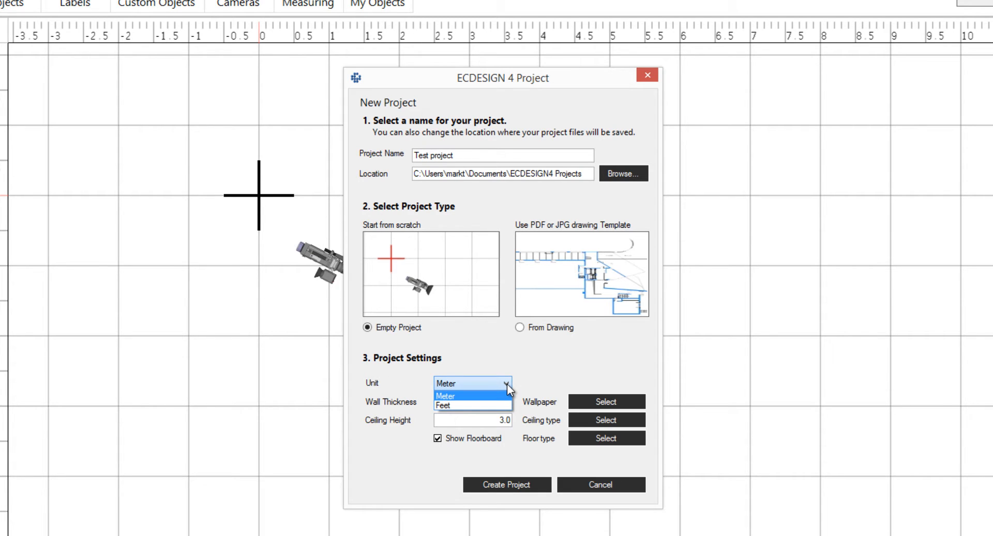
{"action": "left_click", "coordinate": [508, 385]}
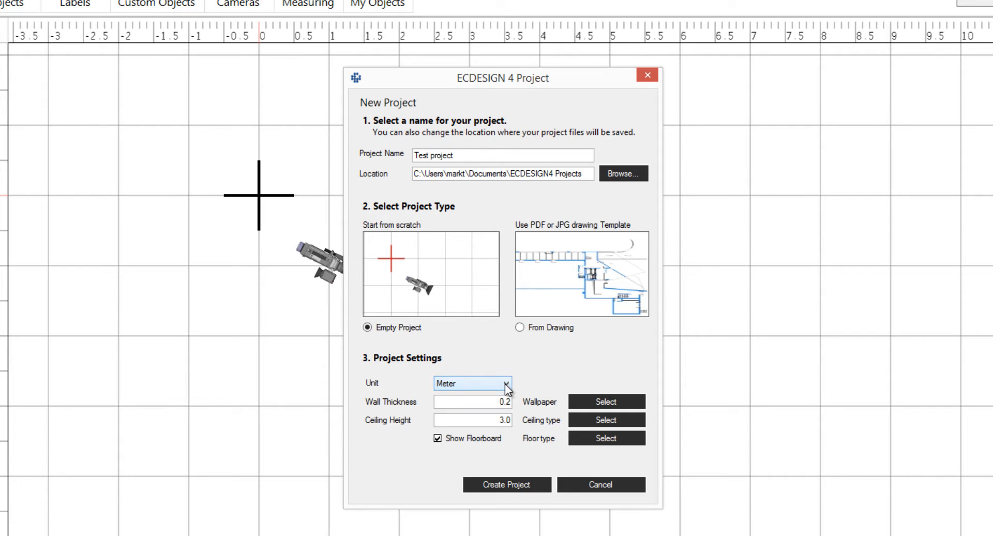
{"action": "left_click_drag", "start_coordinate": [500, 403], "coordinate": [527, 424]}
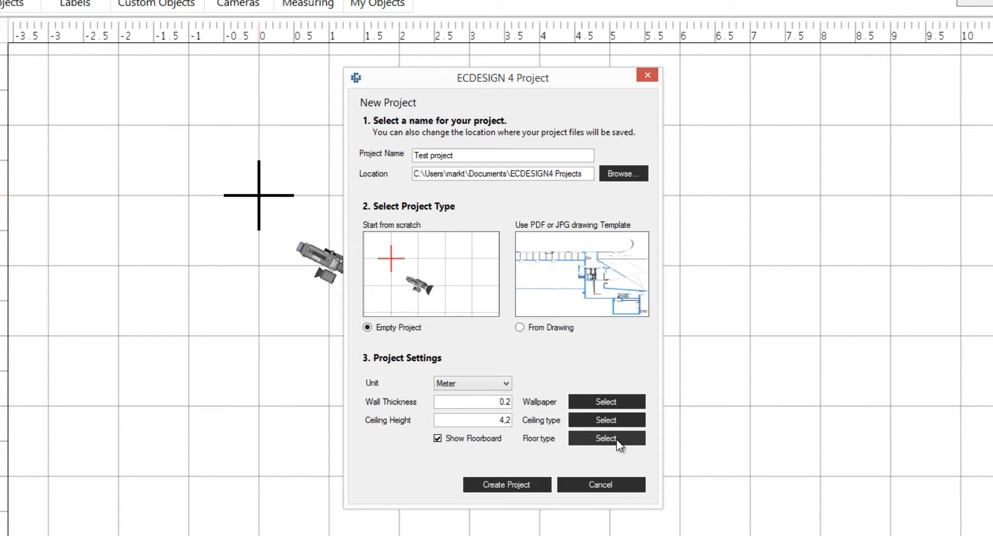
Look through the floor material categories Industrial, Outdoors, Tiles, Wood, Custom and Color.
{"action": "left_click", "coordinate": [616, 440]}
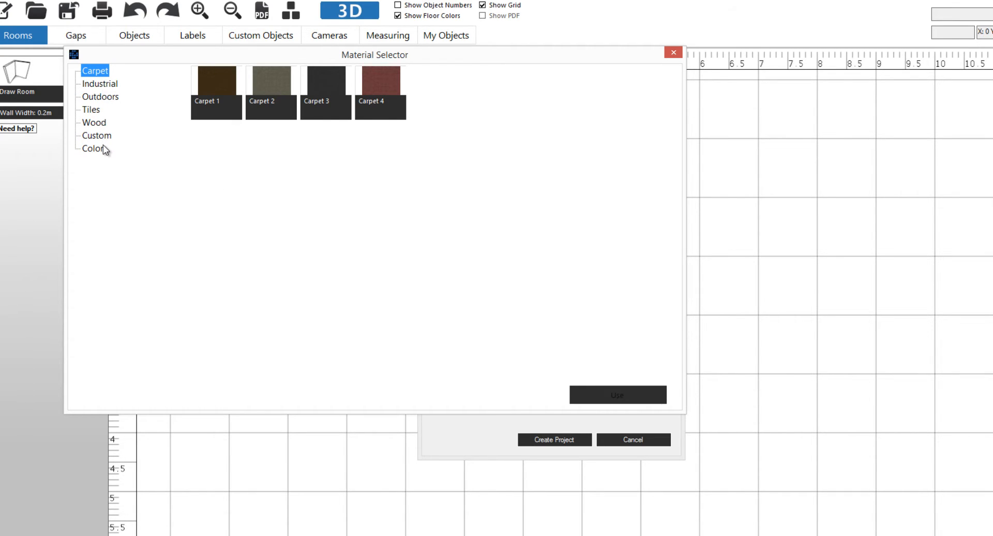
{"action": "left_click", "coordinate": [99, 85]}
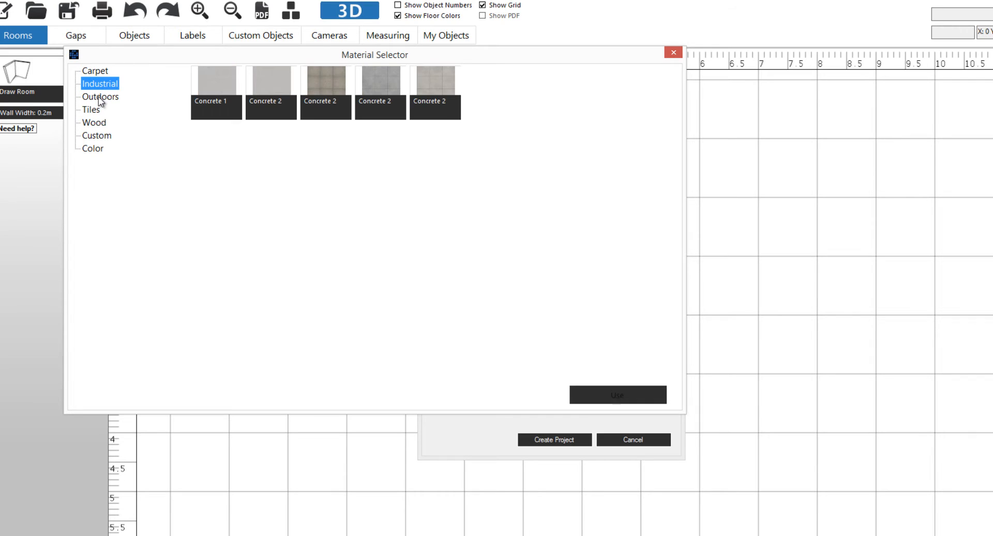
{"action": "left_click", "coordinate": [98, 96]}
{"action": "left_click", "coordinate": [95, 110]}
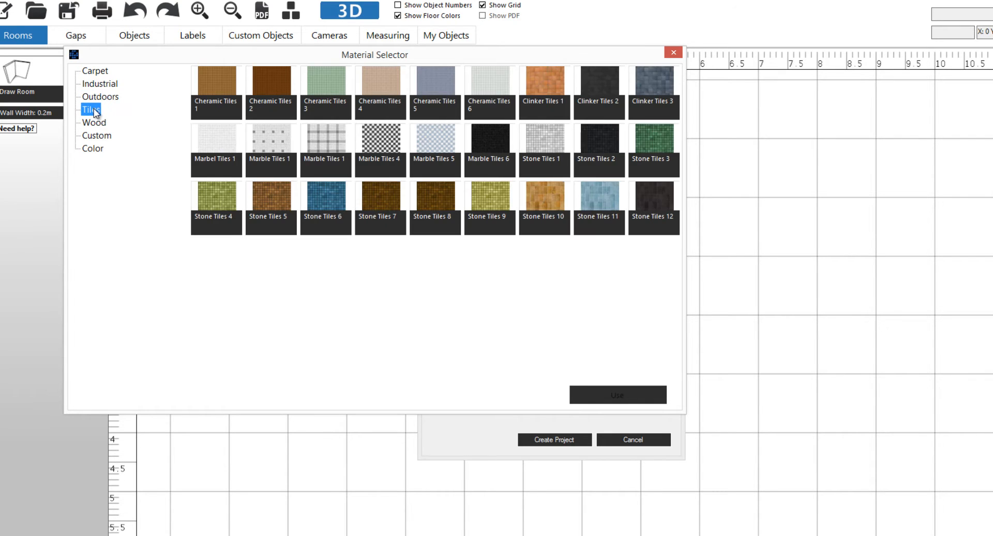
{"action": "left_click", "coordinate": [98, 124]}
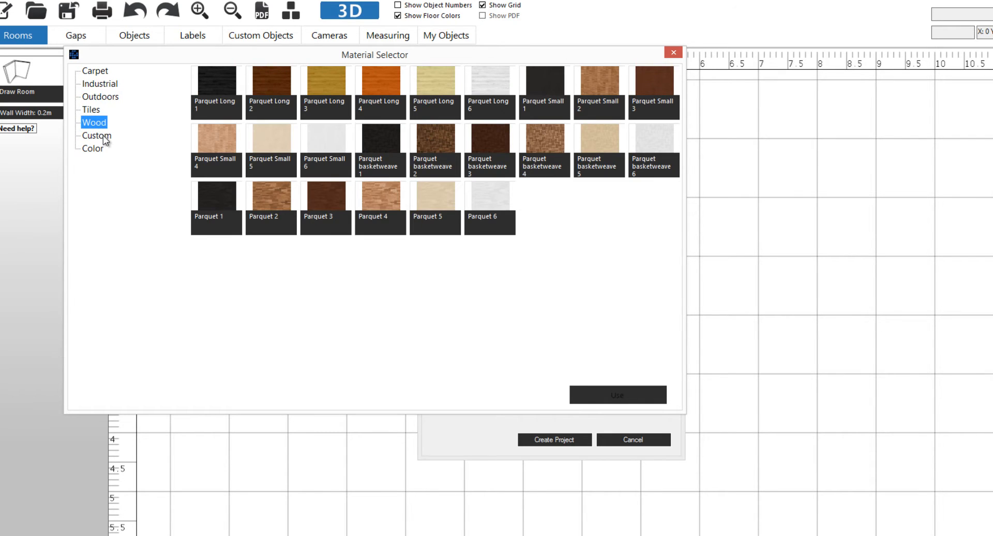
{"action": "left_click", "coordinate": [104, 135]}
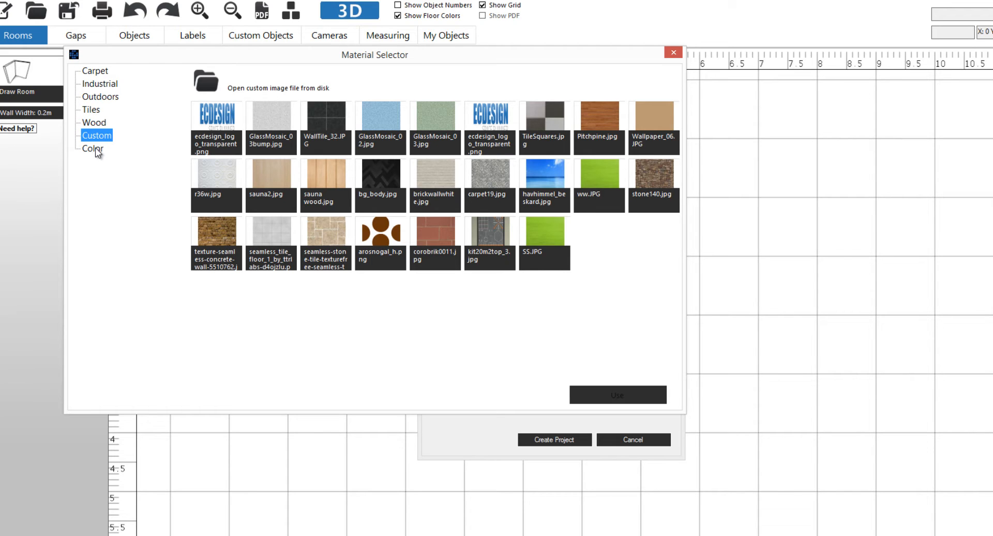
{"action": "left_click", "coordinate": [93, 149]}
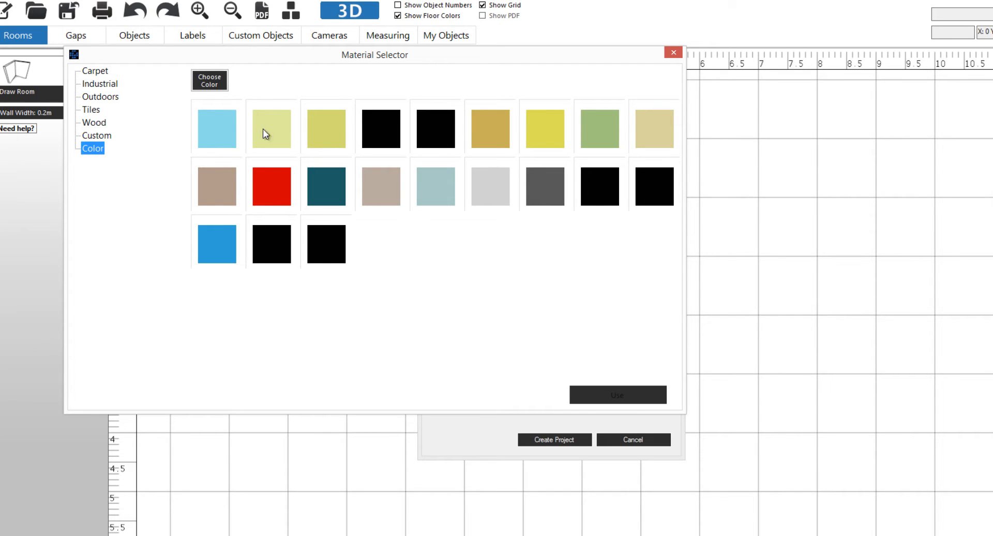
Mix a custom light blue color and add it to the floor color swatches.
{"action": "left_click", "coordinate": [209, 82]}
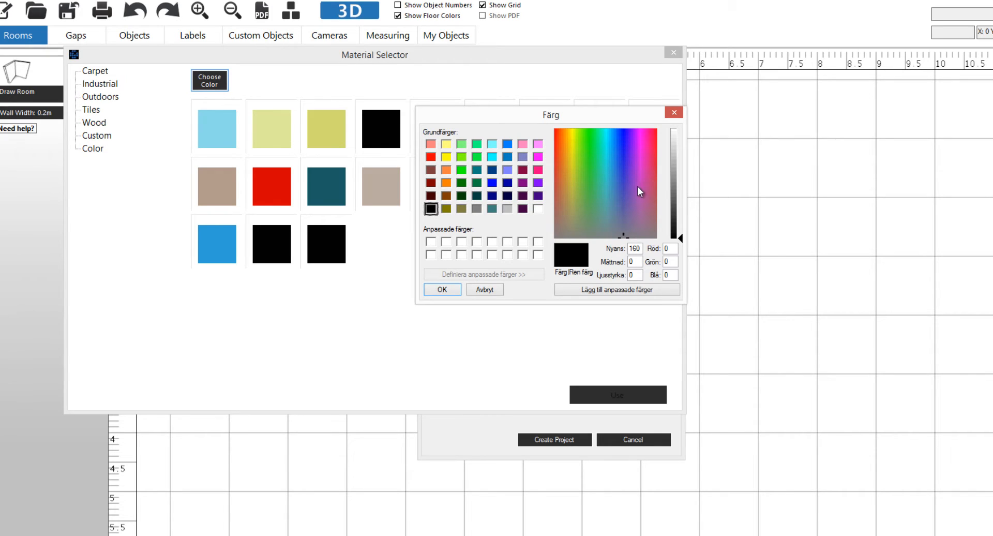
{"action": "left_click_drag", "start_coordinate": [639, 188], "coordinate": [606, 165]}
{"action": "left_click_drag", "start_coordinate": [680, 168], "coordinate": [679, 143]}
{"action": "left_click", "coordinate": [617, 157]}
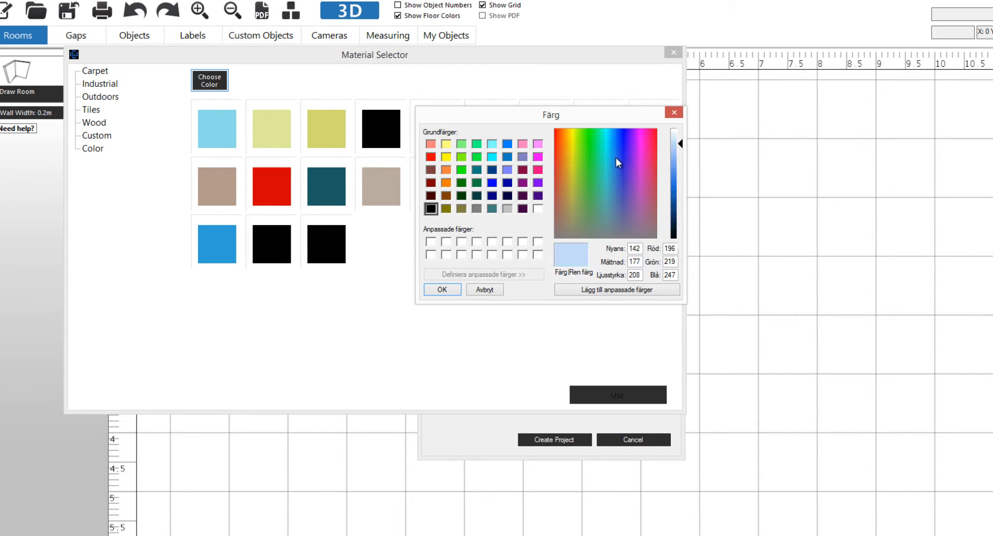
{"action": "left_click", "coordinate": [614, 166]}
{"action": "left_click", "coordinate": [442, 289]}
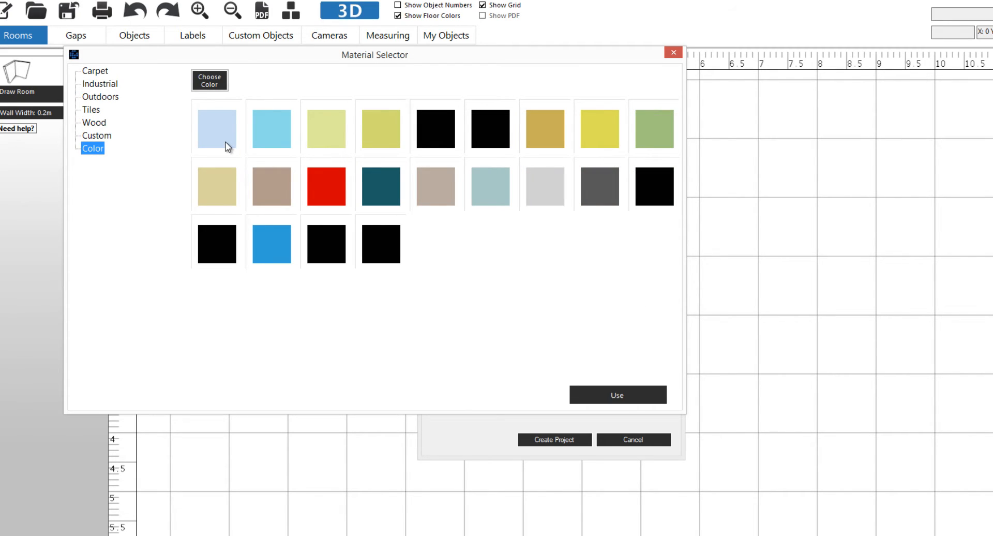
Set the project's floor type to the wood material Parquet 5.
{"action": "left_click", "coordinate": [101, 126]}
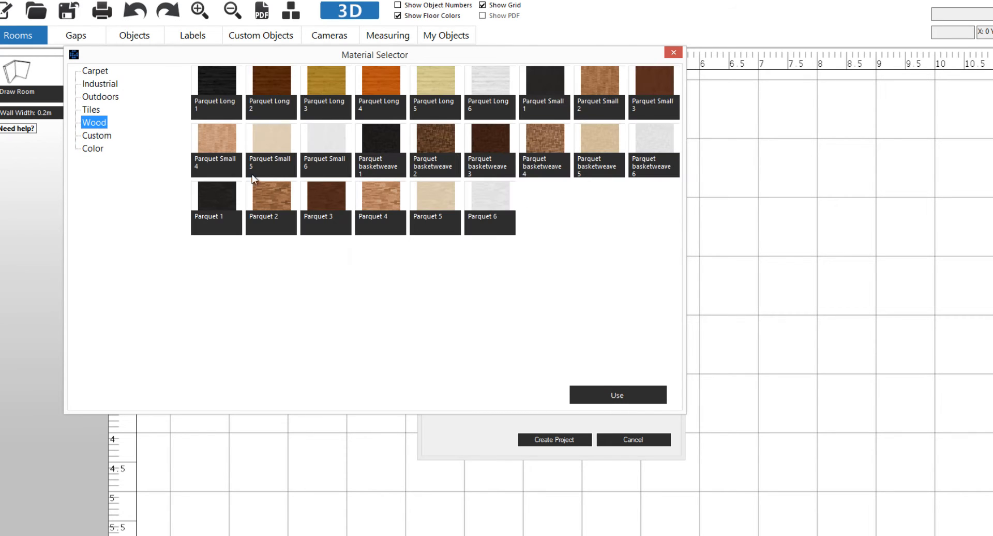
{"action": "left_click", "coordinate": [441, 196]}
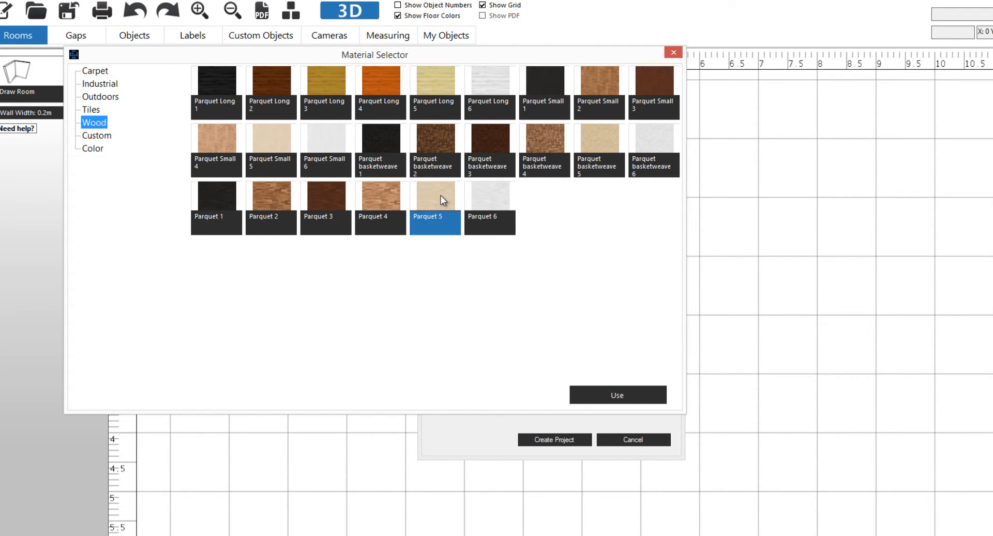
{"action": "left_click", "coordinate": [618, 395]}
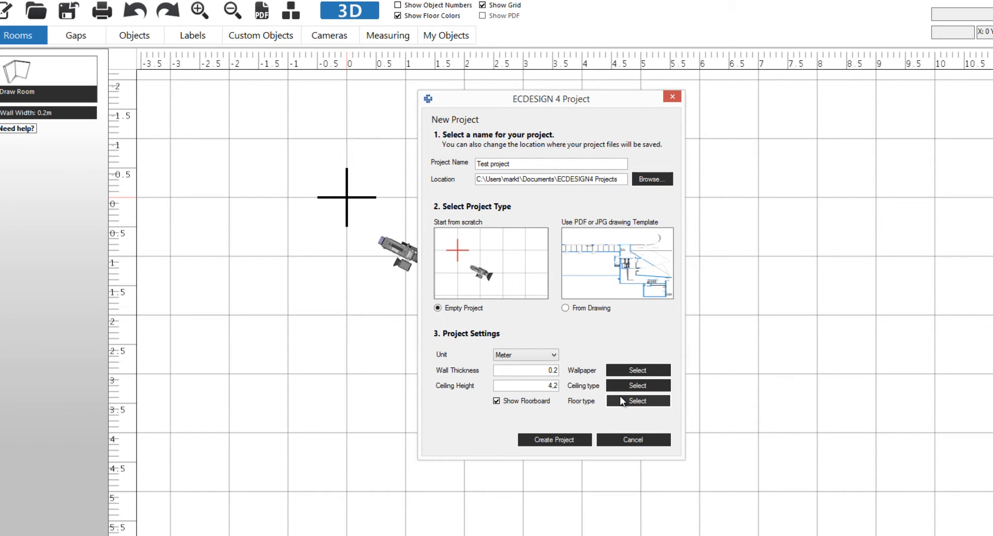
Set the project's ceiling type to the standard material Squre Ceiling Lamp 1.
{"action": "left_click", "coordinate": [629, 386]}
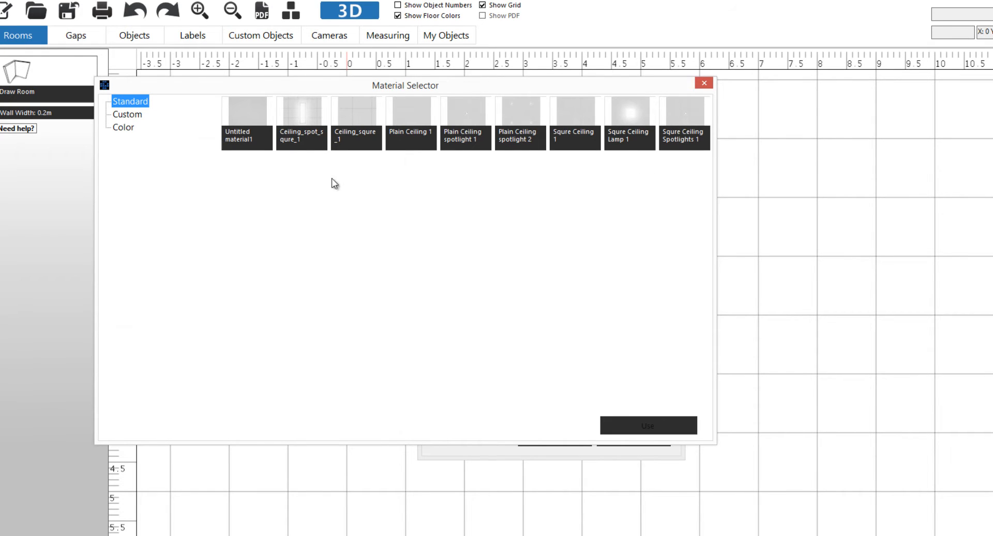
{"action": "left_click", "coordinate": [126, 114]}
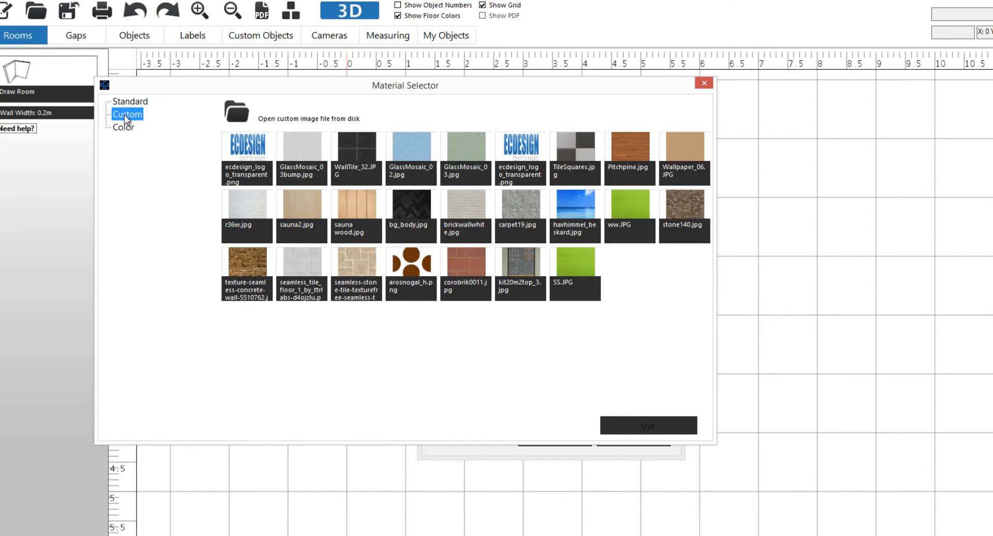
{"action": "left_click", "coordinate": [124, 128]}
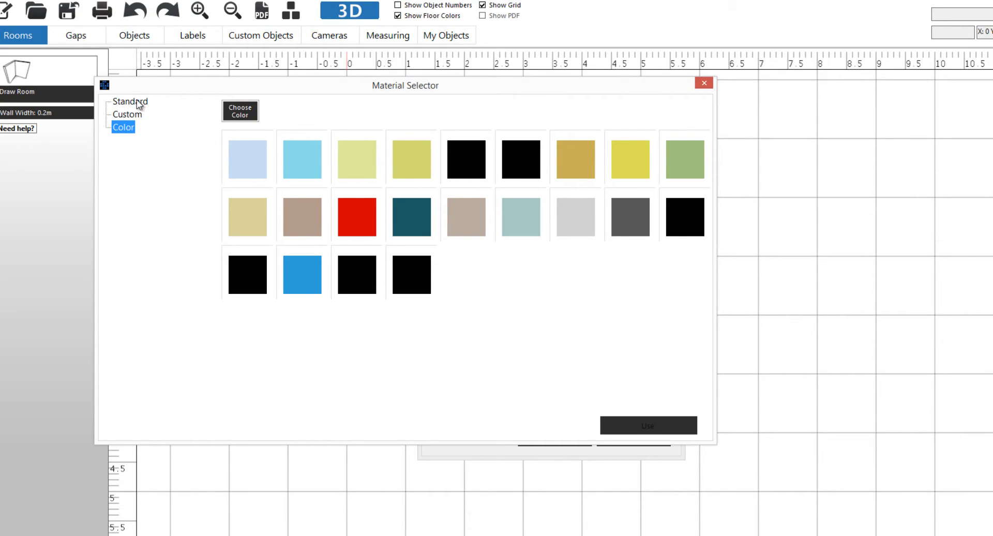
{"action": "left_click", "coordinate": [138, 102]}
{"action": "left_click", "coordinate": [629, 114]}
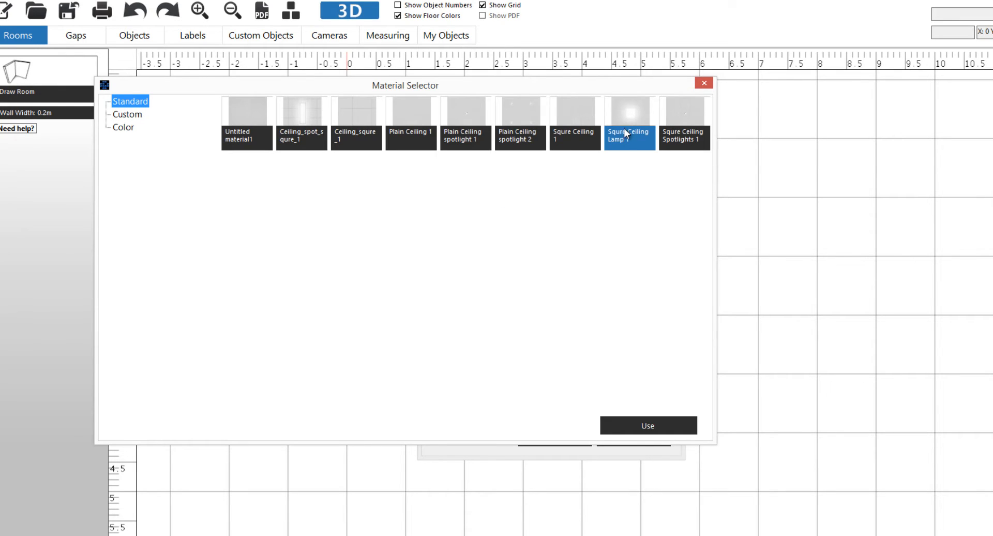
{"action": "left_click", "coordinate": [645, 428]}
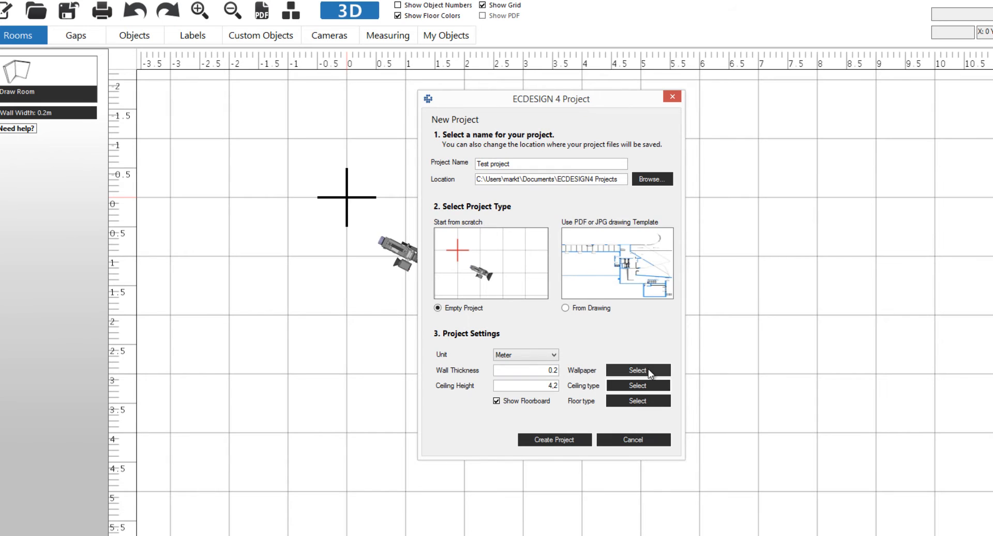
Browse the wall material categories and set the project's wallpaper to Wall Paper Stripe 1.
{"action": "left_click", "coordinate": [648, 370]}
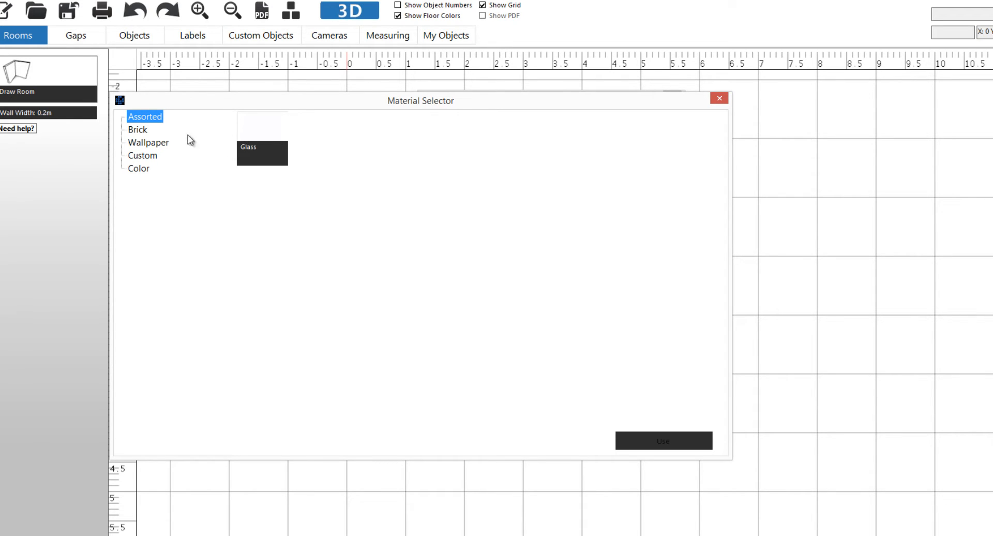
{"action": "left_click", "coordinate": [142, 132]}
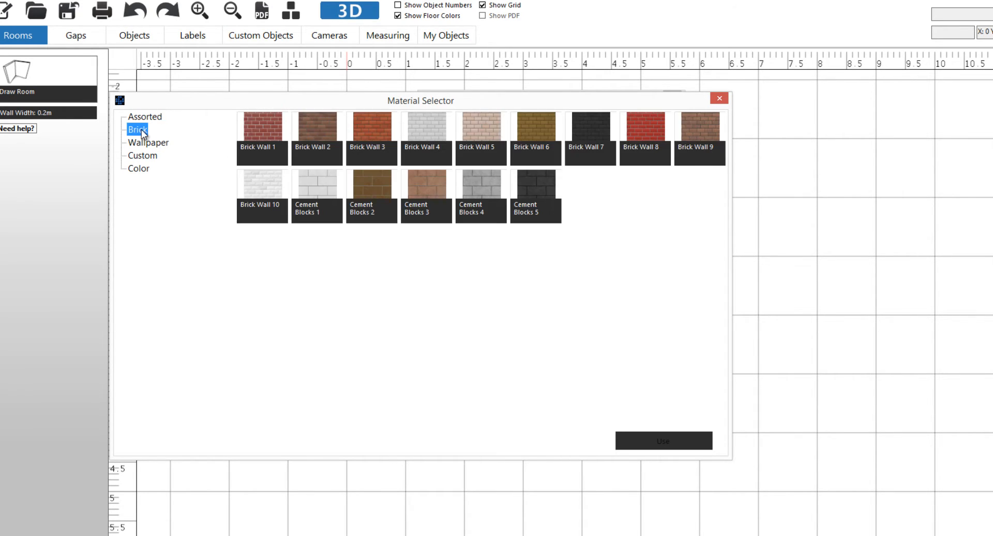
{"action": "left_click", "coordinate": [150, 145]}
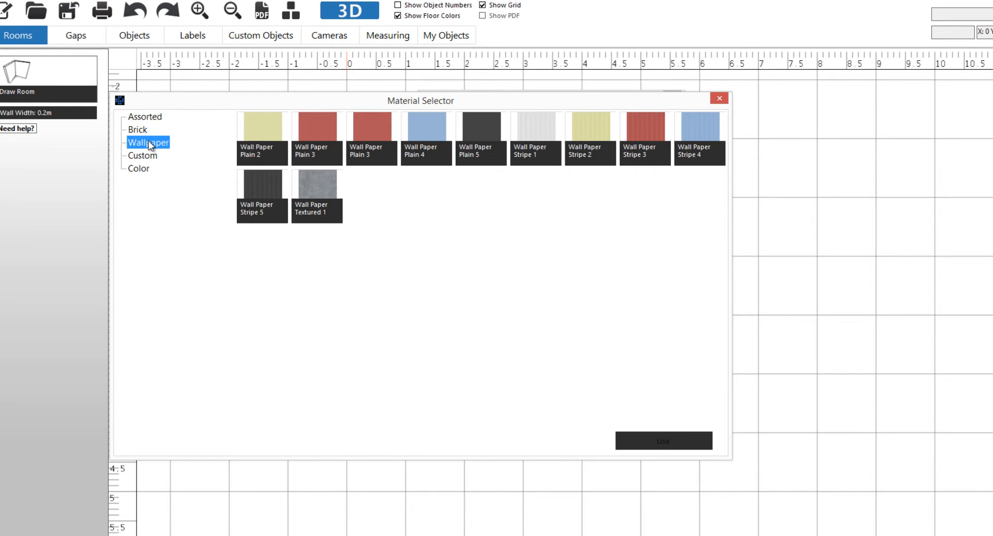
{"action": "left_click", "coordinate": [149, 158]}
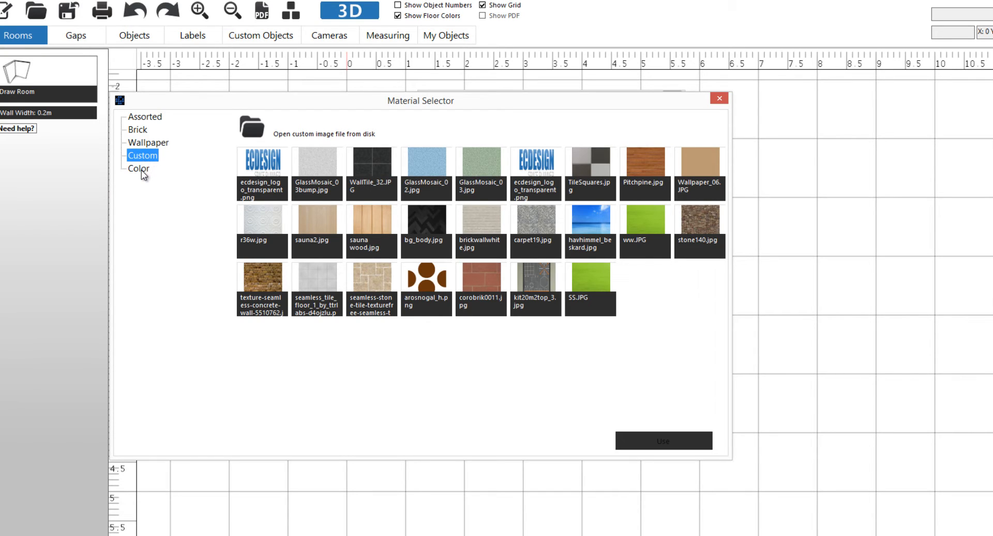
{"action": "left_click", "coordinate": [139, 169]}
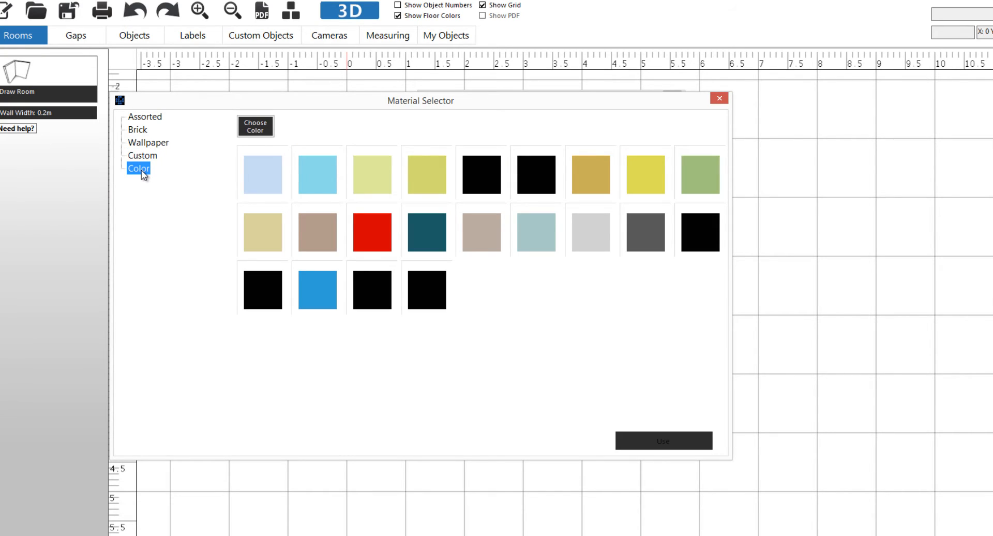
{"action": "left_click", "coordinate": [145, 142]}
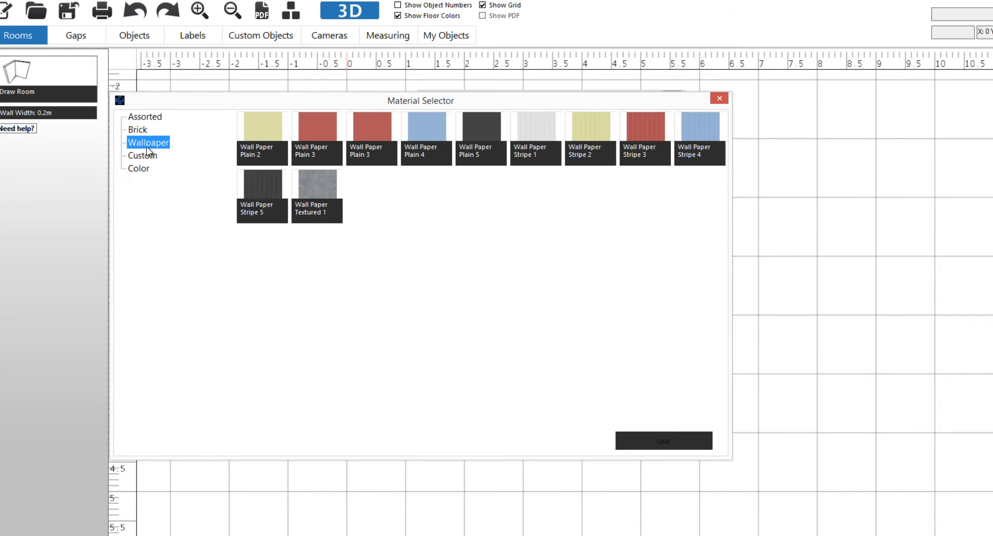
{"action": "left_click", "coordinate": [532, 130]}
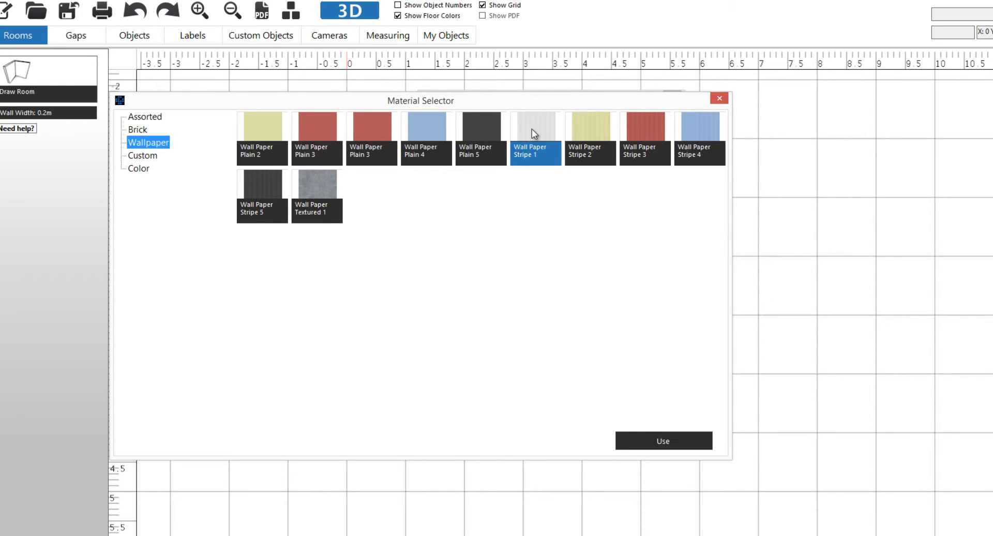
{"action": "left_click", "coordinate": [665, 444]}
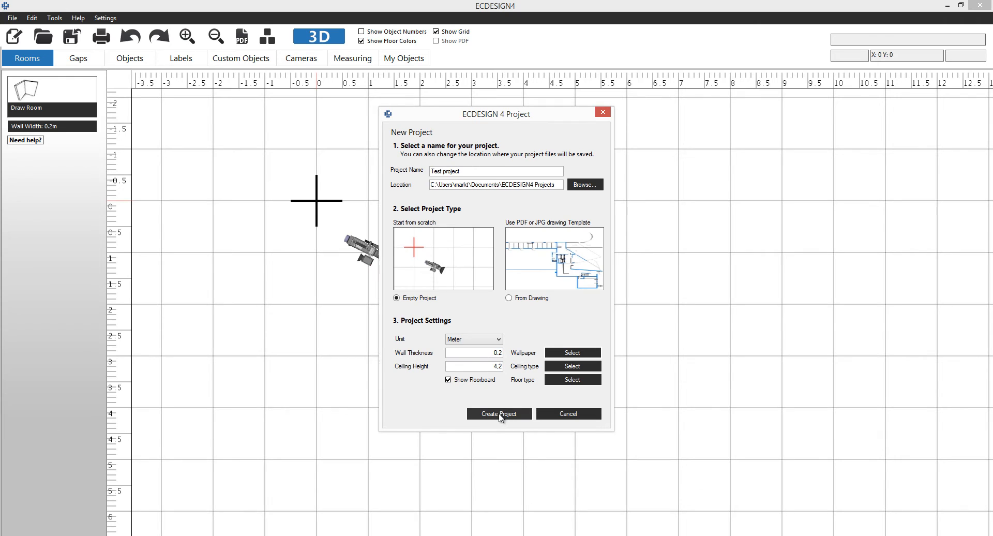
Create the project with the chosen settings.
{"action": "left_click", "coordinate": [500, 416]}
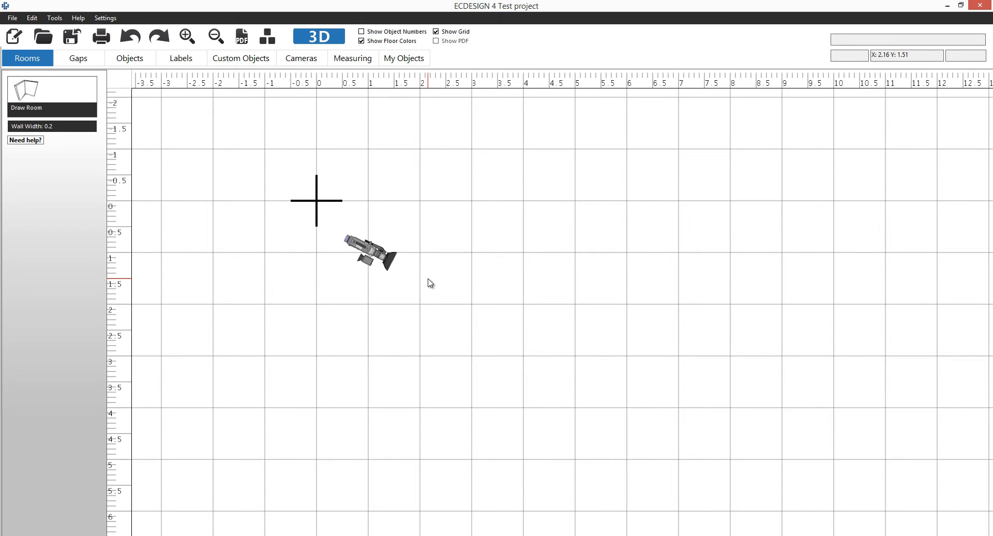
{"action": "scroll", "coordinate": [429, 283], "scroll_direction": "down", "scroll_amount": 5}
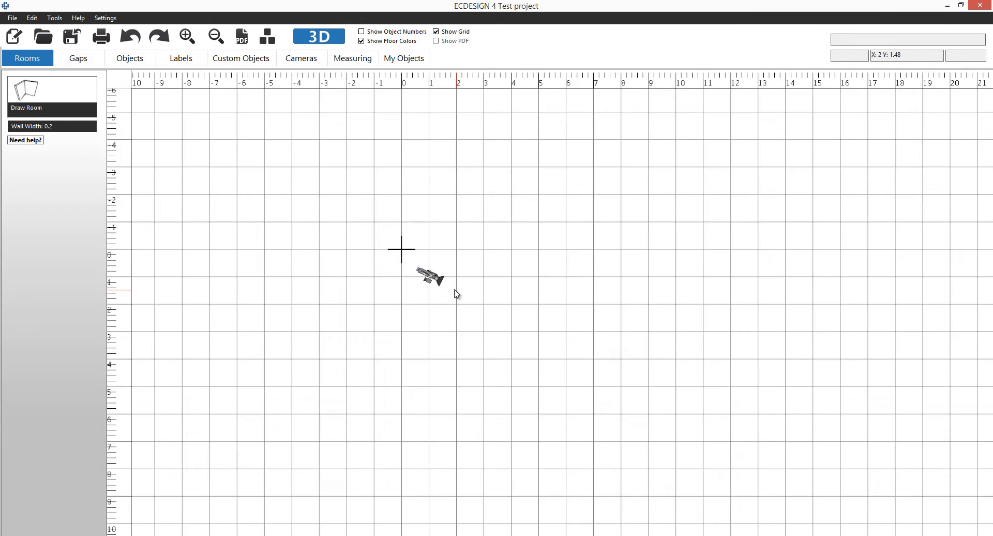
{"action": "scroll", "coordinate": [457, 293], "scroll_direction": "down", "scroll_amount": 5}
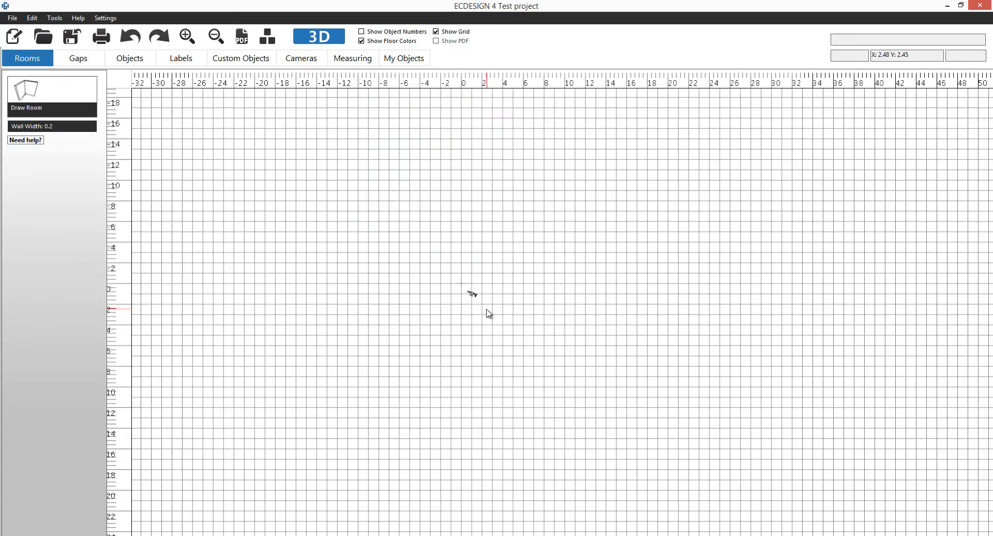
Examine the empty drawing grid around the origin and the default camera at several scales.
{"action": "scroll", "coordinate": [489, 313], "scroll_direction": "down", "scroll_amount": 4}
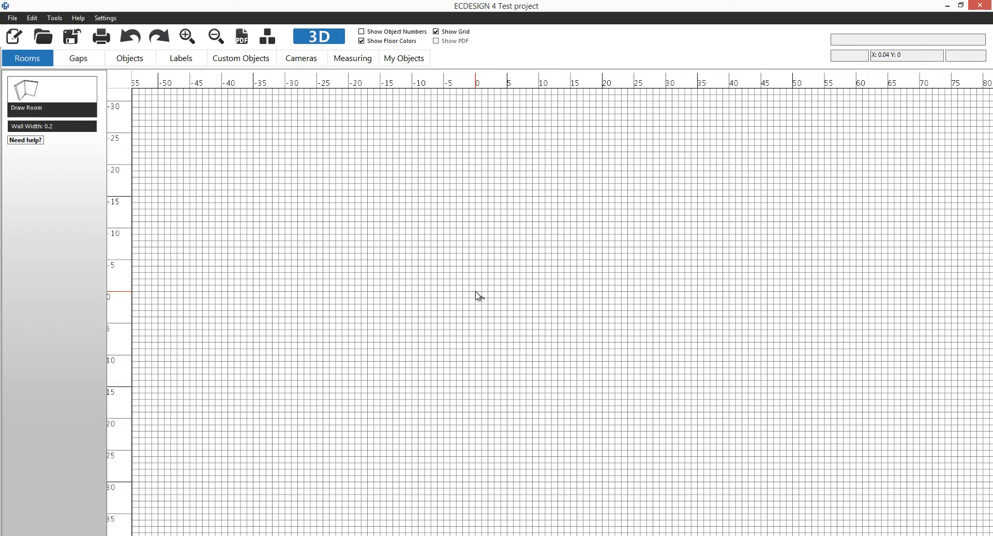
{"action": "scroll", "coordinate": [478, 297], "scroll_direction": "up", "scroll_amount": 1}
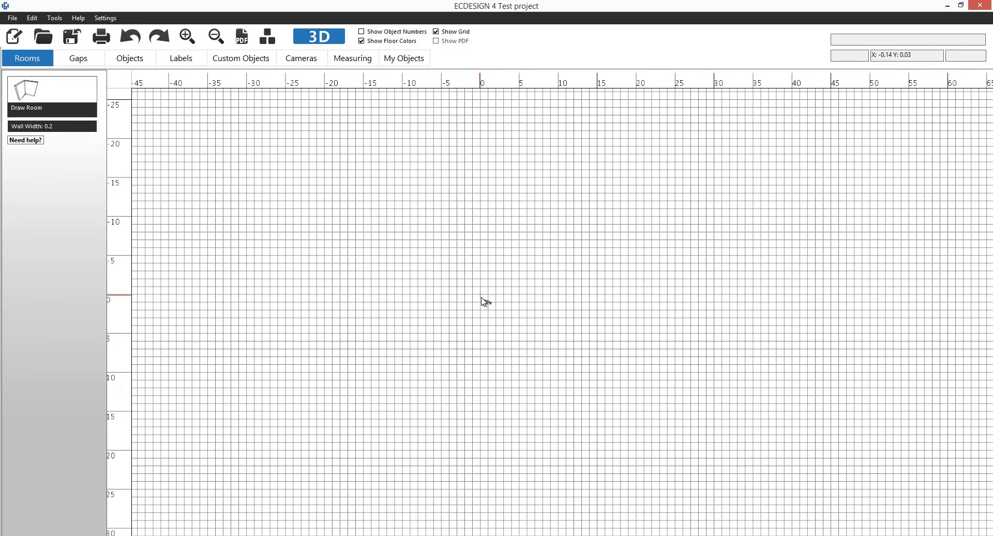
{"action": "scroll", "coordinate": [485, 301], "scroll_direction": "up", "scroll_amount": 3}
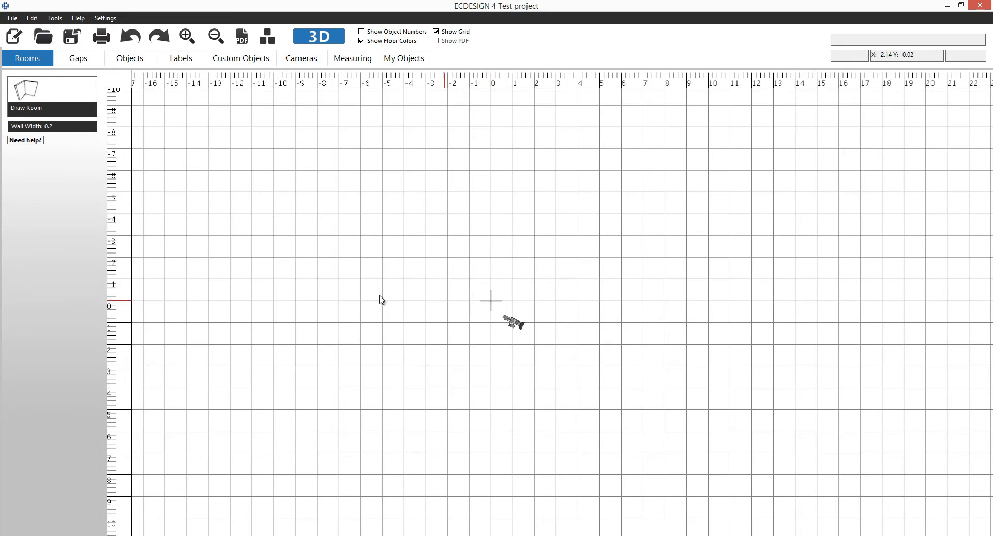
{"action": "scroll", "coordinate": [267, 284], "scroll_direction": "up", "scroll_amount": 3}
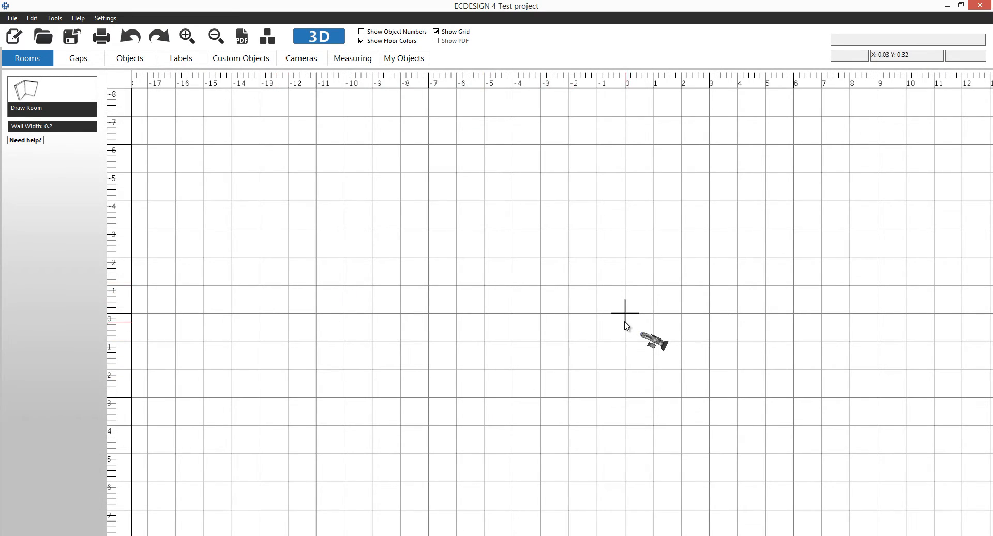
{"action": "scroll", "coordinate": [626, 323], "scroll_direction": "up", "scroll_amount": 3}
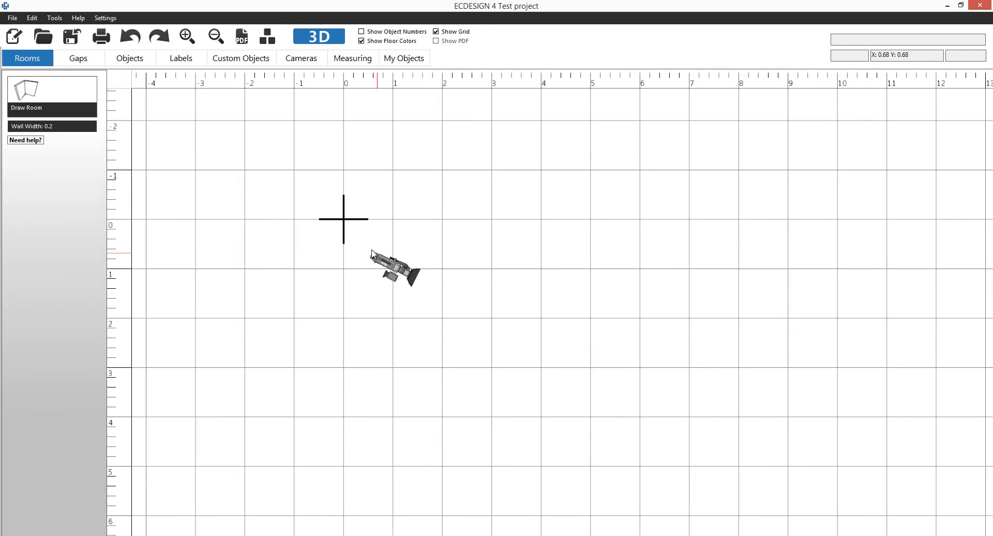
{"action": "middle_click_drag", "start_coordinate": [371, 250], "coordinate": [272, 189]}
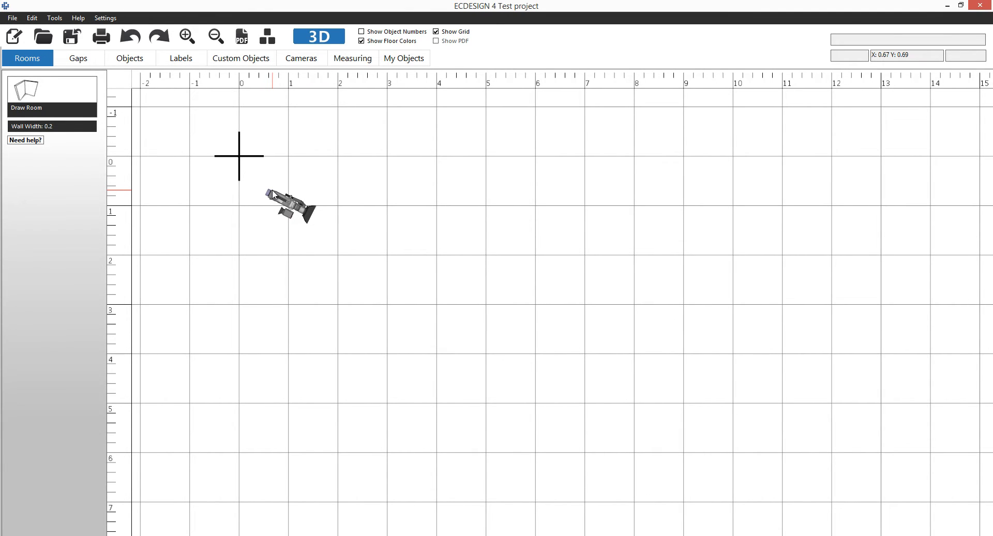
{"action": "middle_click_drag", "start_coordinate": [275, 179], "coordinate": [233, 171]}
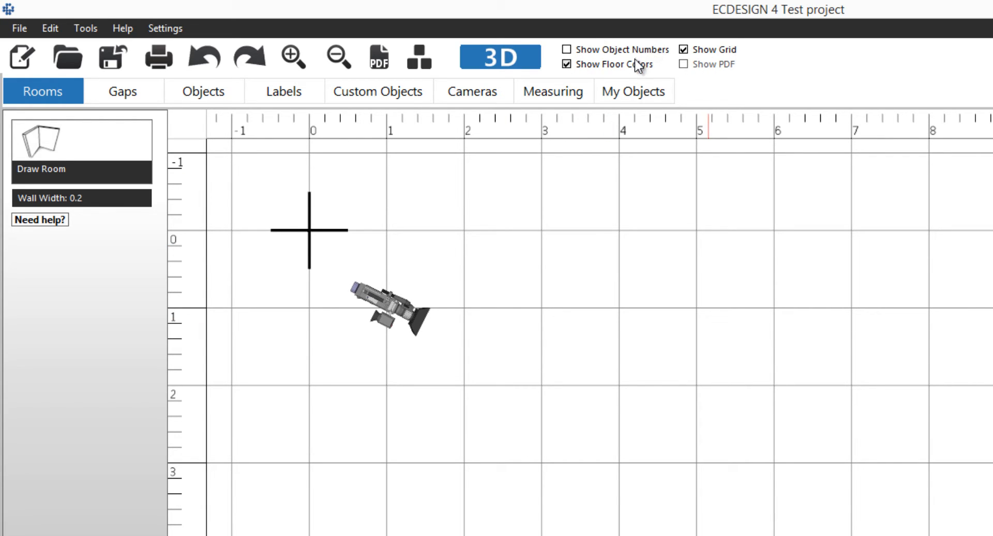
Hide the drawing grid and show it again.
{"action": "left_click", "coordinate": [683, 50]}
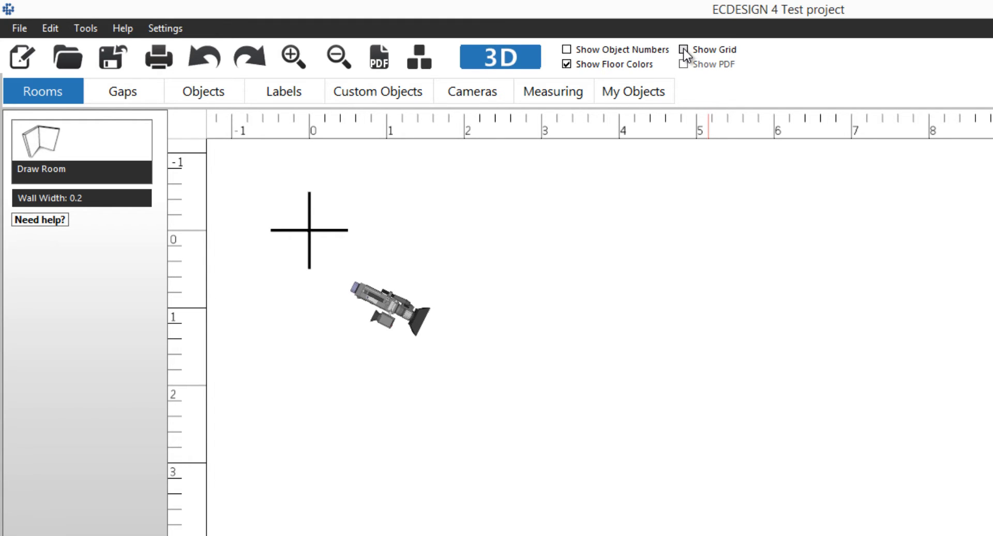
{"action": "left_click", "coordinate": [683, 49]}
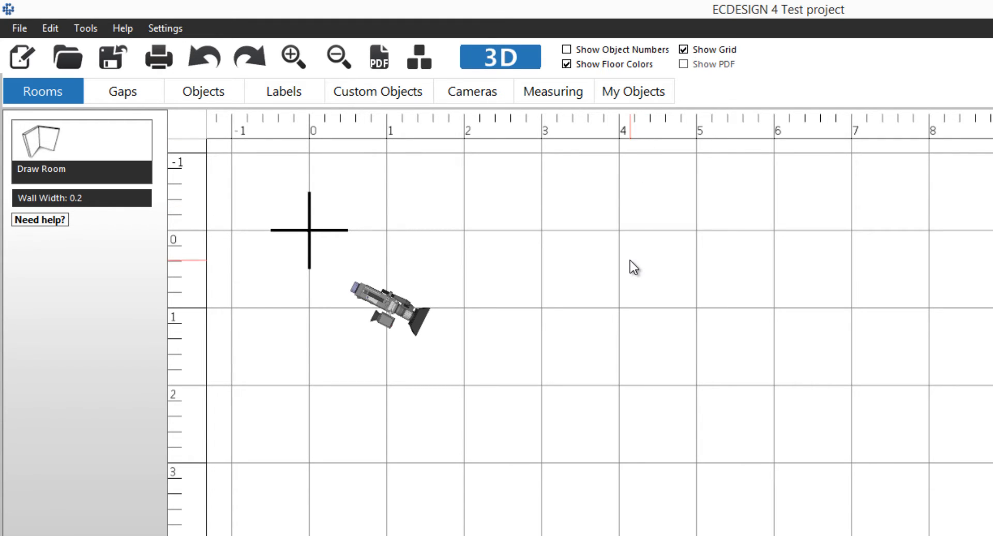
Start a room at the origin and draw its first wall horizontally, 15 long.
{"action": "middle_click_drag", "start_coordinate": [616, 436], "coordinate": [577, 398]}
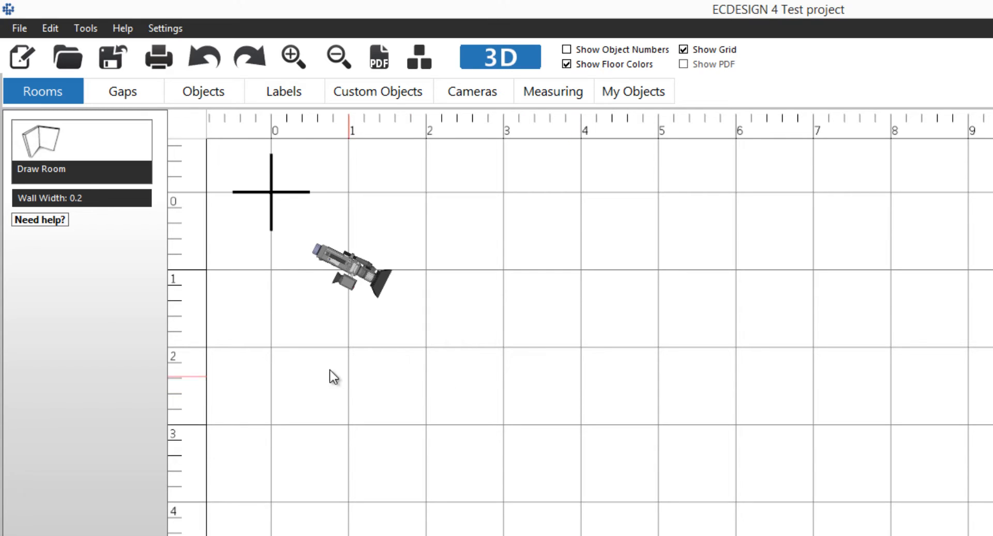
{"action": "left_click", "coordinate": [45, 147]}
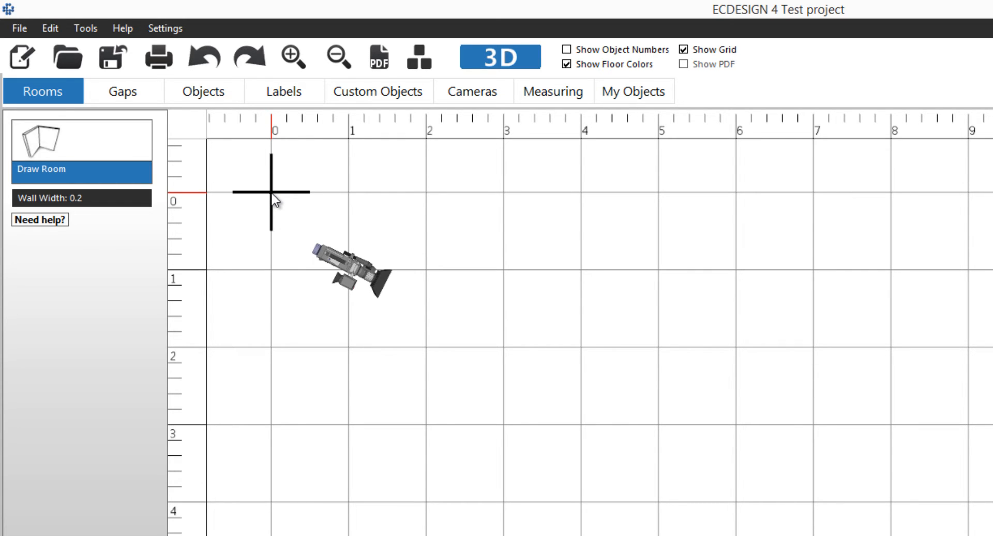
{"action": "left_click", "coordinate": [273, 198]}
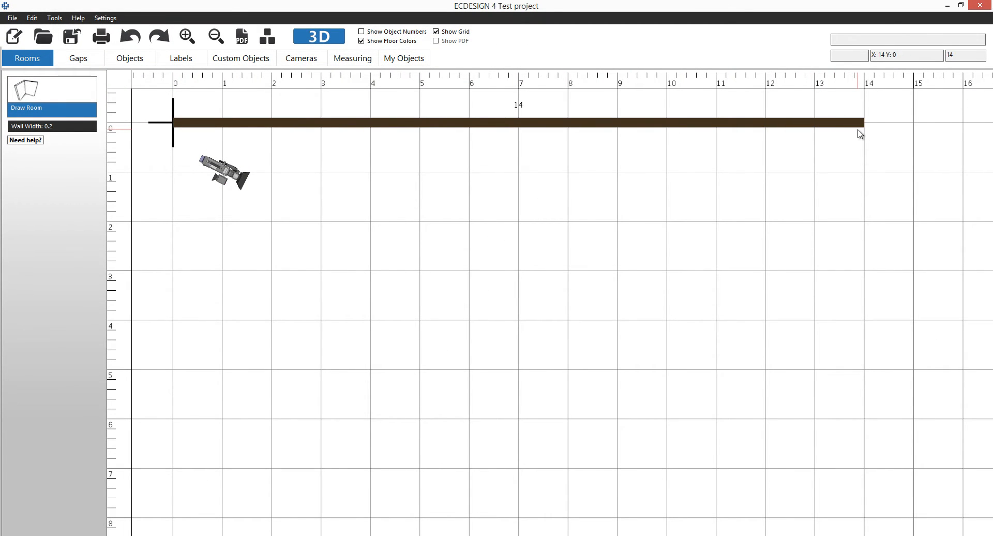
{"action": "left_click", "coordinate": [913, 135]}
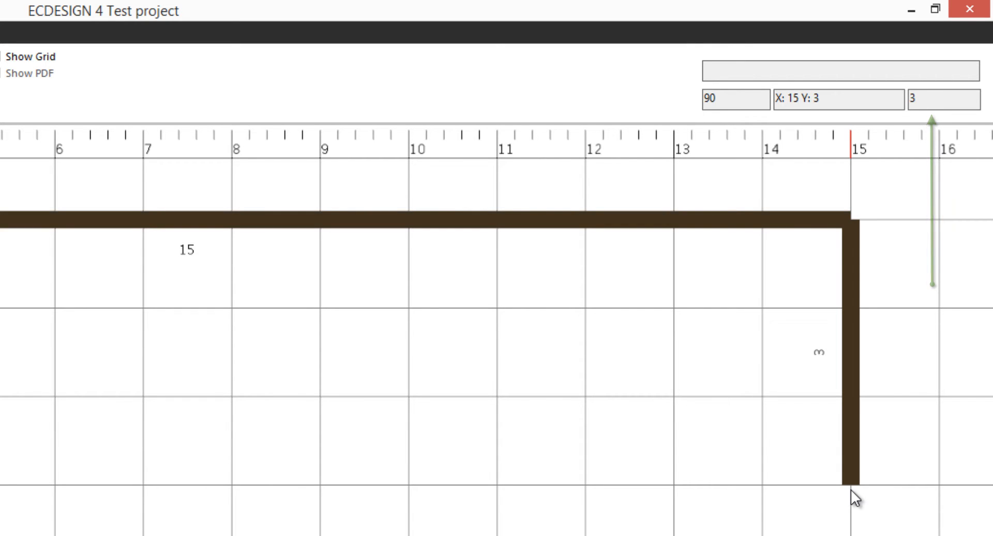
Draw the second wall straight down from the first wall's end with an exact length of 14.5.
{"action": "key", "text": "BackSpace"}
{"action": "type", "text": "1"}
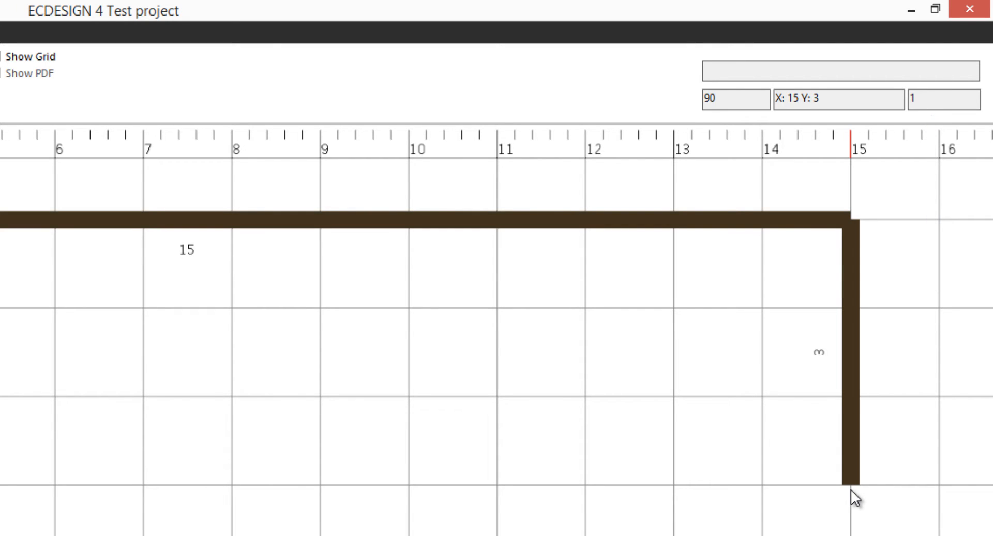
{"action": "type", "text": "4.5"}
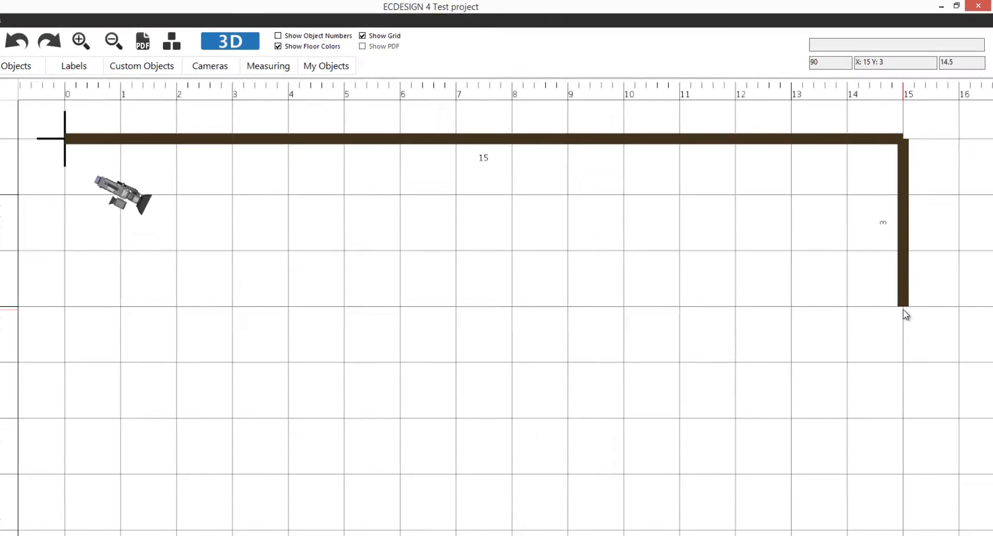
{"action": "key", "text": "Return"}
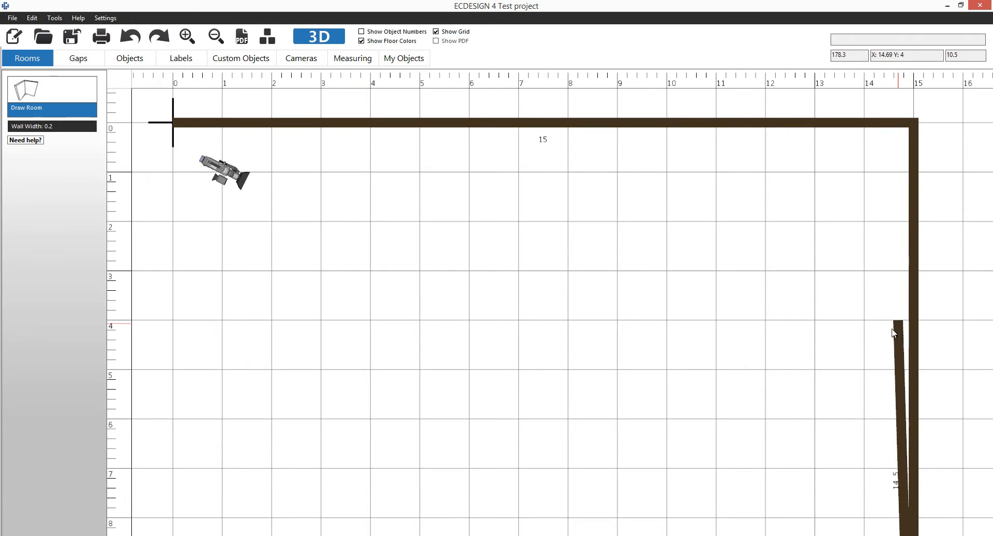
Draw the third wall horizontally back to X 0, 15 long, parallel to the first wall.
{"action": "scroll", "coordinate": [809, 348], "scroll_direction": "down", "scroll_amount": 3}
{"action": "scroll", "coordinate": [724, 386], "scroll_direction": "down", "scroll_amount": 3}
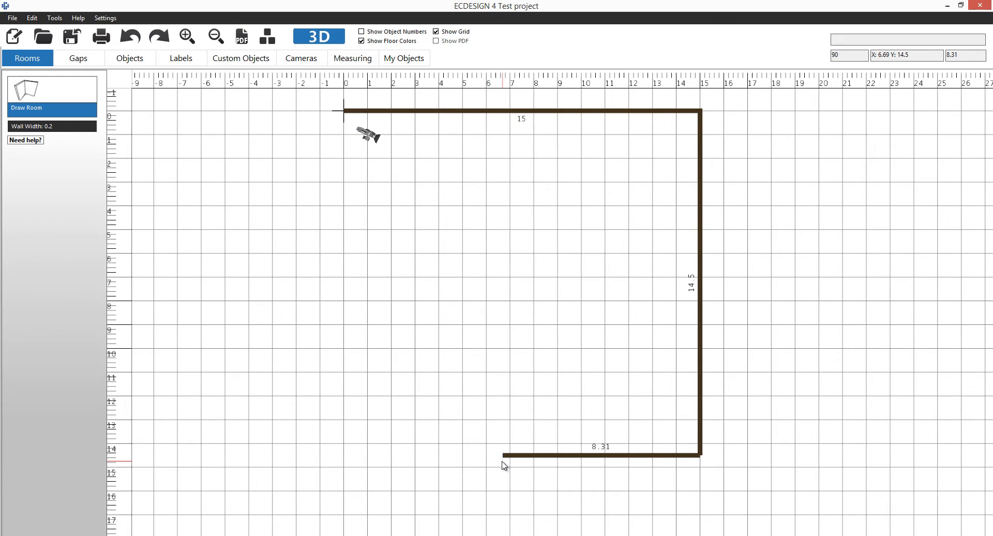
{"action": "left_click", "coordinate": [343, 455]}
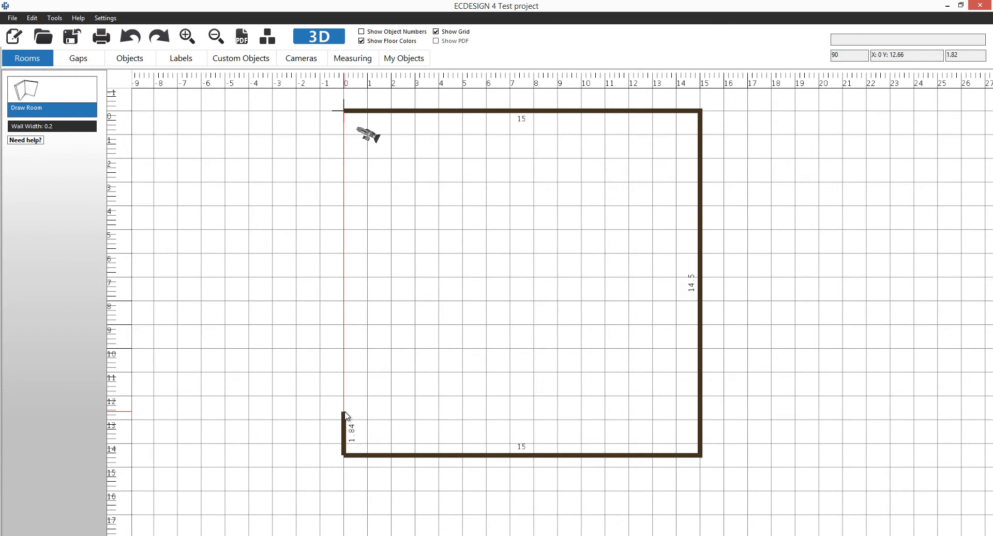
Continue up the left side with a 2.5 wall and an outward recess of walls 1, 4 and 1 long.
{"action": "scroll", "coordinate": [346, 414], "scroll_direction": "up", "scroll_amount": 1}
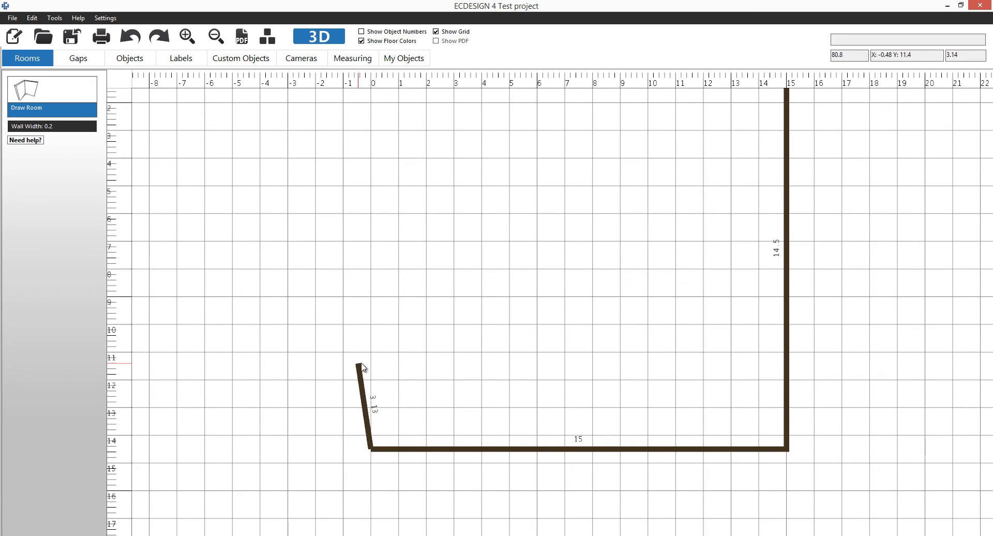
{"action": "scroll", "coordinate": [359, 365], "scroll_direction": "up", "scroll_amount": 2}
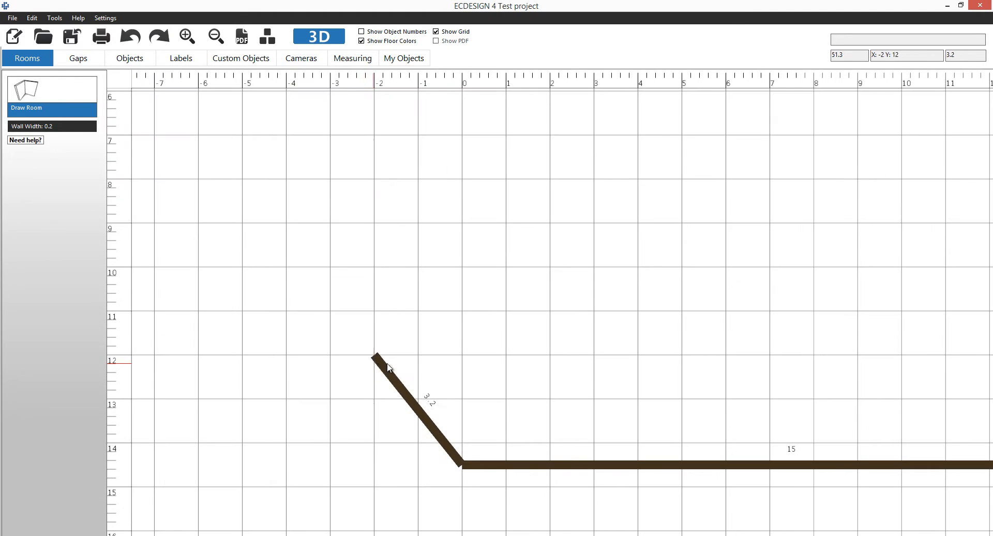
{"action": "left_click", "coordinate": [461, 362]}
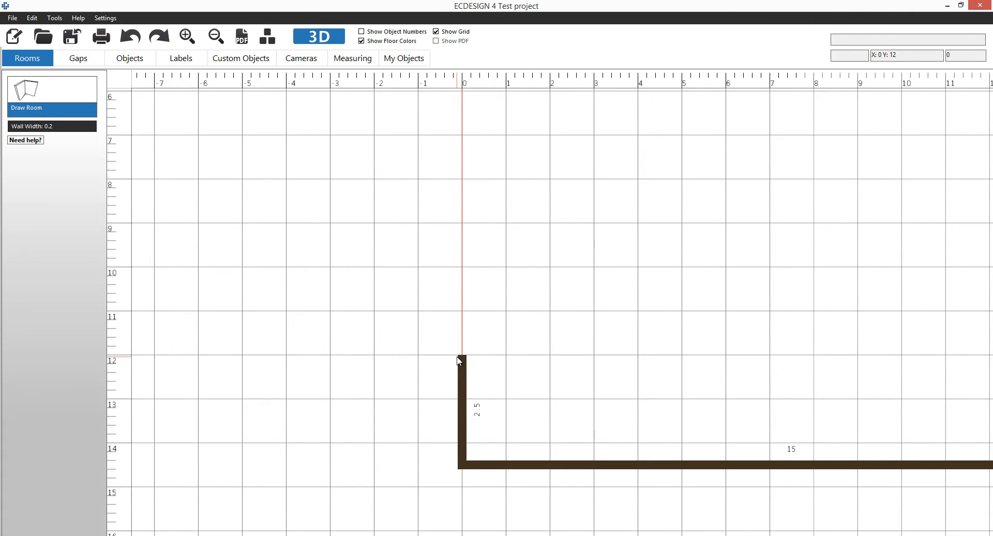
{"action": "left_click", "coordinate": [422, 362]}
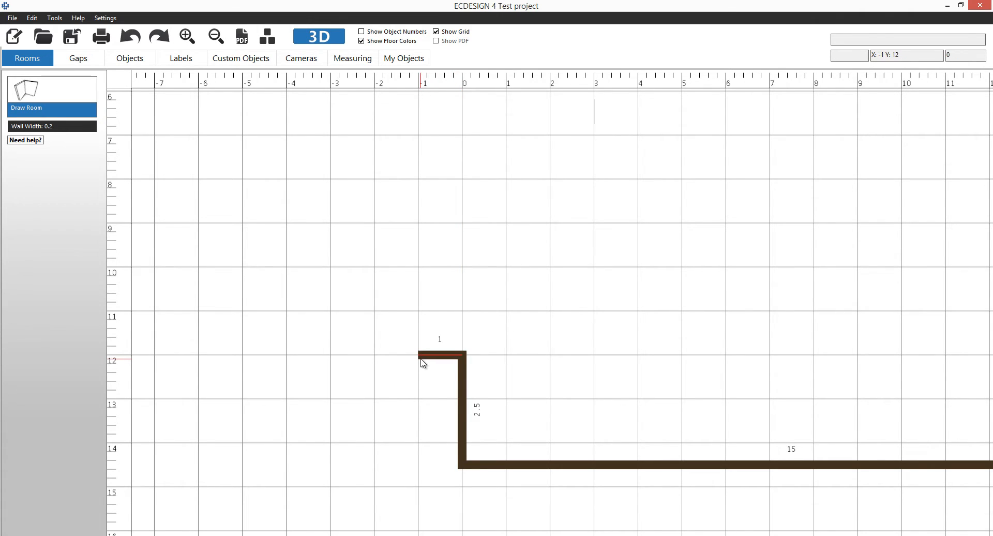
{"action": "left_click", "coordinate": [409, 184]}
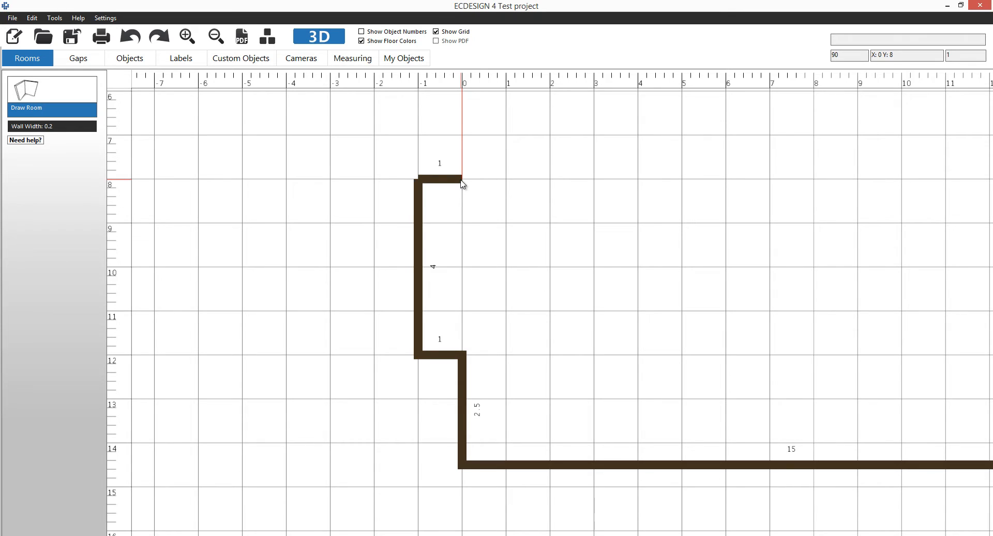
{"action": "left_click", "coordinate": [461, 180]}
Close the room with a straight wall 8 long from the recess up to the origin.
{"action": "middle_click_drag", "start_coordinate": [462, 156], "coordinate": [463, 414]}
{"action": "scroll", "coordinate": [463, 413], "scroll_direction": "down", "scroll_amount": 1}
{"action": "scroll", "coordinate": [463, 153], "scroll_direction": "down", "scroll_amount": 4}
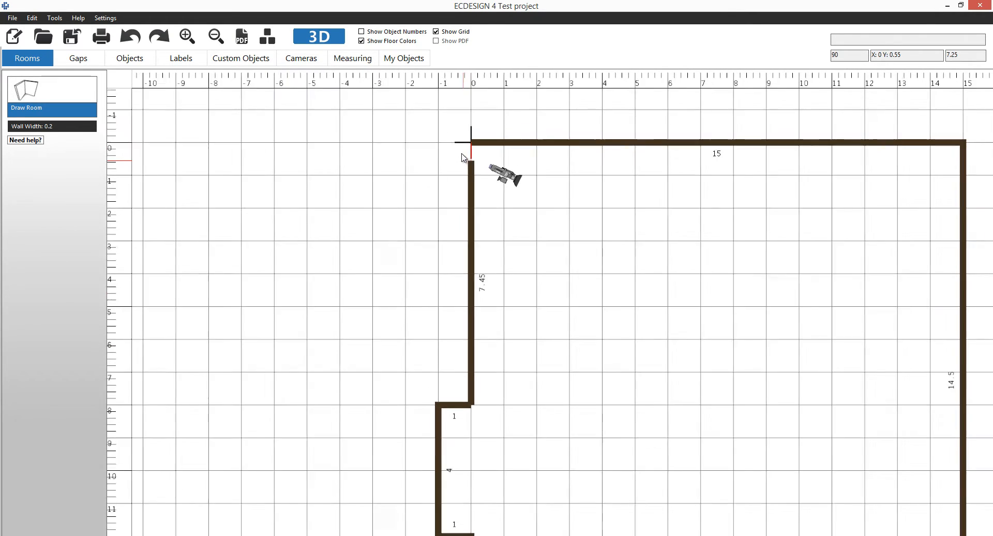
{"action": "left_click", "coordinate": [471, 150]}
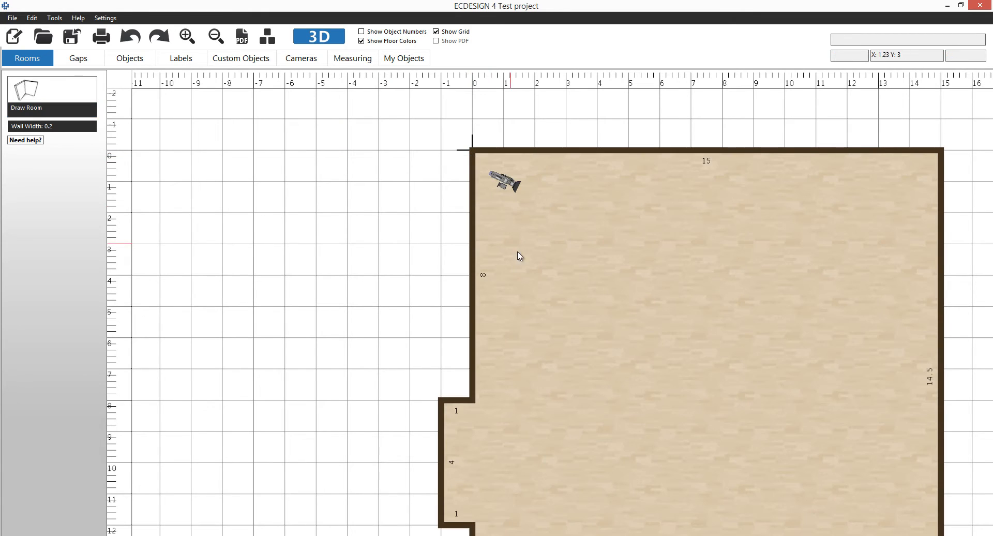
Hide the floor colors in the room plan and show them again.
{"action": "middle_click_drag", "start_coordinate": [639, 345], "coordinate": [478, 297]}
{"action": "scroll", "coordinate": [478, 296], "scroll_direction": "down", "scroll_amount": 2}
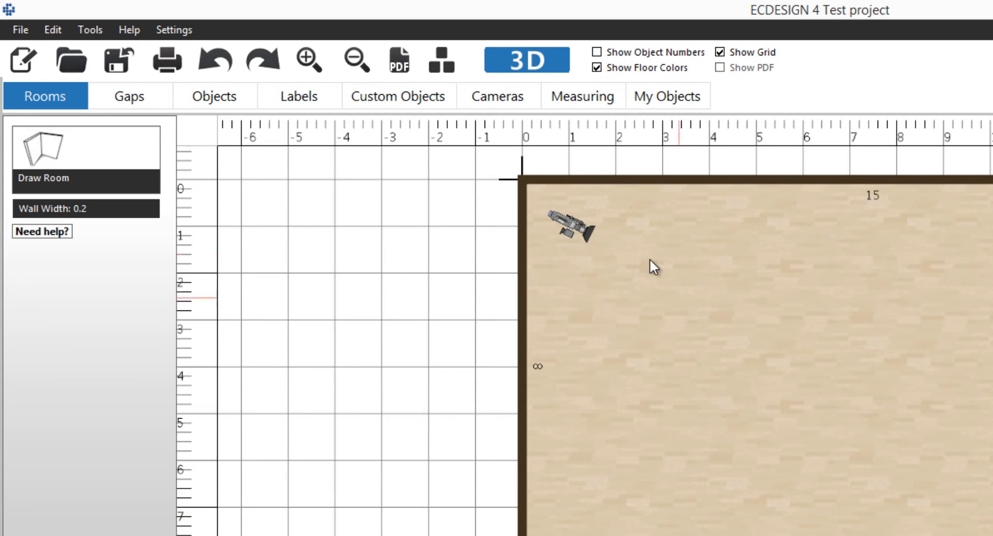
{"action": "left_click", "coordinate": [598, 68]}
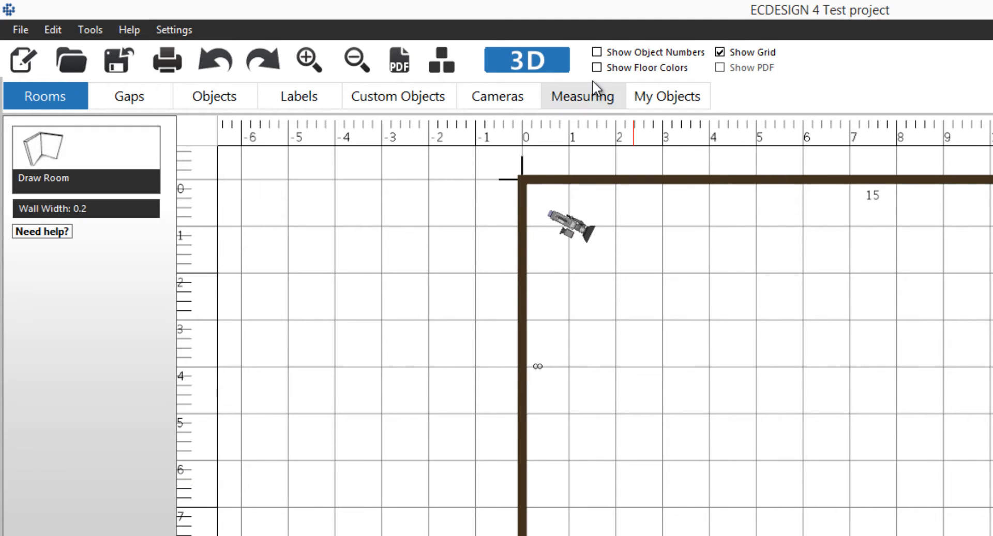
{"action": "left_click", "coordinate": [597, 68]}
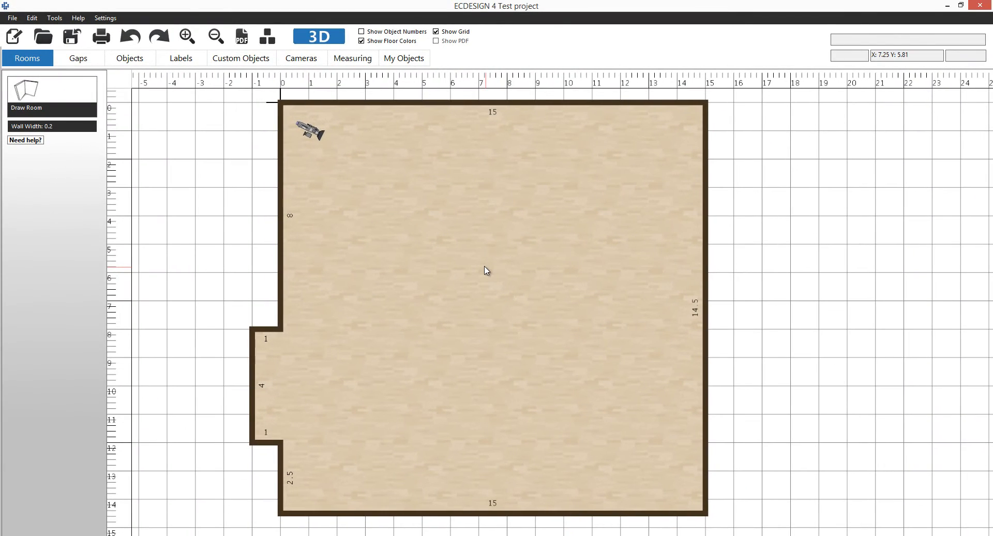
Undo the last wall placements back to the 15-long lower wall, and redo them all.
{"action": "scroll", "coordinate": [486, 270], "scroll_direction": "down", "scroll_amount": 1}
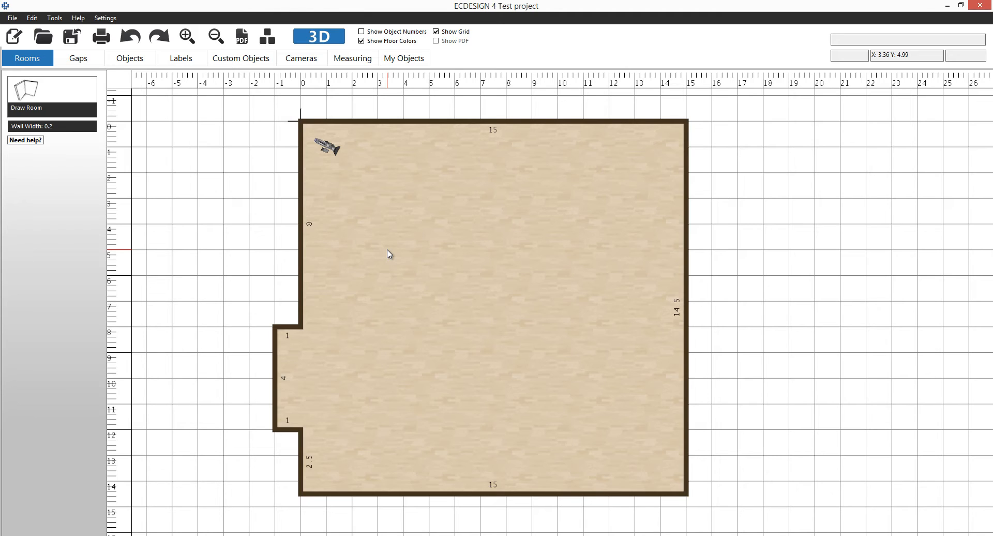
{"action": "left_click", "coordinate": [134, 39]}
{"action": "left_click", "coordinate": [133, 38]}
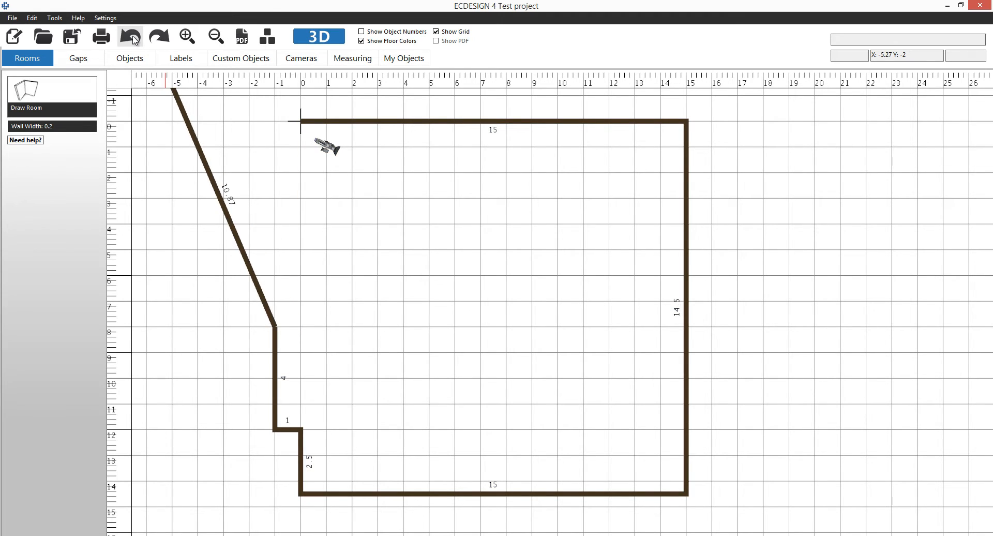
{"action": "left_click", "coordinate": [133, 38]}
{"action": "left_click", "coordinate": [134, 38]}
{"action": "left_click", "coordinate": [133, 38]}
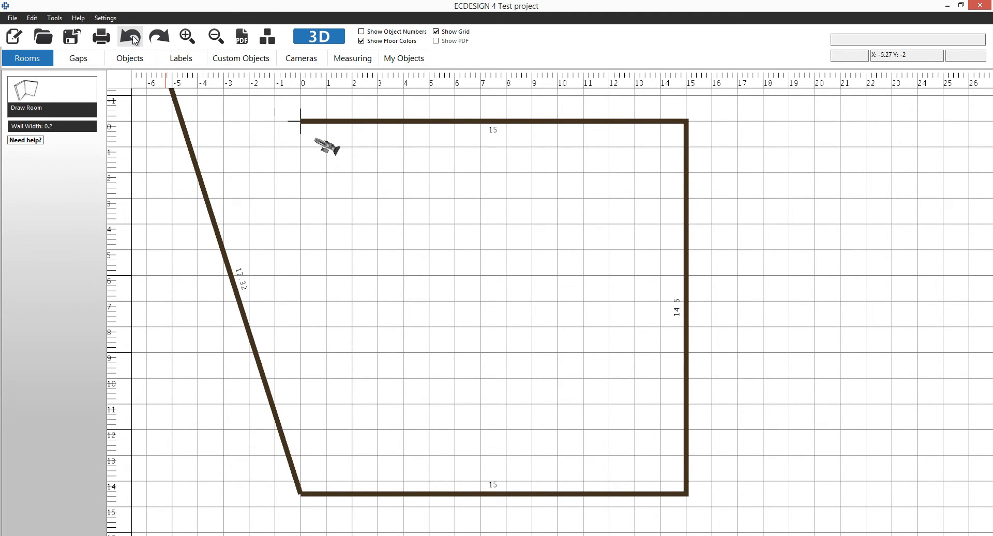
{"action": "left_click", "coordinate": [158, 39]}
{"action": "left_click", "coordinate": [158, 38]}
{"action": "left_click", "coordinate": [158, 38]}
{"action": "left_click", "coordinate": [158, 38]}
{"action": "left_click", "coordinate": [158, 39]}
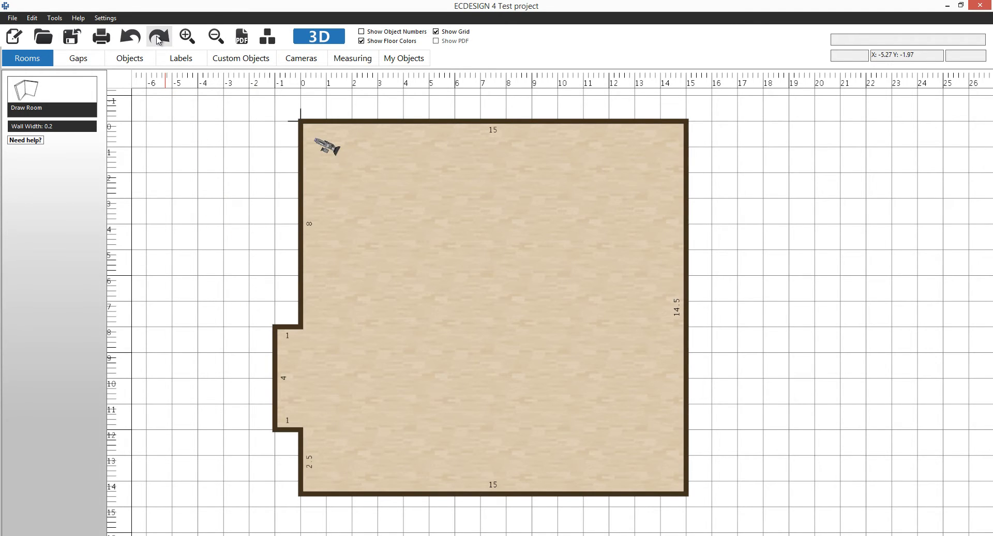
Select the room's corner where the upper wall meets the 14.5-long wall.
{"action": "left_click_drag", "start_coordinate": [362, 265], "coordinate": [336, 262]}
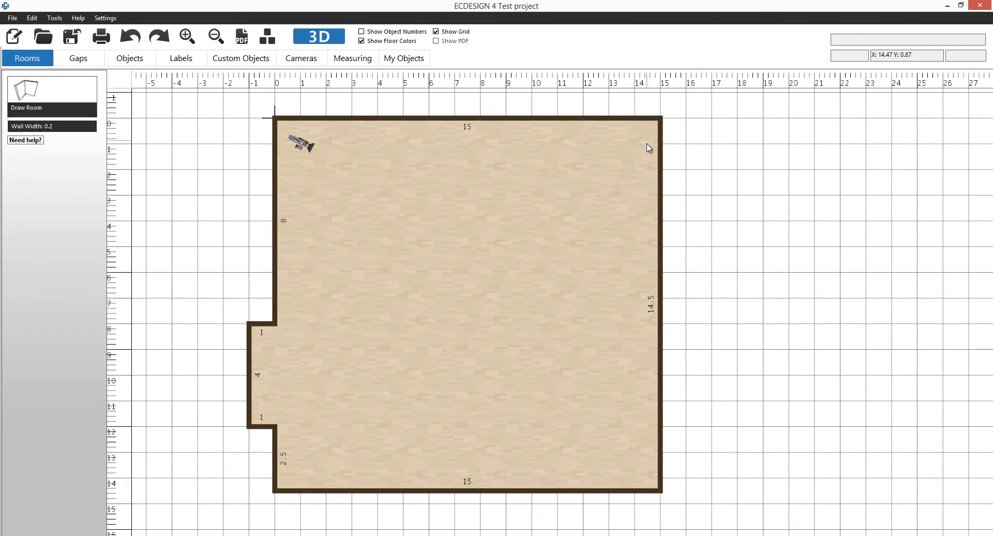
{"action": "left_click_drag", "start_coordinate": [646, 145], "coordinate": [531, 249]}
{"action": "scroll", "coordinate": [532, 245], "scroll_direction": "up", "scroll_amount": 1}
{"action": "scroll", "coordinate": [533, 248], "scroll_direction": "up", "scroll_amount": 1}
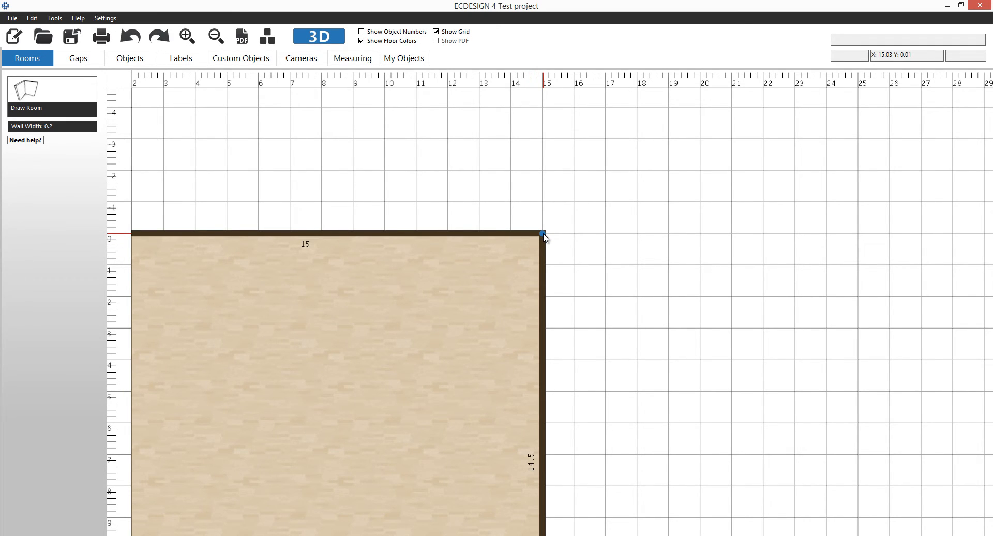
{"action": "mouse_move", "coordinate": [544, 235]}
{"action": "left_mouse_down"}
{"action": "mouse_move", "coordinate": [769, 235]}
{"action": "mouse_move", "coordinate": [542, 234]}
{"action": "left_mouse_up"}
{"action": "scroll", "coordinate": [569, 272], "scroll_direction": "down", "scroll_amount": 2}
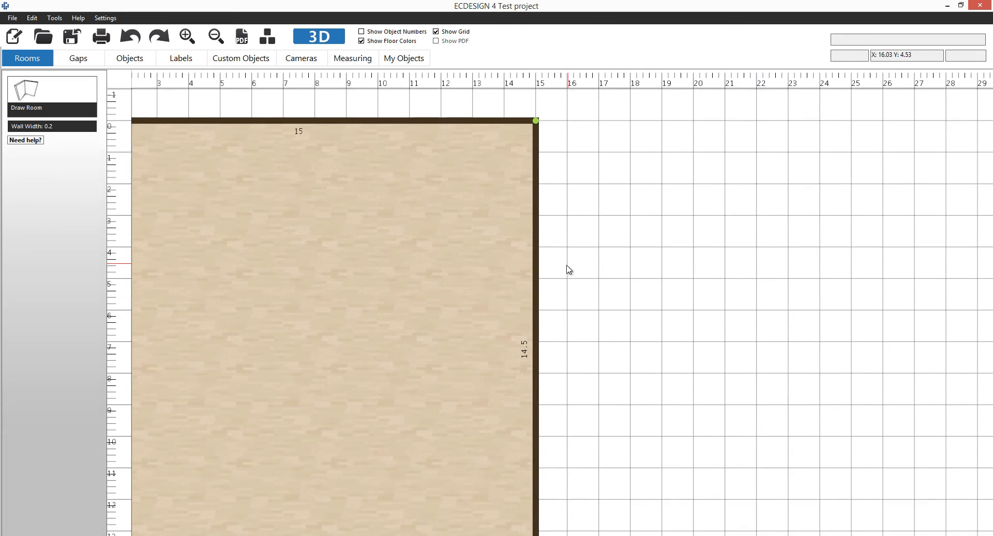
Try moving the 14.5-long wall outward until the upper and lower walls are 26.57 long, and undo the move.
{"action": "middle_click_drag", "start_coordinate": [558, 299], "coordinate": [557, 289]}
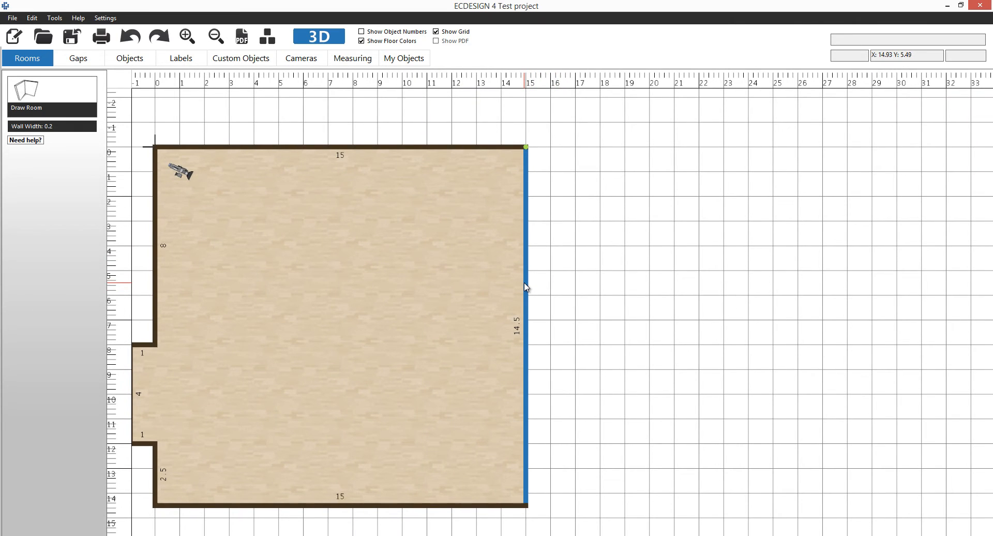
{"action": "left_click_drag", "start_coordinate": [526, 288], "coordinate": [813, 286]}
{"action": "left_click", "coordinate": [812, 286]}
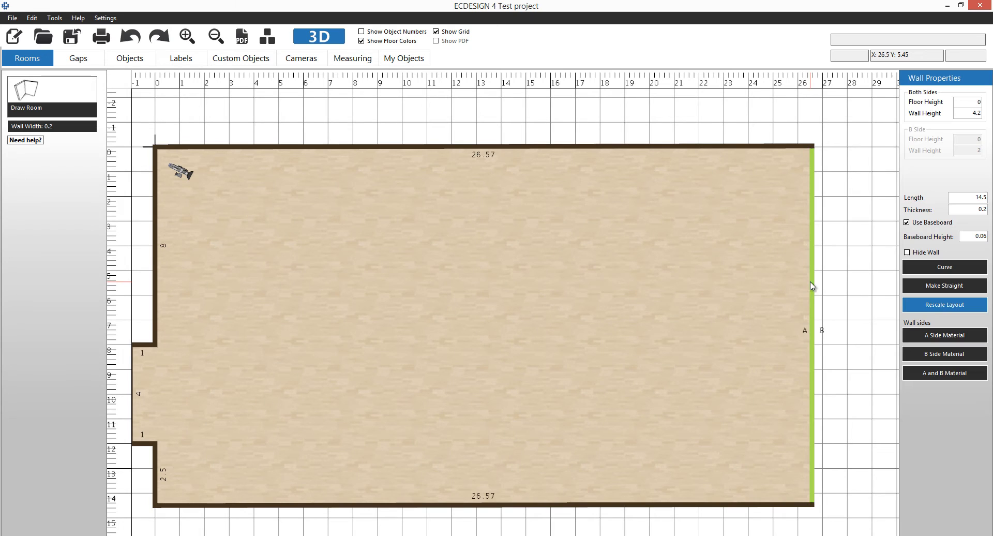
{"action": "left_click", "coordinate": [137, 41]}
{"action": "mouse_move", "coordinate": [373, 309]}
{"action": "middle_mouse_down"}
{"action": "mouse_move", "coordinate": [492, 293]}
{"action": "mouse_move", "coordinate": [394, 291]}
{"action": "middle_mouse_up"}
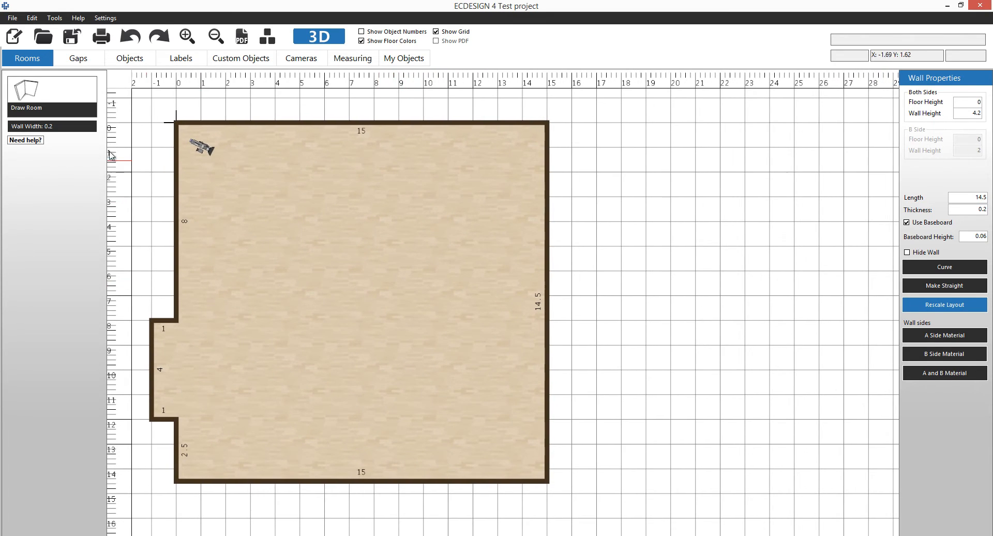
Draw a second room against the 14.5-long wall with walls 9, 6, 2, 8.5 and 7 long, ending at the lower corner.
{"action": "left_click", "coordinate": [33, 94]}
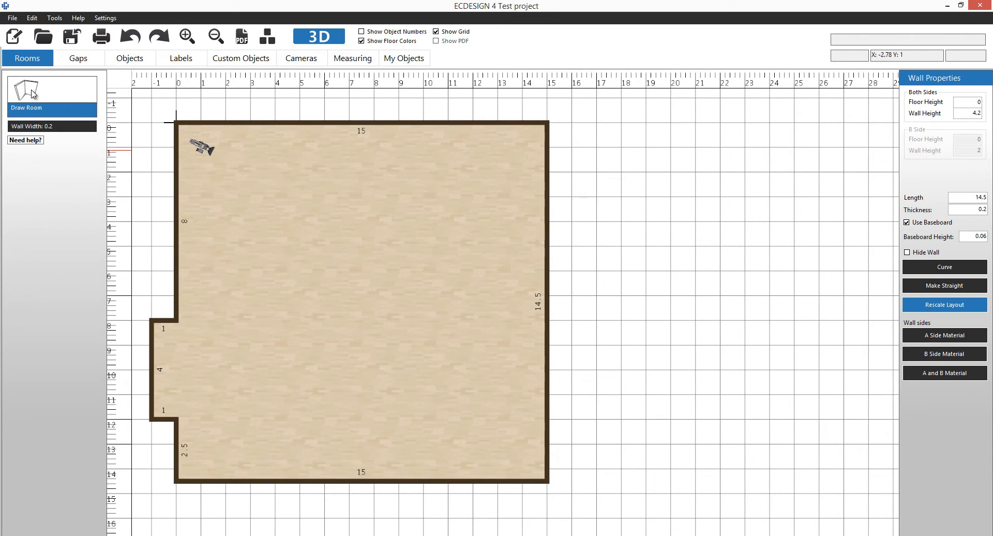
{"action": "left_click", "coordinate": [545, 130]}
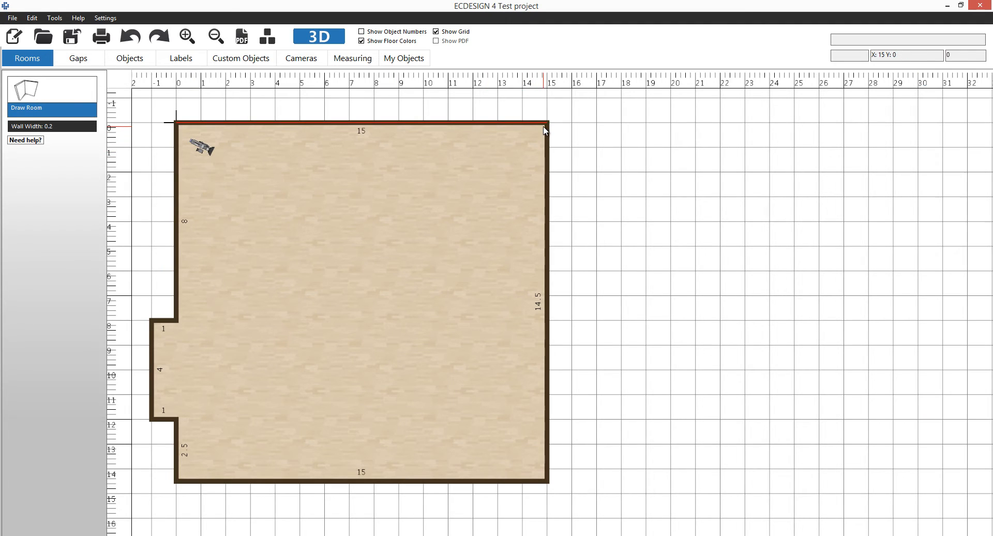
{"action": "left_click", "coordinate": [770, 133]}
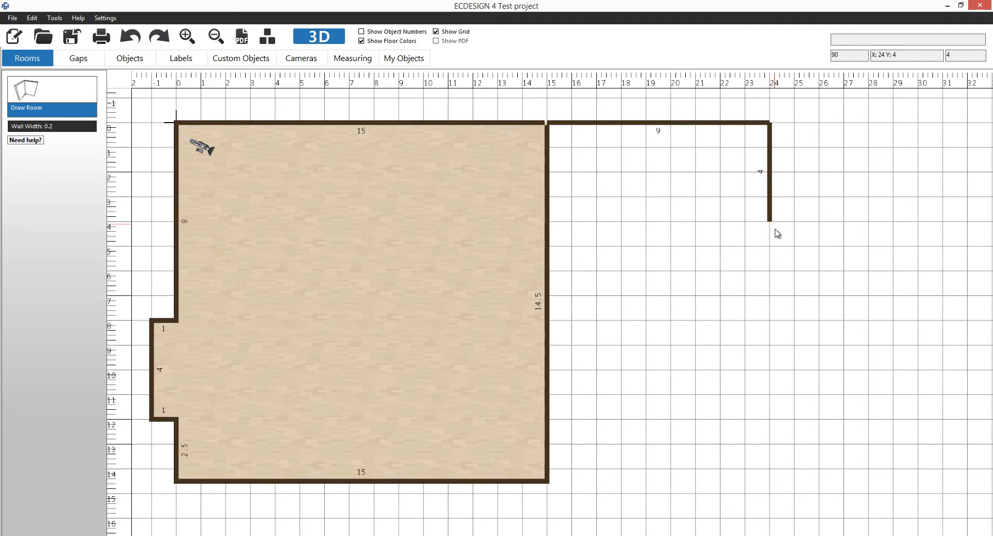
{"action": "left_click", "coordinate": [771, 270]}
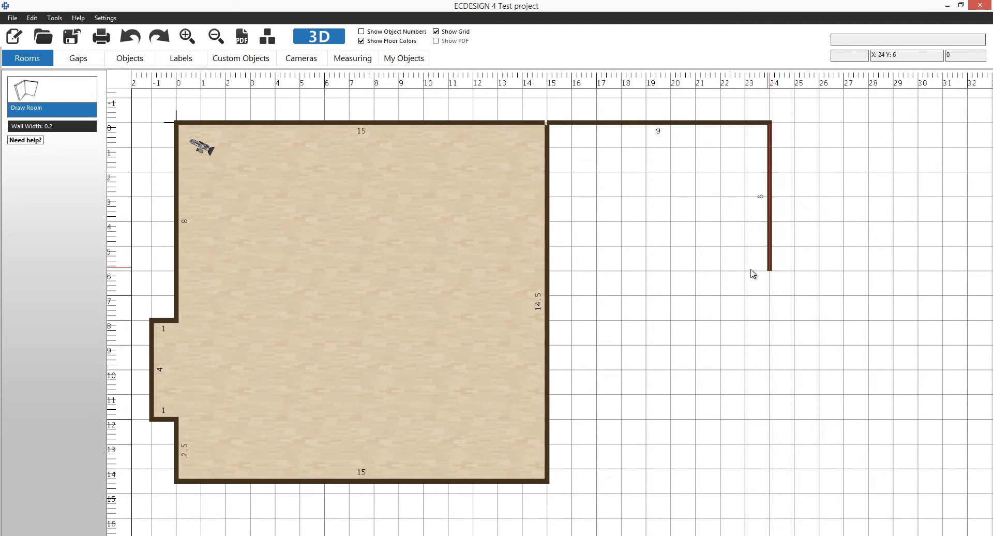
{"action": "left_click", "coordinate": [724, 281]}
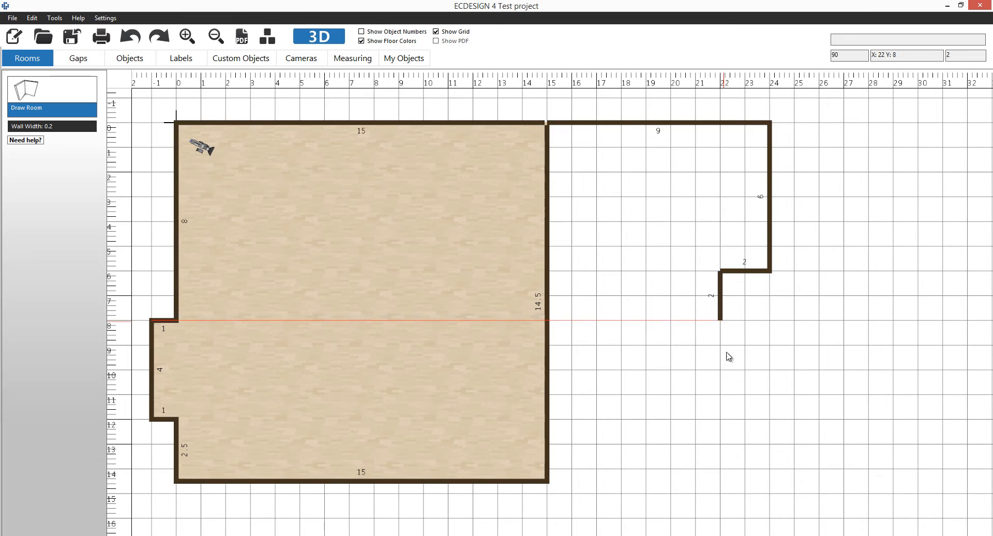
{"action": "left_click", "coordinate": [721, 481]}
{"action": "left_click", "coordinate": [548, 481]}
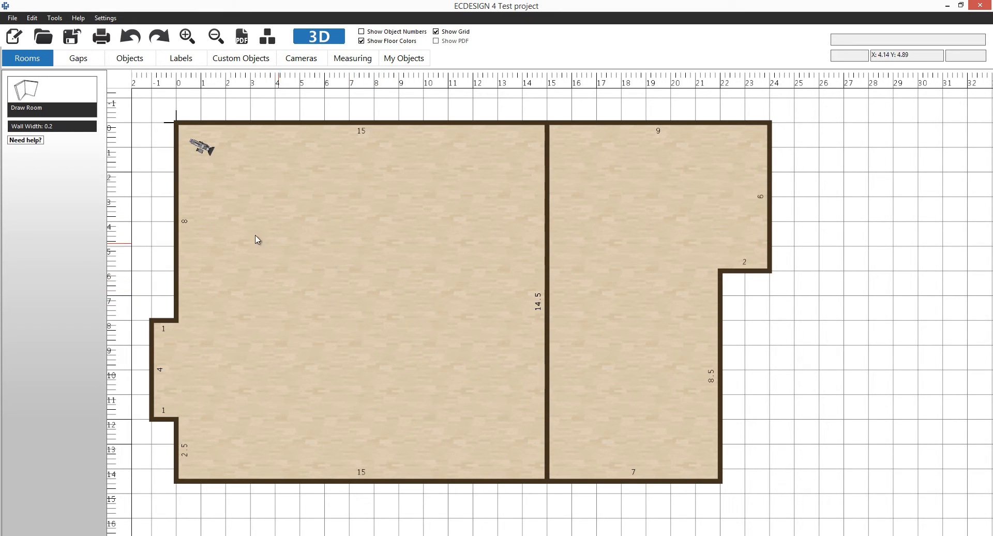
Add a freestanding inner wall 4 long running horizontally into the first room from the recess's upper inner corner.
{"action": "left_click", "coordinate": [34, 97]}
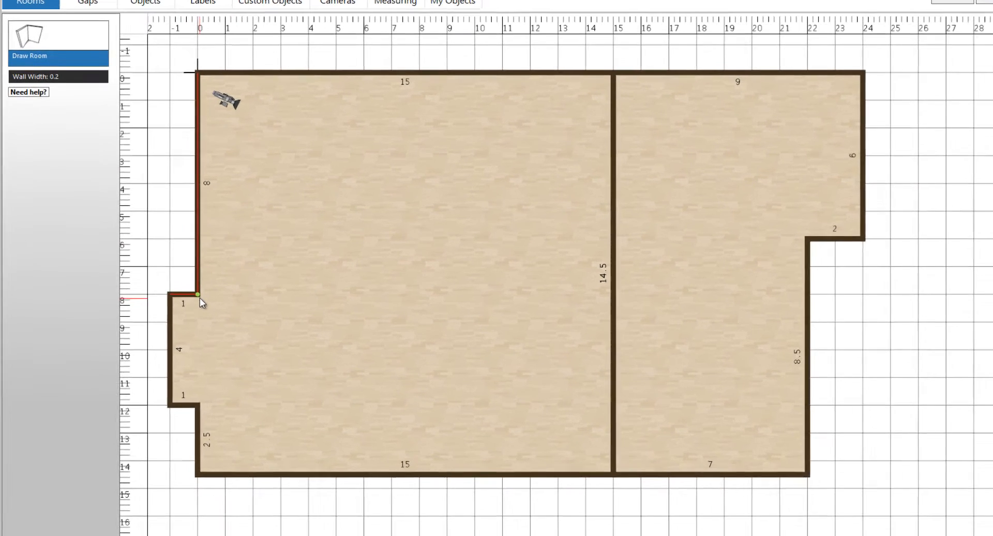
{"action": "left_click", "coordinate": [198, 295]}
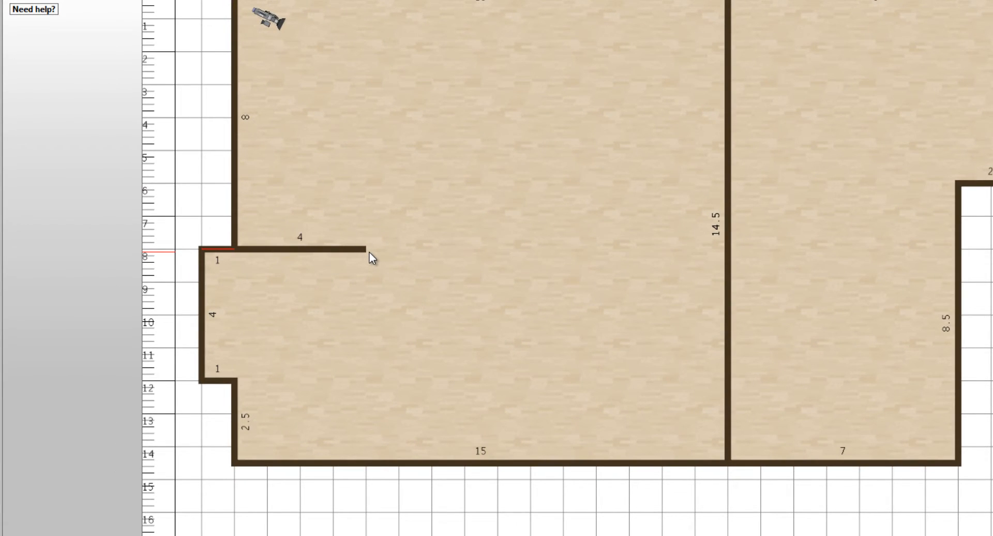
{"action": "double_click", "coordinate": [366, 249]}
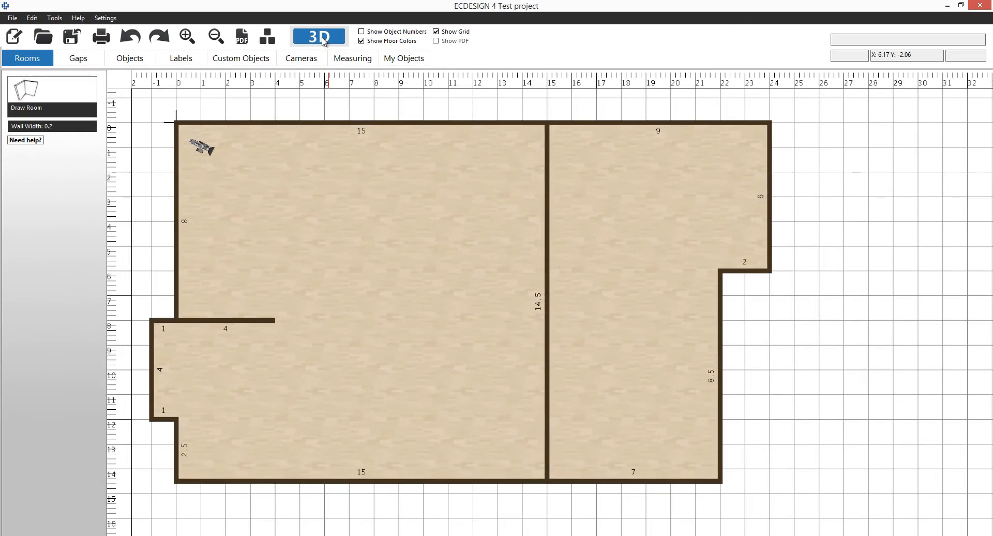
Open the 3D view with its navigation help and look around inside the first room.
{"action": "left_click", "coordinate": [376, 54]}
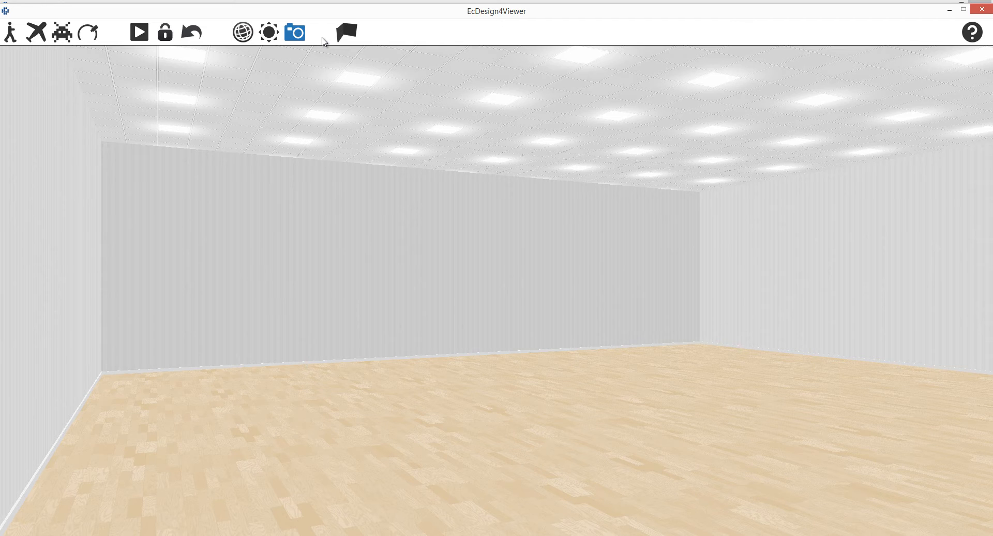
{"action": "left_click", "coordinate": [981, 41]}
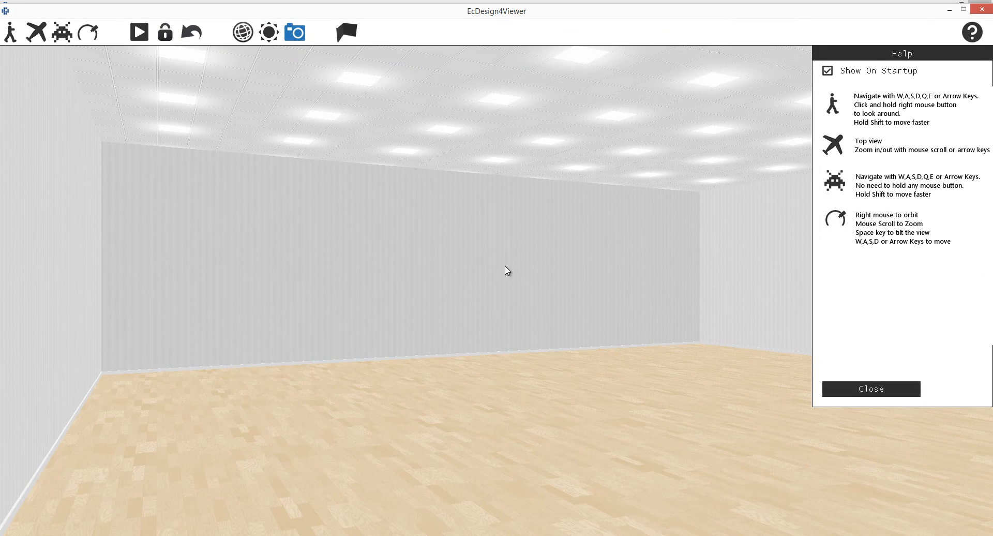
{"action": "right_click_drag", "start_coordinate": [505, 266], "coordinate": [498, 290]}
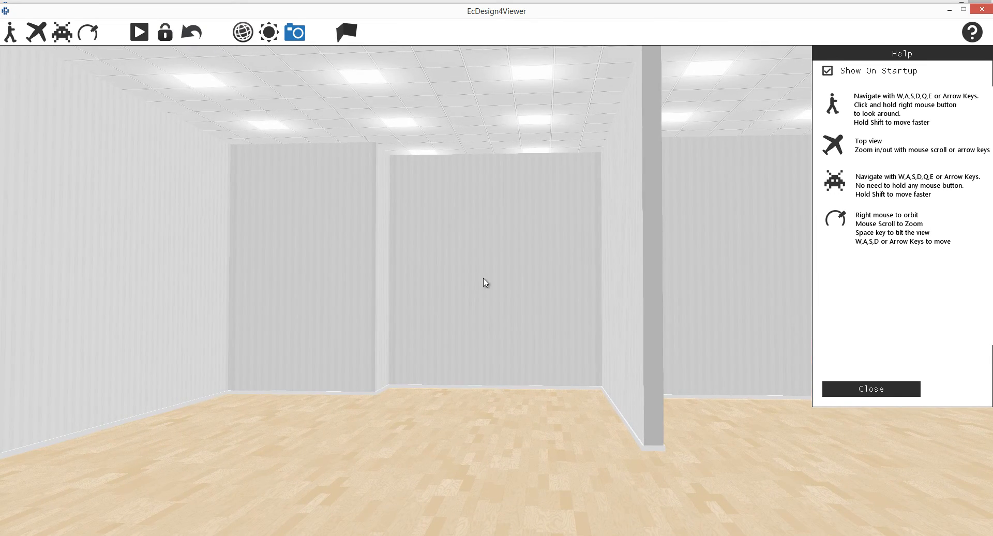
View the rooms from above in 3D and close the help with Show On Startup turned off.
{"action": "left_click", "coordinate": [36, 33]}
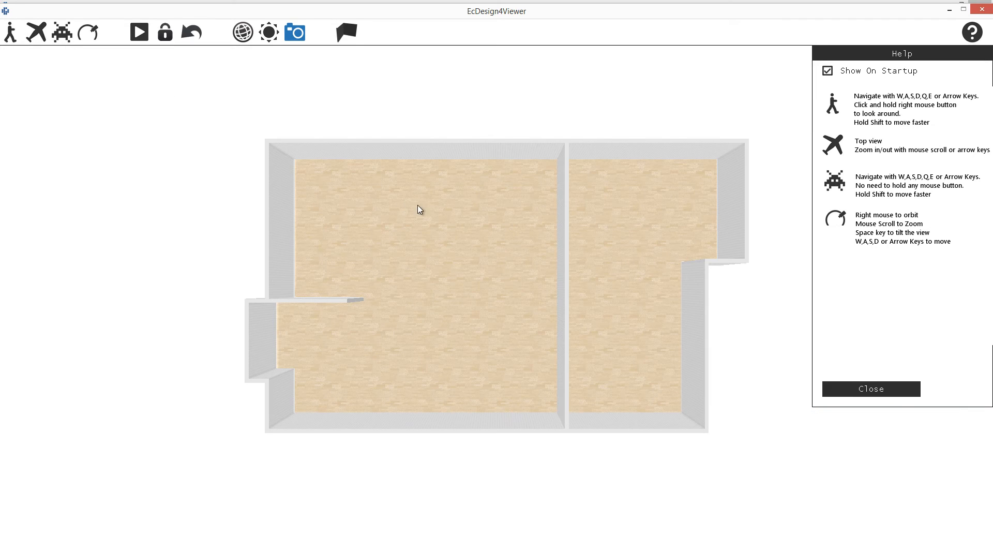
{"action": "left_click", "coordinate": [828, 72]}
{"action": "left_click", "coordinate": [864, 390]}
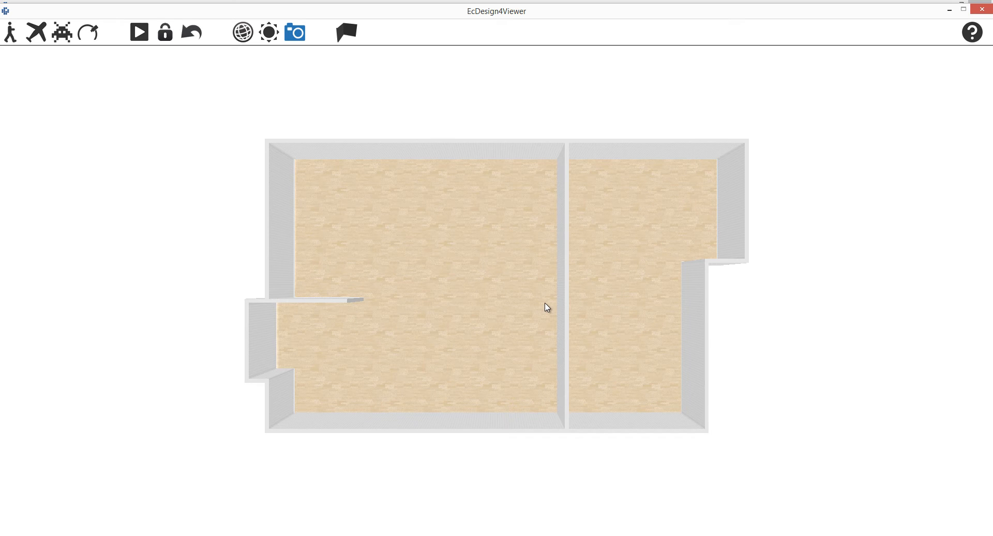
{"action": "scroll", "coordinate": [506, 312], "scroll_direction": "up", "scroll_amount": 1}
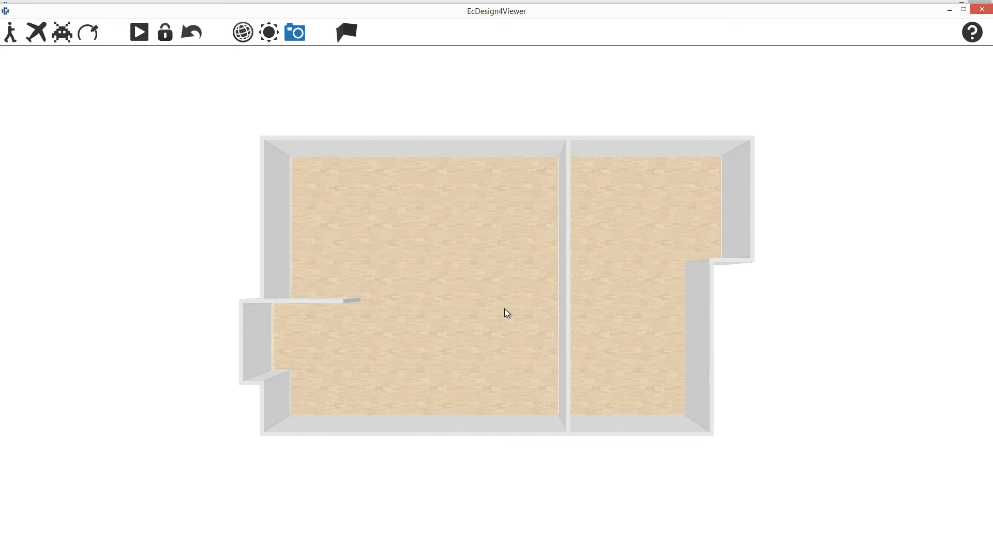
{"action": "scroll", "coordinate": [506, 312], "scroll_direction": "up", "scroll_amount": 4}
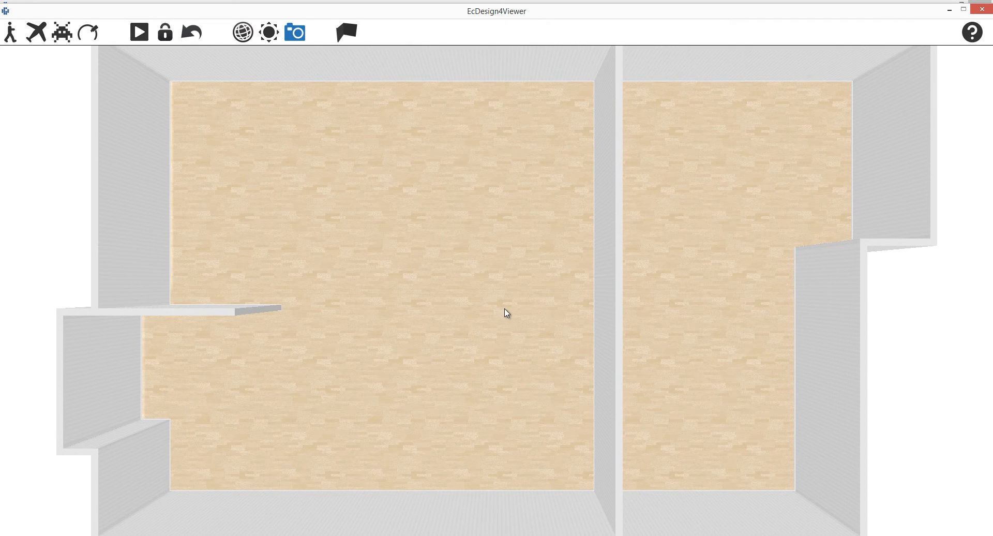
{"action": "scroll", "coordinate": [507, 313], "scroll_direction": "down", "scroll_amount": 5}
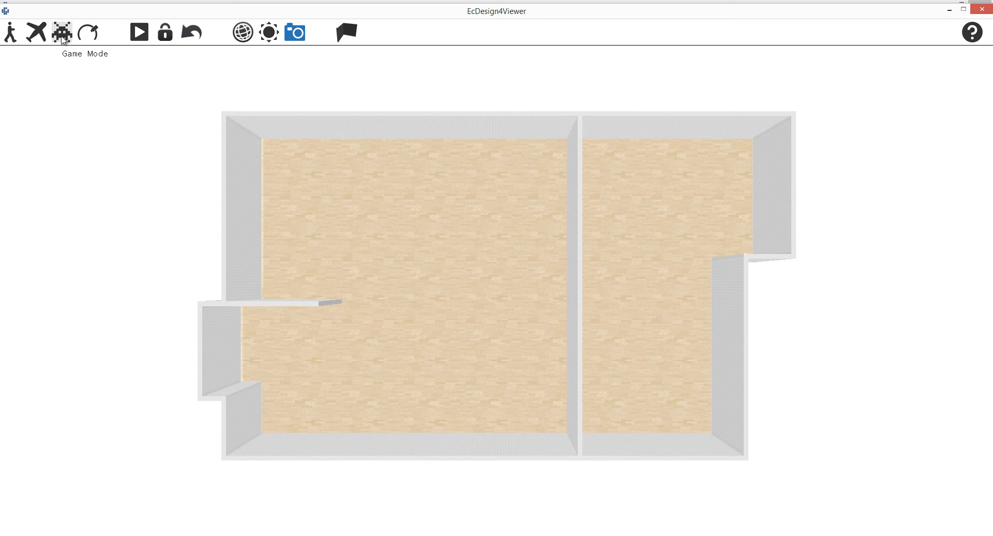
Switch the 3D view to orbit mode and inspect both rooms from several sides and tilts.
{"action": "left_click", "coordinate": [94, 34]}
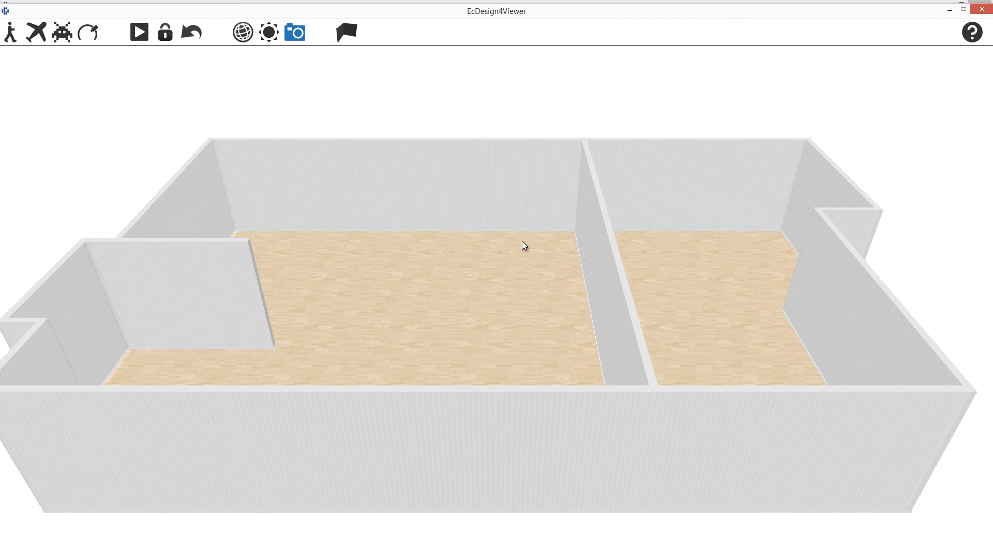
{"action": "key", "text": "Left"}
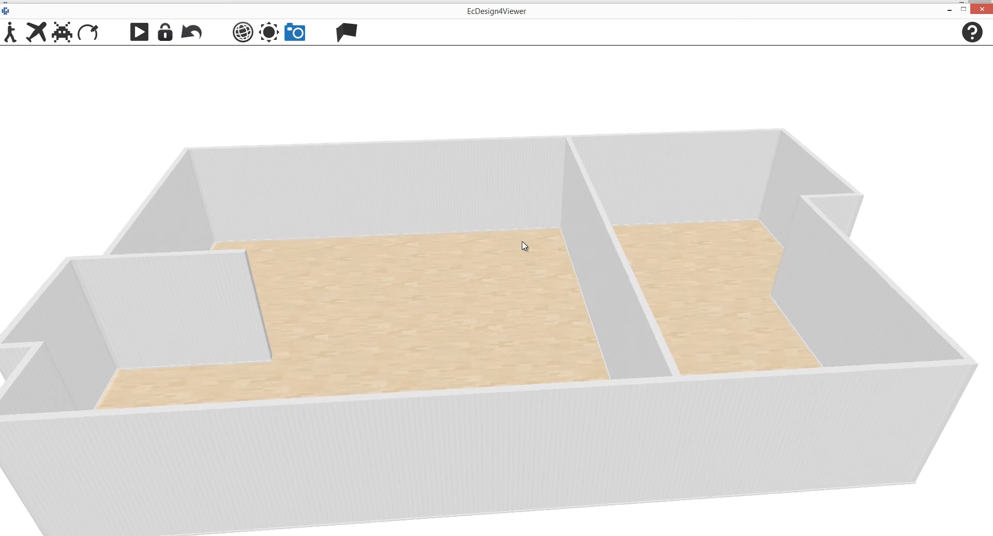
{"action": "key", "text": "Right"}
{"action": "left_click_drag", "start_coordinate": [494, 286], "coordinate": [497, 286]}
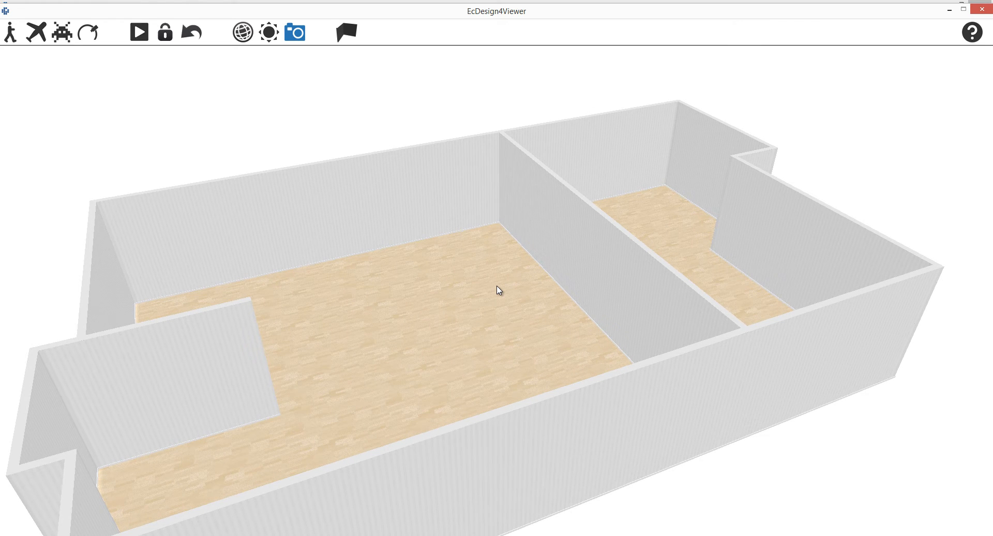
{"action": "left_click_drag", "start_coordinate": [496, 286], "coordinate": [498, 288]}
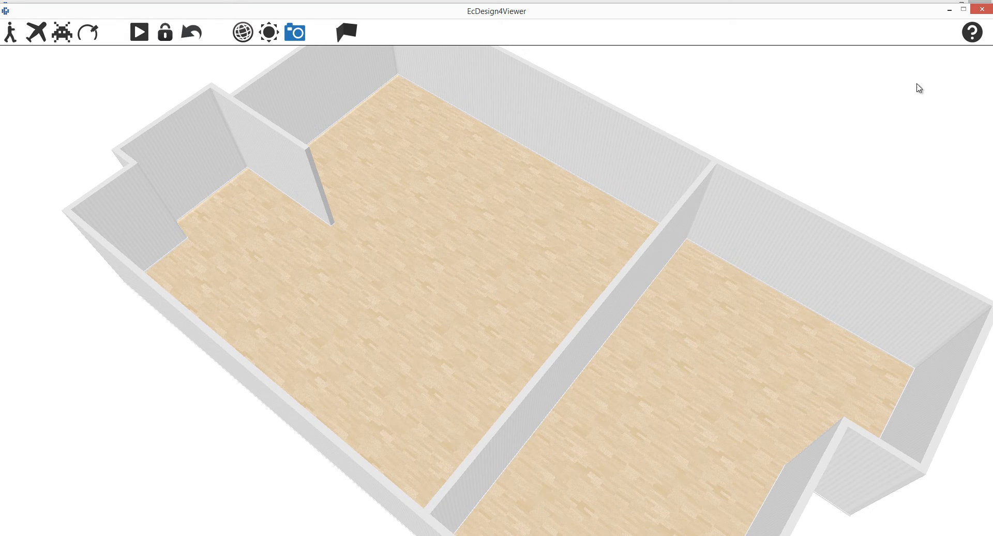
Review the navigation help once more and close the 3D viewer to return to the floor plan.
{"action": "left_click", "coordinate": [972, 33]}
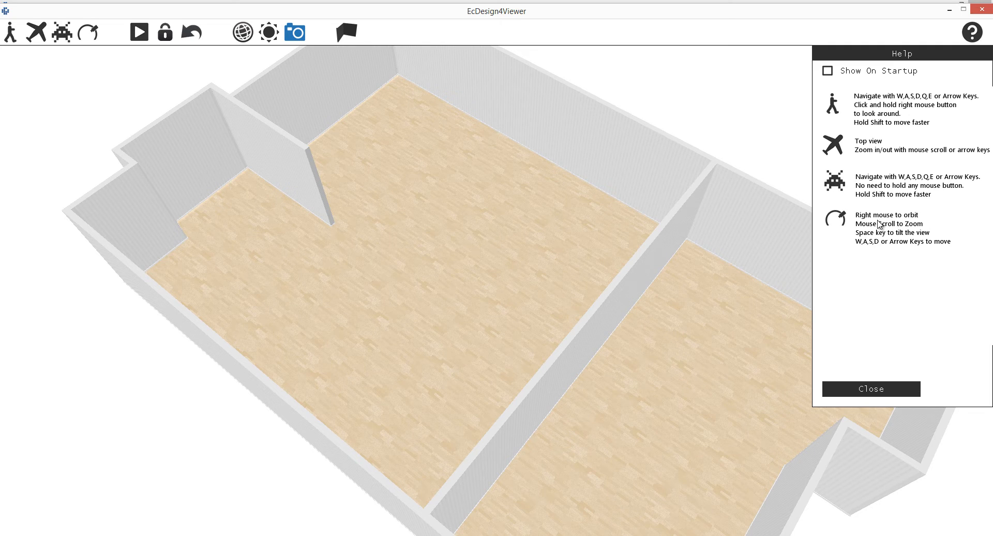
{"action": "left_click", "coordinate": [971, 36]}
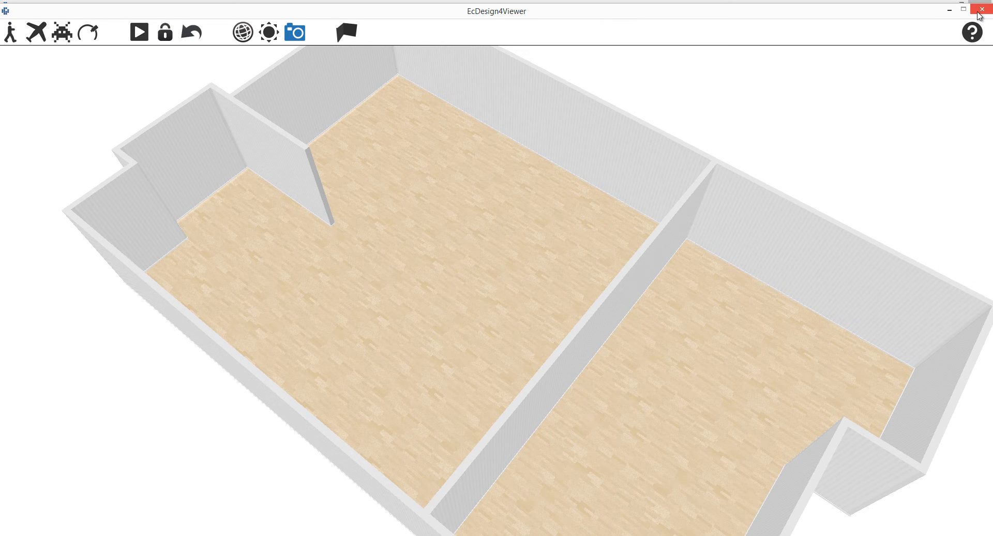
{"action": "left_click", "coordinate": [982, 11]}
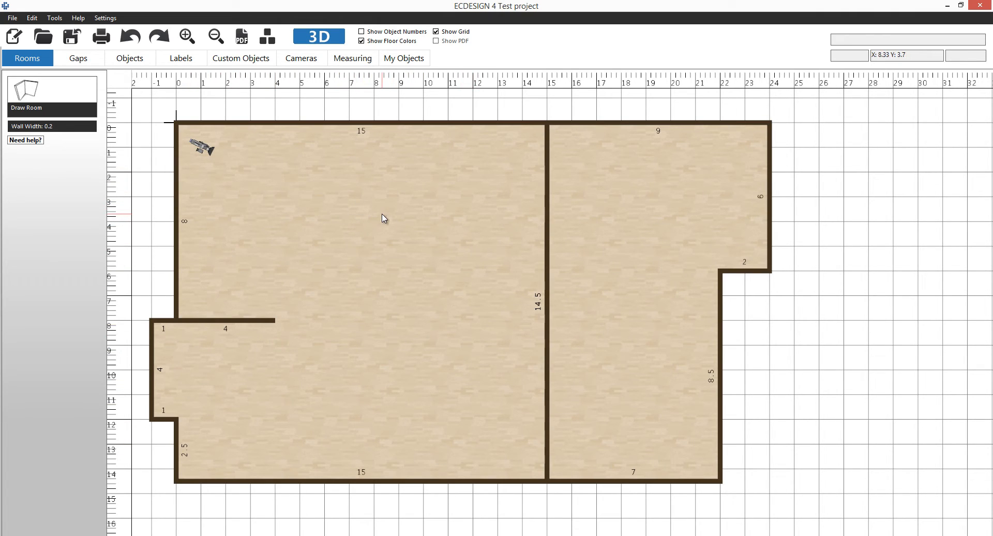
Show the properties of both rooms in turn, and open the smaller room's floor and ceiling height values for editing.
{"action": "middle_click_drag", "start_coordinate": [612, 221], "coordinate": [444, 223]}
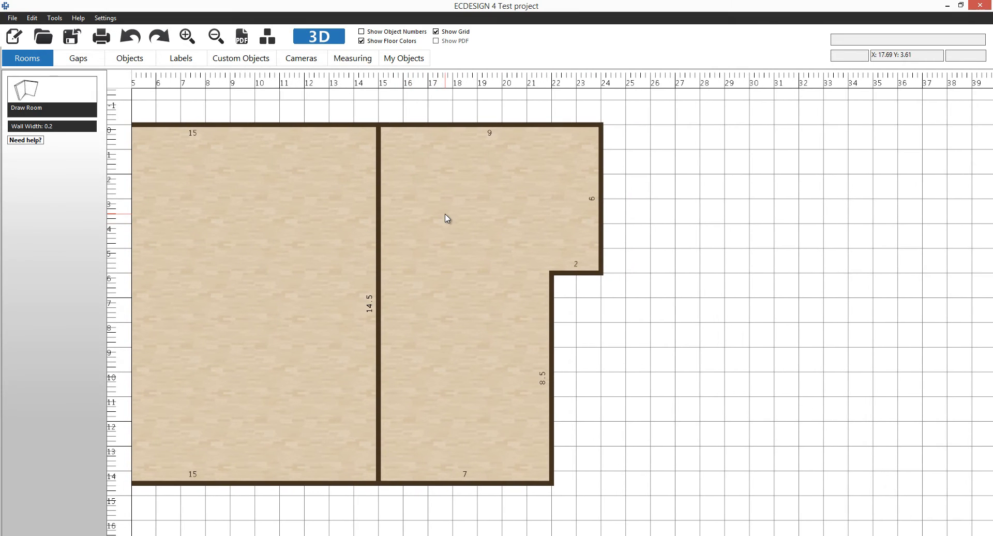
{"action": "left_click", "coordinate": [443, 203]}
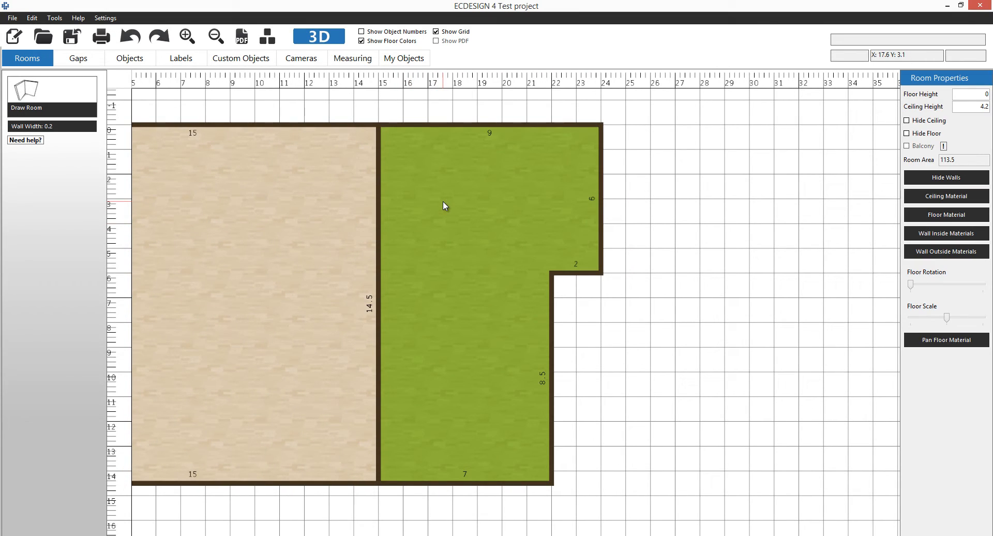
{"action": "left_click", "coordinate": [327, 231]}
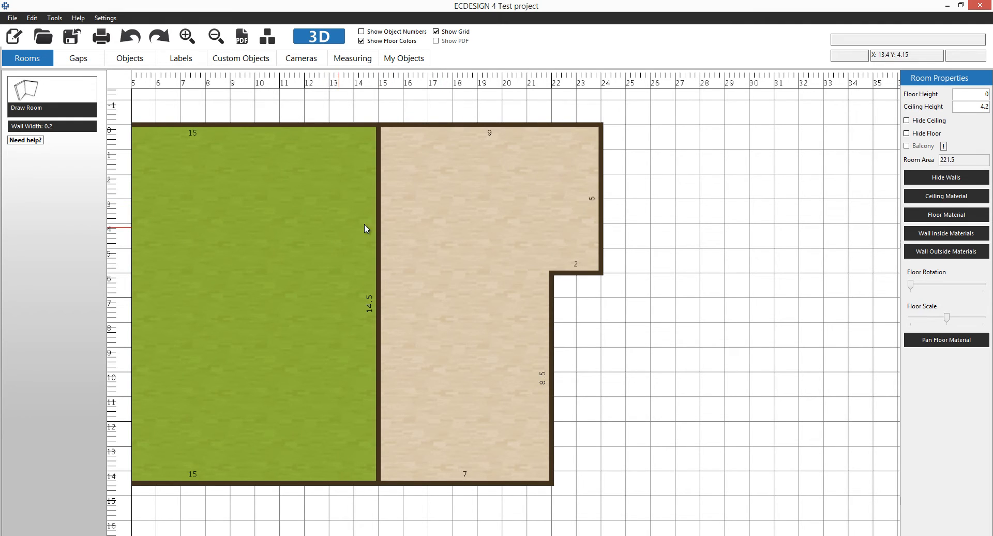
{"action": "left_click", "coordinate": [437, 217]}
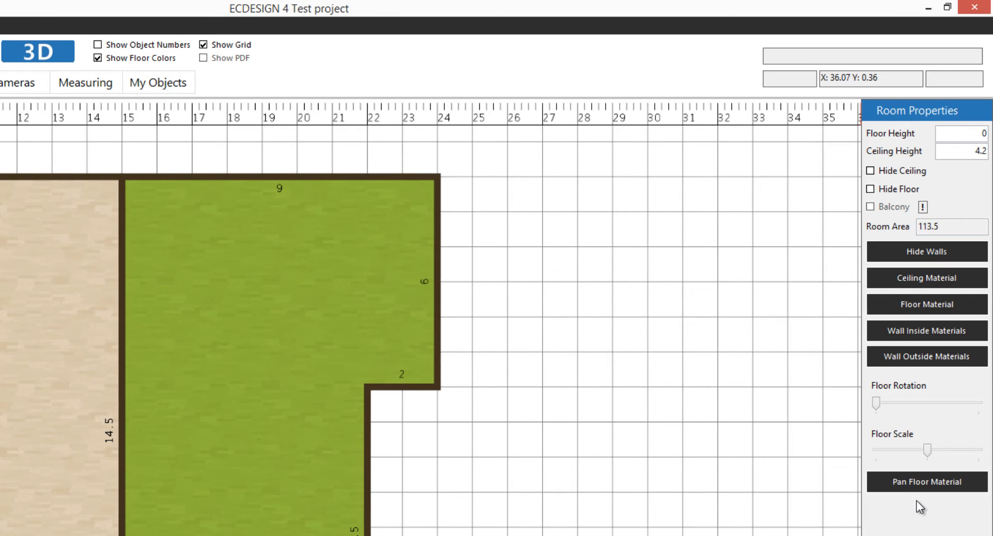
{"action": "left_click", "coordinate": [964, 136]}
{"action": "left_click", "coordinate": [948, 152]}
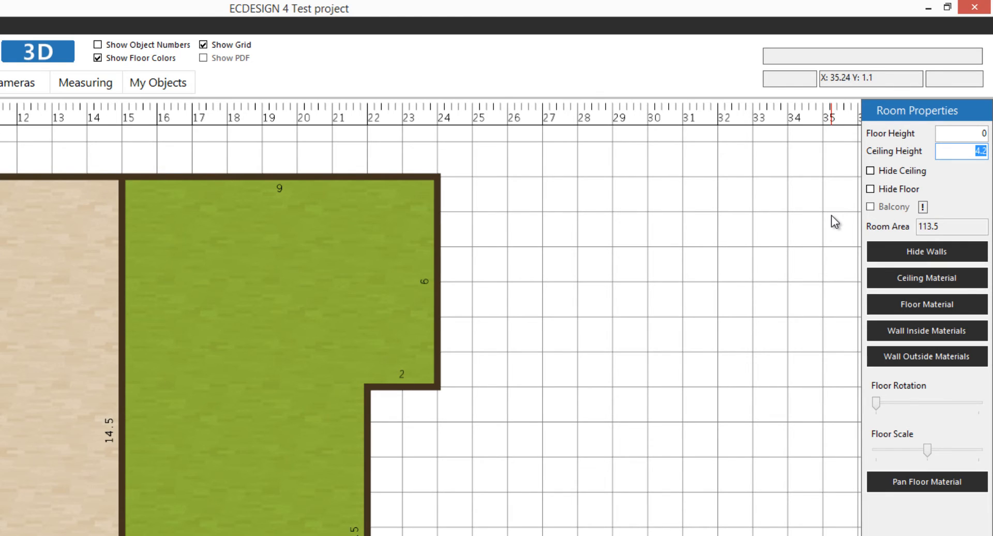
Set the smaller room's ceiling height to 5,2, and hide and unhide all of its walls.
{"action": "type", "text": "5,2"}
{"action": "left_click_drag", "start_coordinate": [942, 227], "coordinate": [905, 226]}
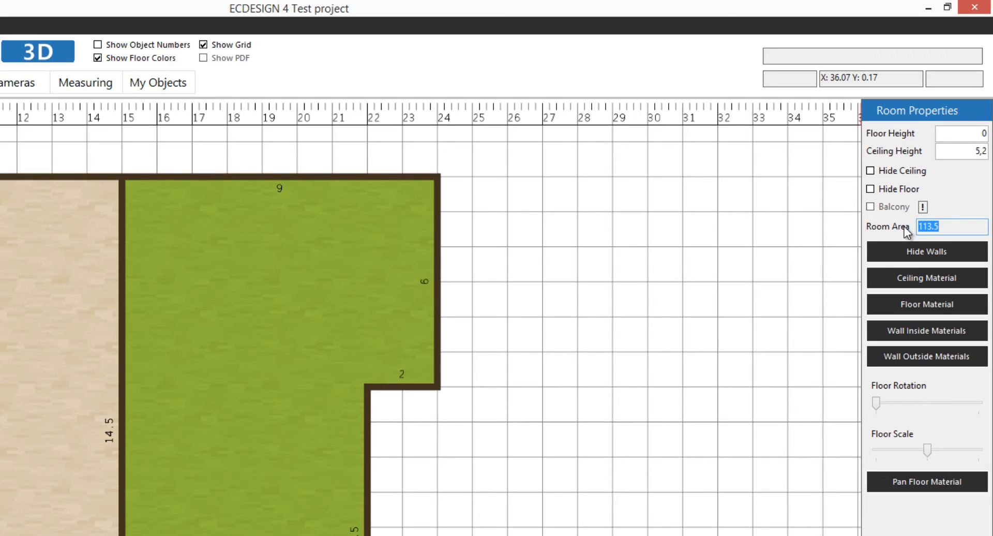
{"action": "left_click", "coordinate": [880, 254]}
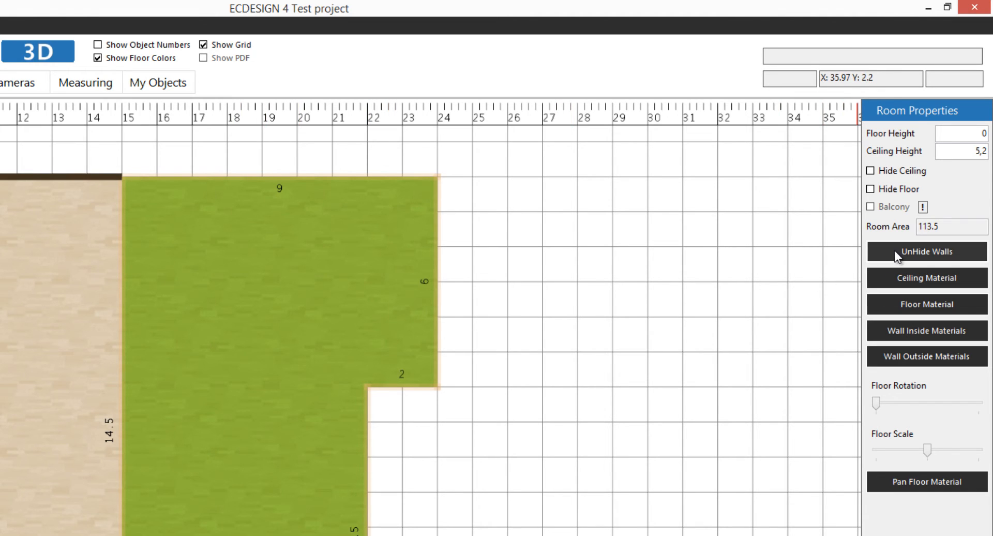
{"action": "left_click", "coordinate": [895, 251]}
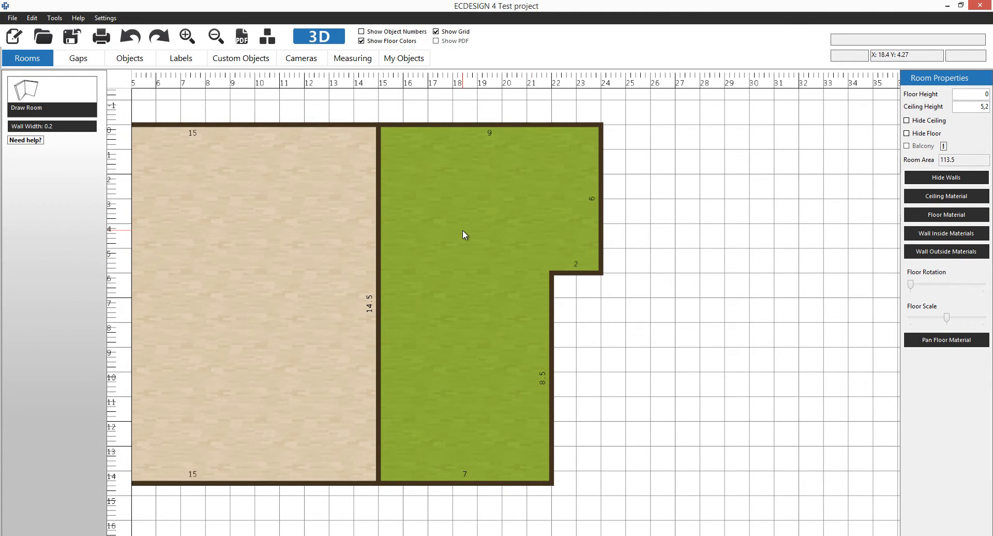
Apply the dark grey swatch from the Color materials to the smaller room's floor.
{"action": "left_click", "coordinate": [927, 217]}
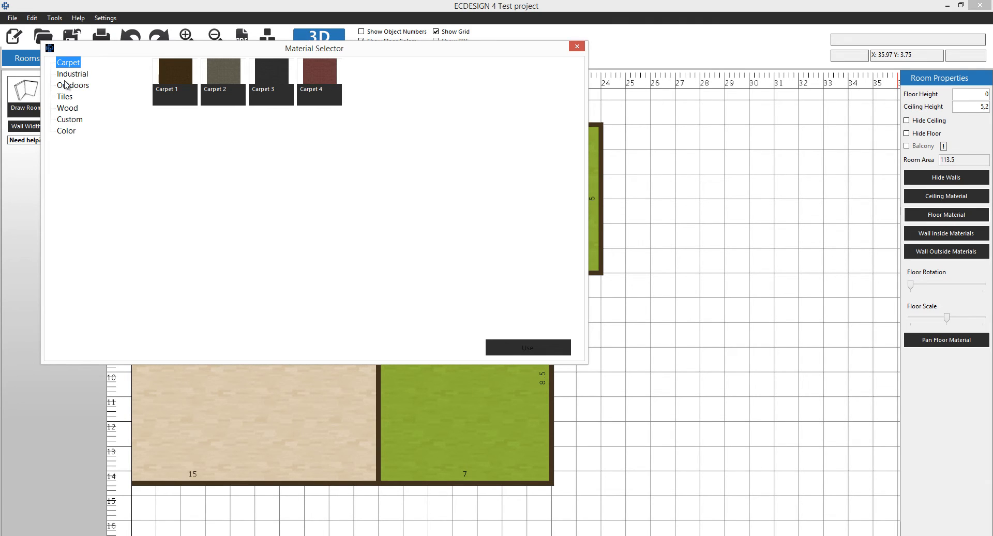
{"action": "left_click", "coordinate": [67, 131]}
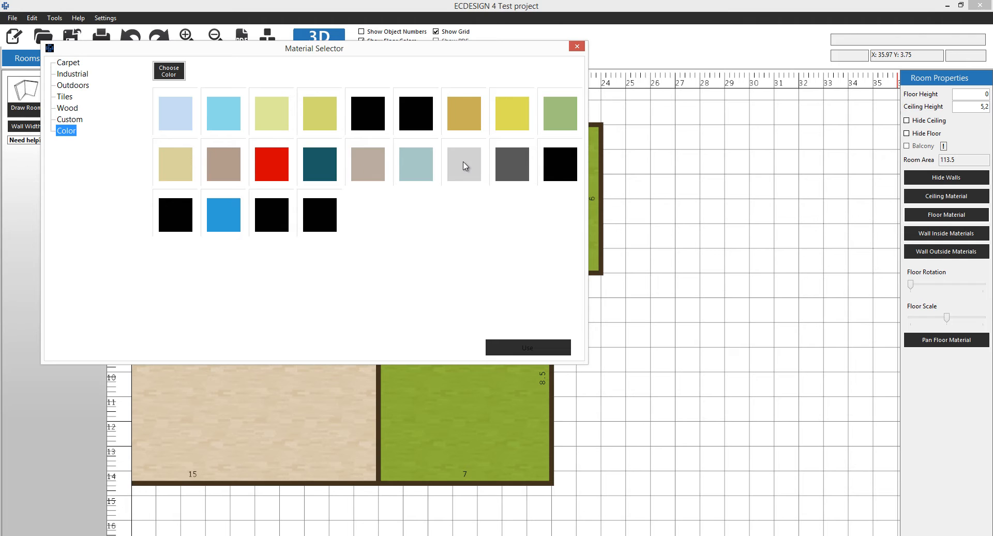
{"action": "left_click", "coordinate": [505, 166]}
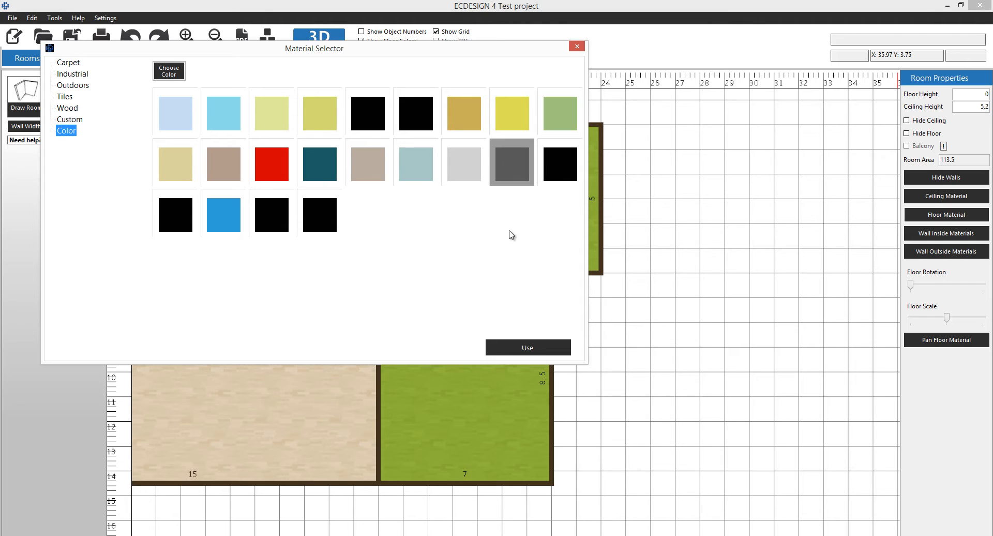
{"action": "left_click", "coordinate": [514, 349]}
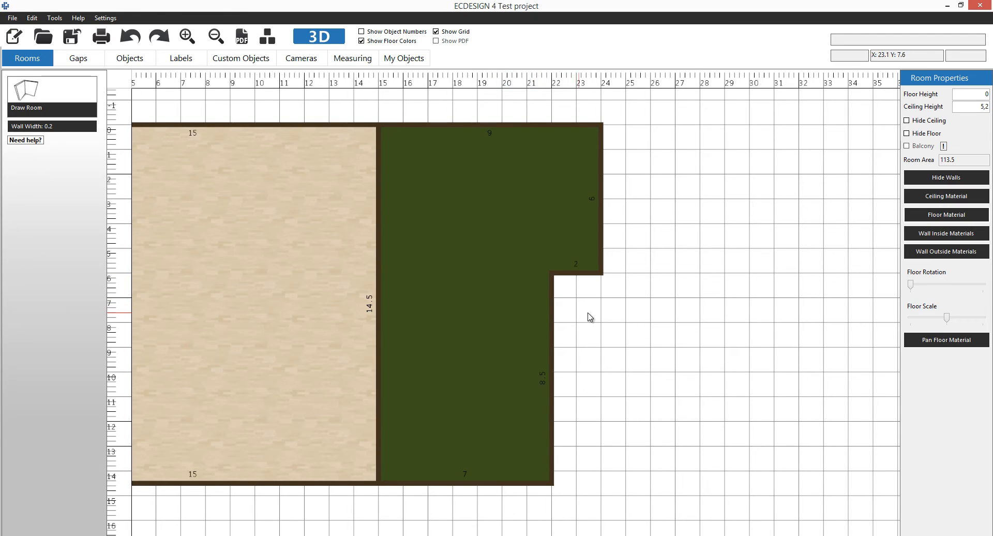
{"action": "left_click", "coordinate": [611, 317]}
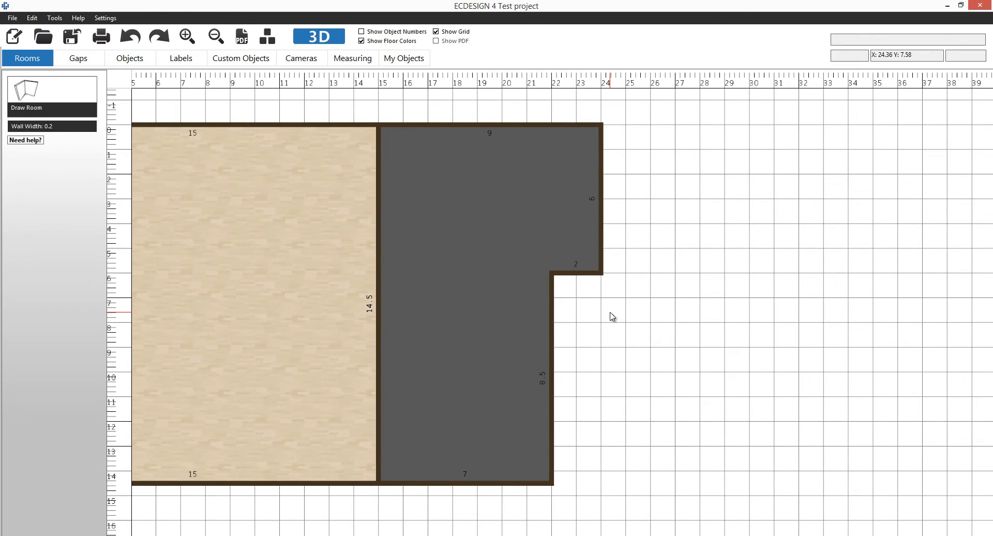
Slightly increase the larger room's floor material scale and try panning its floor material.
{"action": "left_click", "coordinate": [482, 259]}
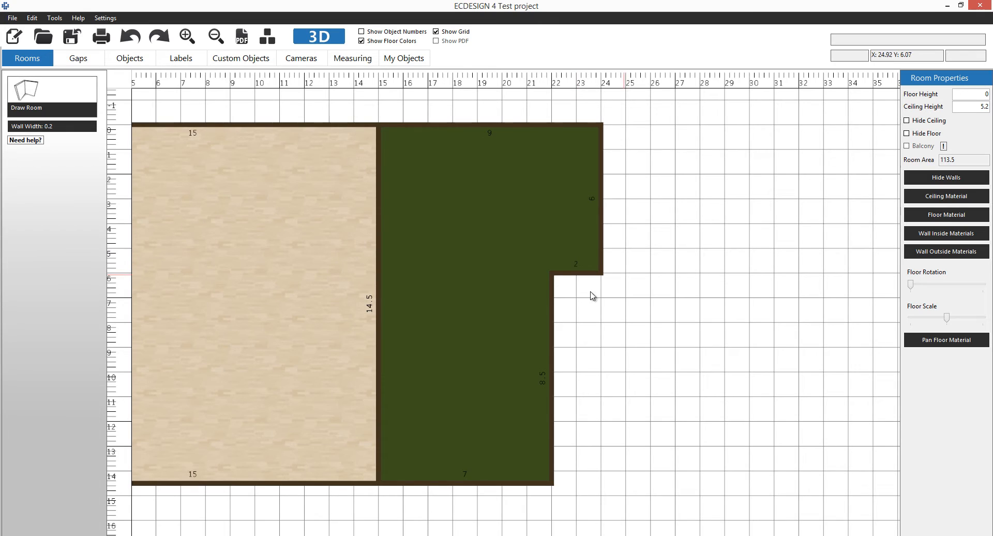
{"action": "middle_click_drag", "start_coordinate": [583, 297], "coordinate": [782, 294]}
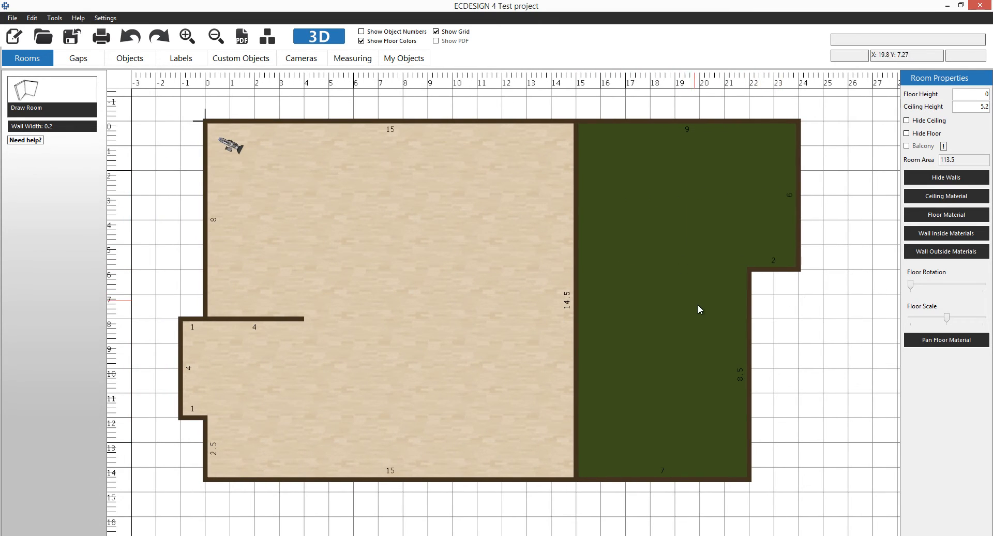
{"action": "left_click", "coordinate": [448, 233]}
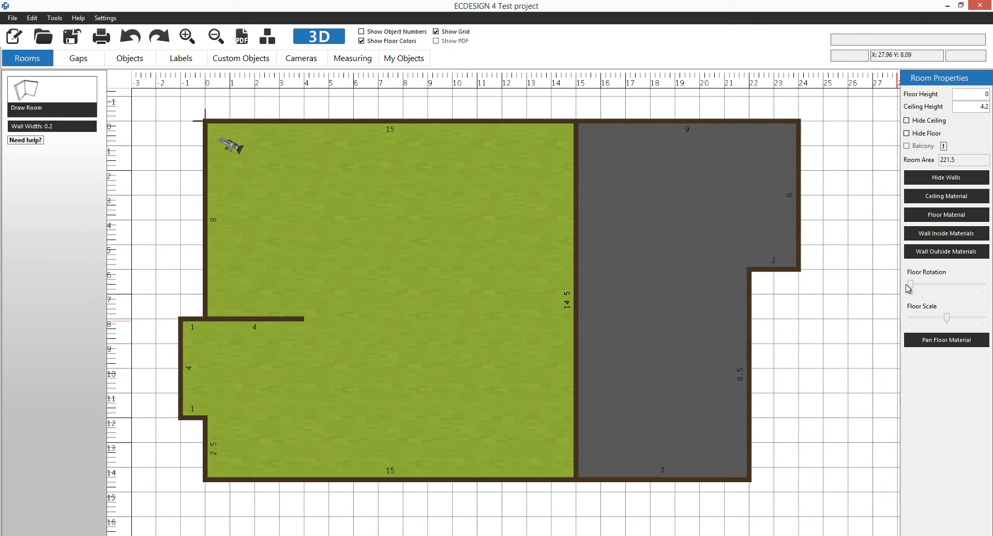
{"action": "mouse_move", "coordinate": [911, 288]}
{"action": "left_mouse_down"}
{"action": "mouse_move", "coordinate": [944, 288]}
{"action": "mouse_move", "coordinate": [901, 288]}
{"action": "left_mouse_up"}
{"action": "left_click_drag", "start_coordinate": [949, 316], "coordinate": [958, 316]}
{"action": "left_click", "coordinate": [947, 341]}
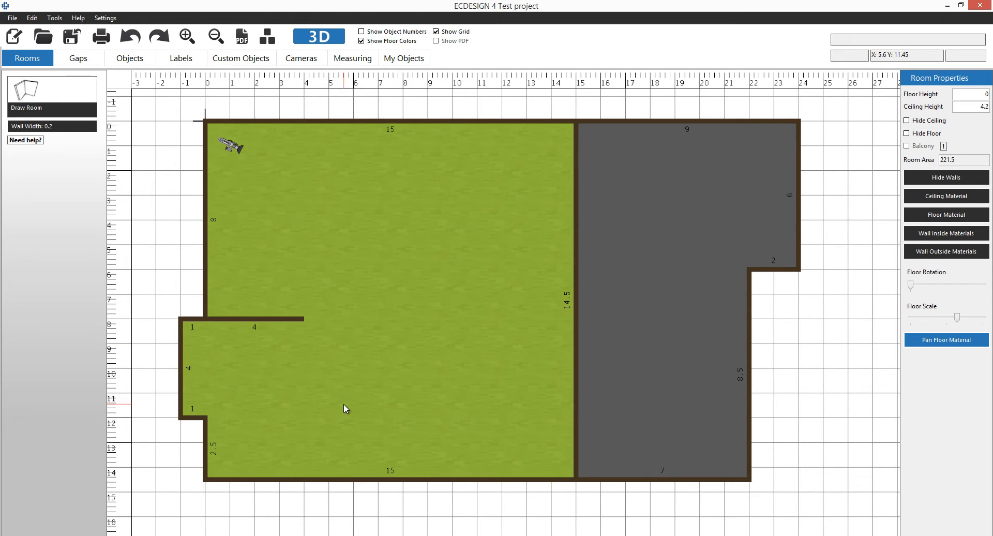
{"action": "left_click", "coordinate": [390, 354]}
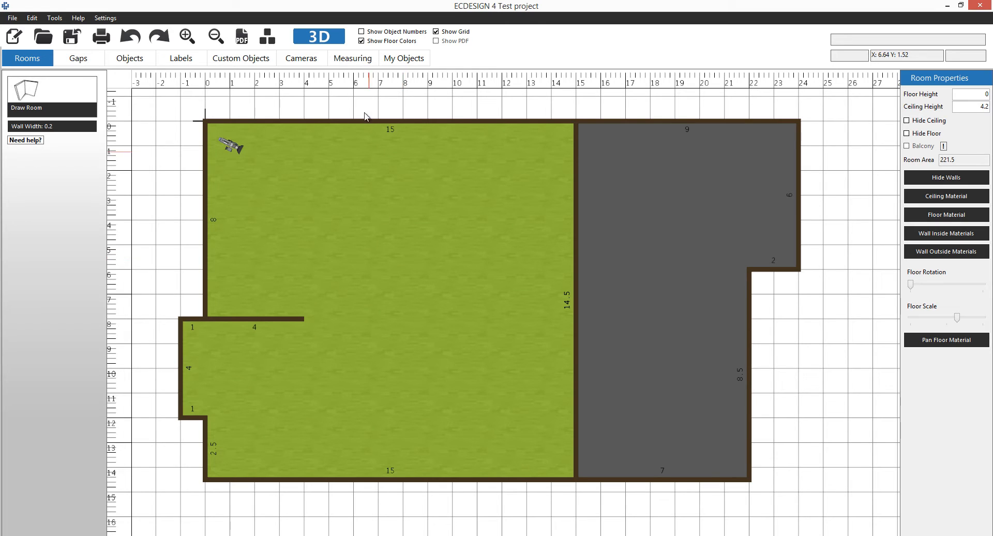
View the rooms in 3D in orbit mode and open the wall material settings for the larger room's long outer wall.
{"action": "left_click", "coordinate": [326, 41]}
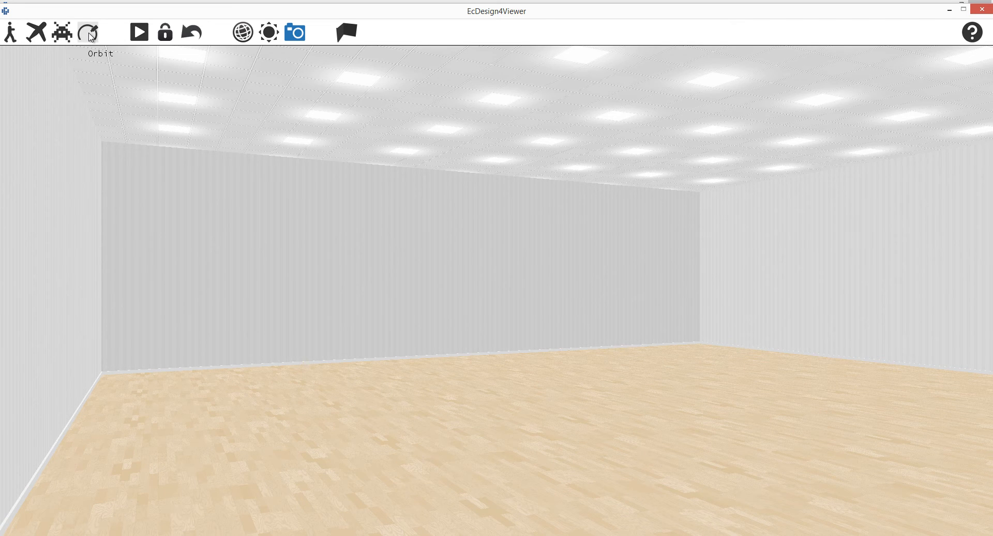
{"action": "left_click", "coordinate": [90, 34]}
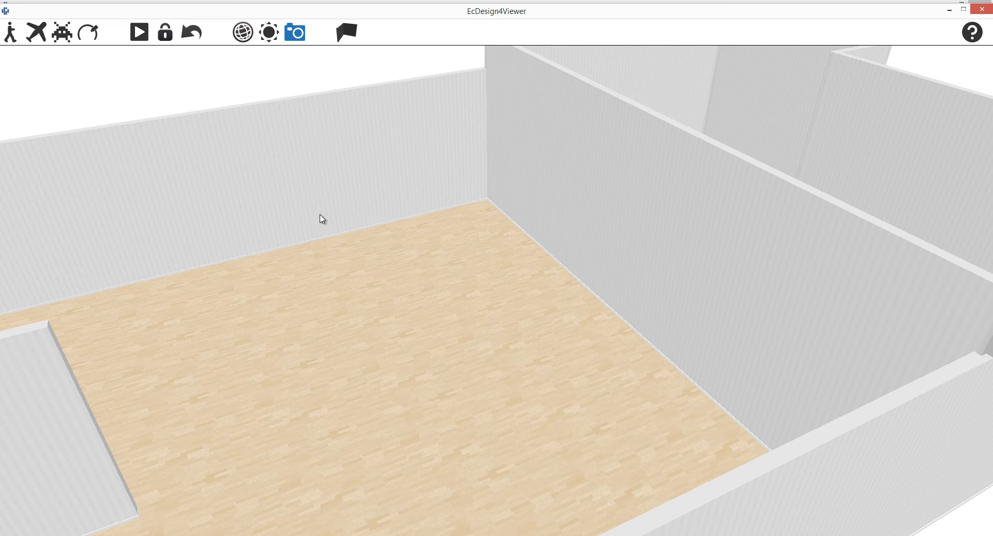
{"action": "key", "text": "Up"}
{"action": "key", "text": "Left"}
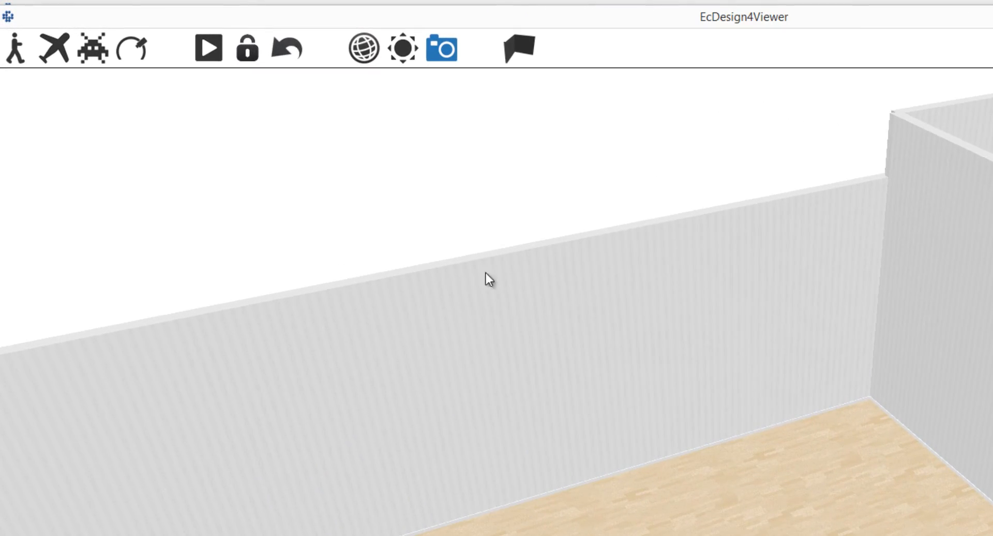
{"action": "left_click", "coordinate": [522, 49]}
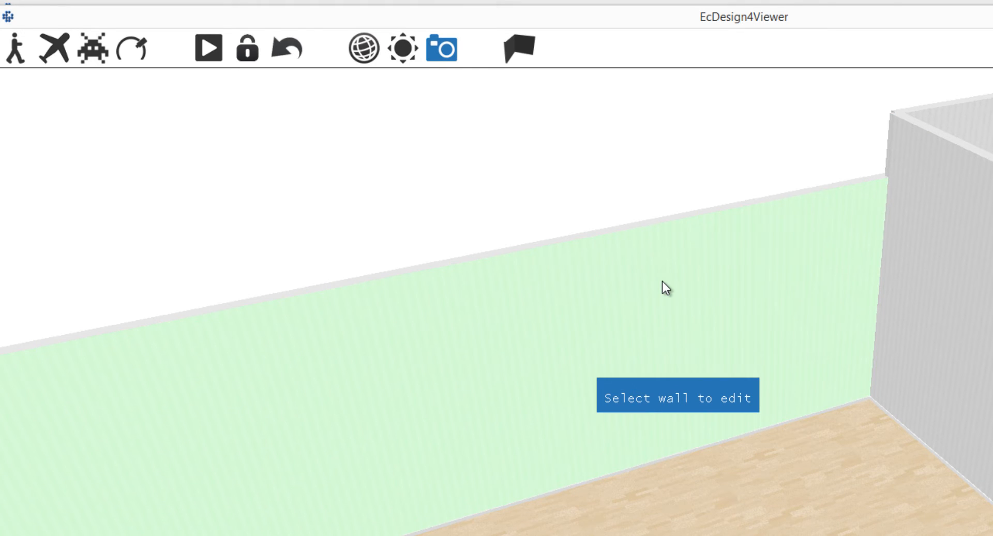
{"action": "left_click", "coordinate": [666, 288]}
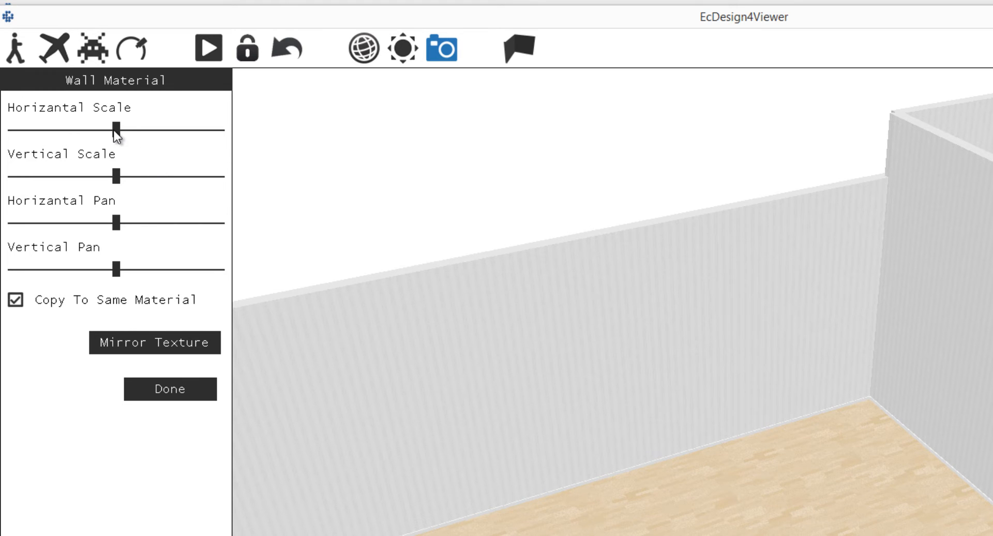
Lower the wall texture's horizontal scale, disable Copy To Same Material, and reduce the horizontal and vertical pan.
{"action": "left_click_drag", "start_coordinate": [116, 130], "coordinate": [89, 136]}
{"action": "left_click", "coordinate": [16, 301]}
{"action": "left_click_drag", "start_coordinate": [82, 131], "coordinate": [59, 147]}
{"action": "left_click_drag", "start_coordinate": [117, 224], "coordinate": [109, 226]}
{"action": "left_click_drag", "start_coordinate": [116, 269], "coordinate": [93, 269]}
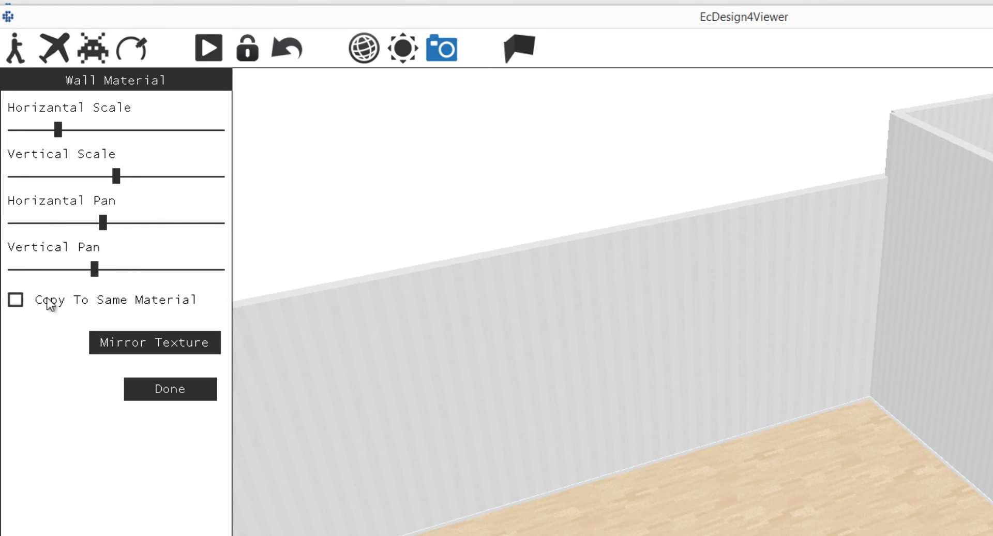
Enable Copy To Same Material, widen the wall stripes with a near-minimum horizontal scale, and save before returning to the floor plan.
{"action": "left_click", "coordinate": [15, 301]}
{"action": "left_click_drag", "start_coordinate": [56, 128], "coordinate": [22, 138]}
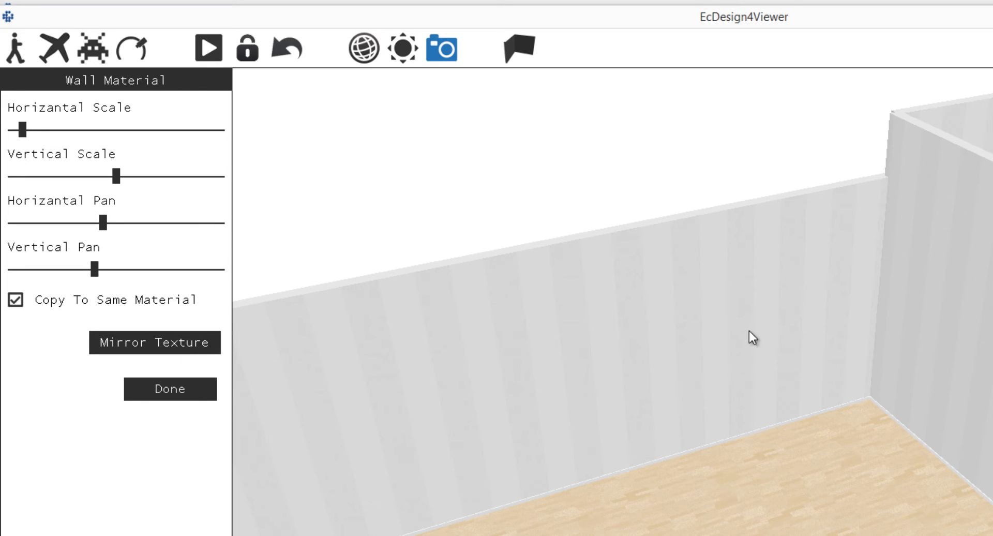
{"action": "left_click", "coordinate": [188, 394]}
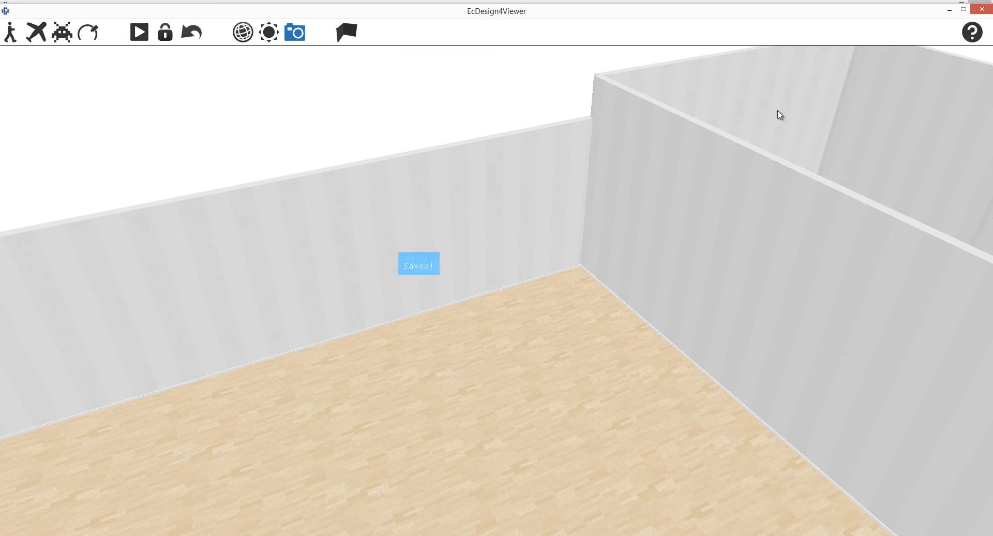
{"action": "left_click", "coordinate": [982, 9]}
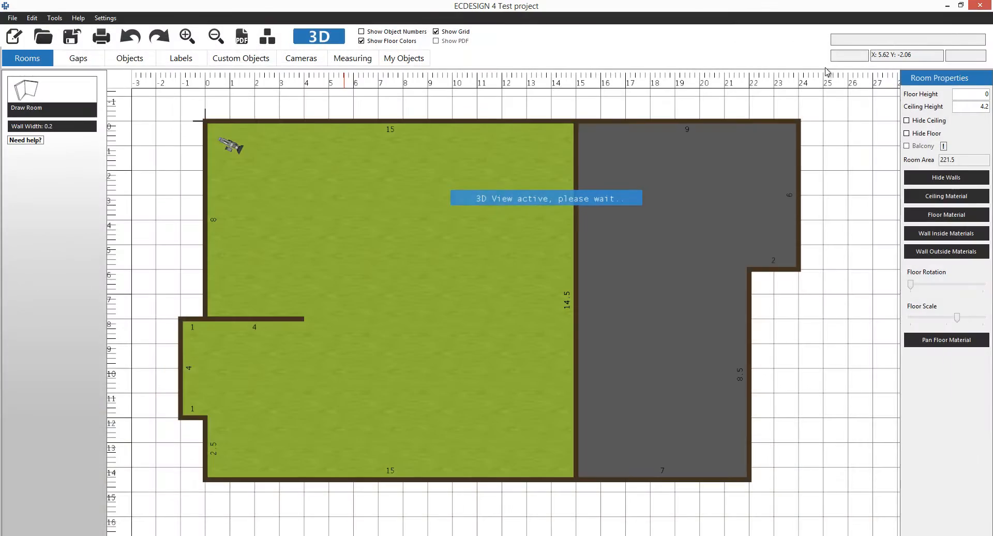
Set the thickness of the wall between the two rooms to 0,4.
{"action": "left_click_drag", "start_coordinate": [412, 274], "coordinate": [401, 275]}
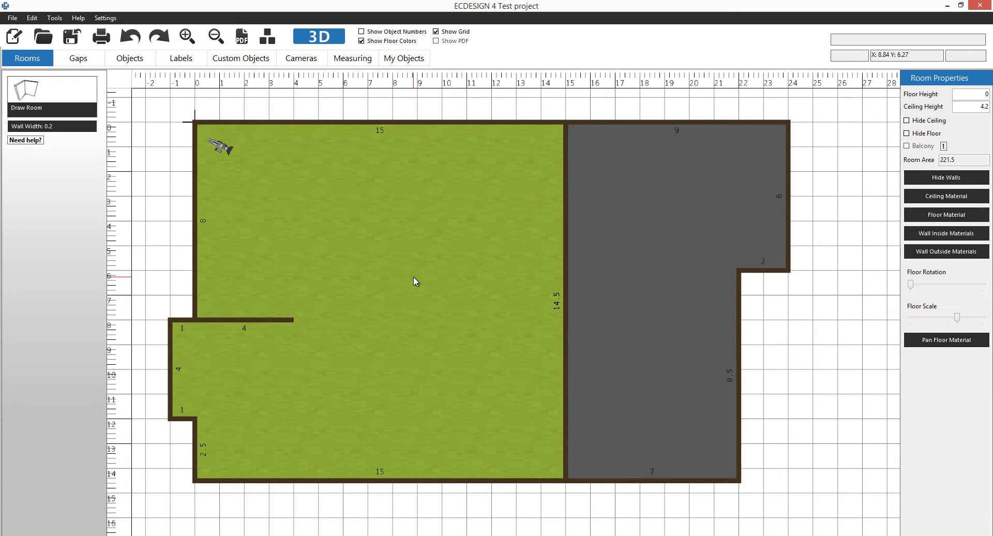
{"action": "left_click", "coordinate": [563, 288]}
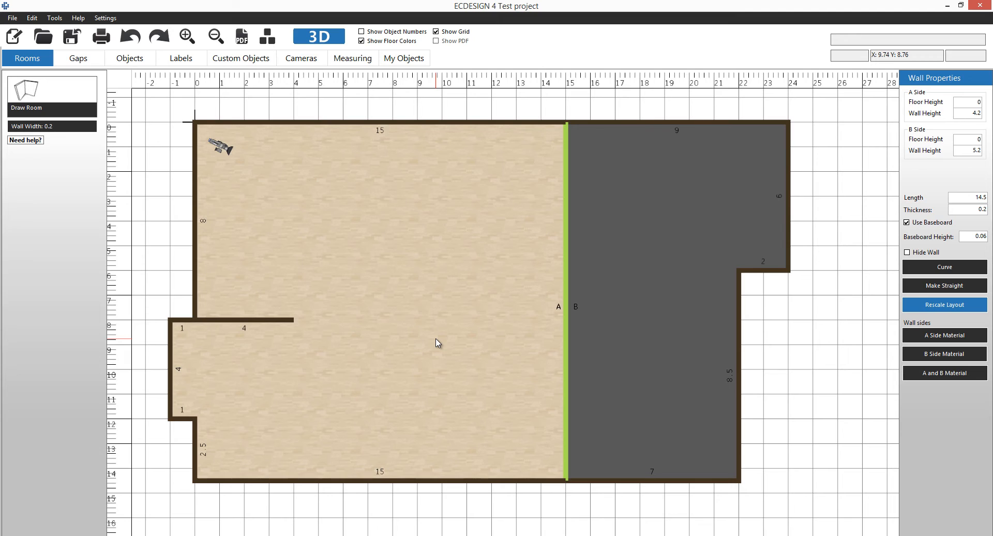
{"action": "left_click", "coordinate": [969, 114]}
{"action": "left_click", "coordinate": [955, 197]}
{"action": "left_click", "coordinate": [977, 209]}
{"action": "type", "text": "0,4"}
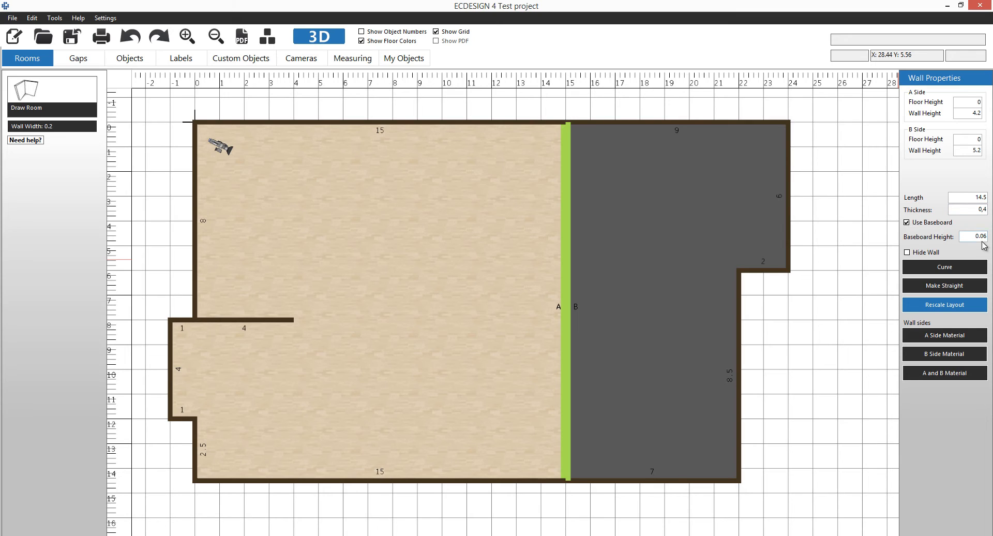
{"action": "left_click_drag", "start_coordinate": [973, 236], "coordinate": [990, 238]}
Hide the wall between the two rooms and check the opened space in the 3D view.
{"action": "left_click", "coordinate": [487, 255]}
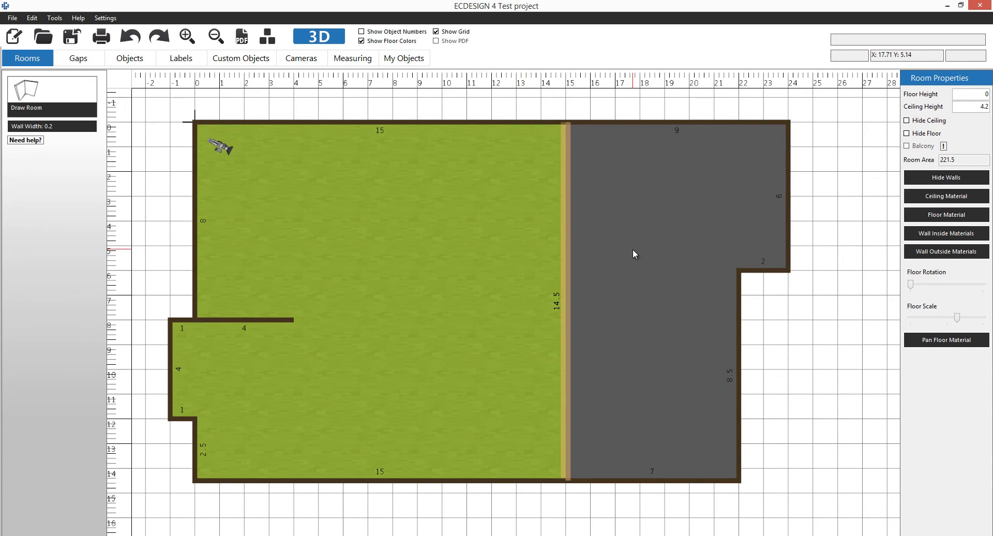
{"action": "left_click", "coordinate": [320, 41]}
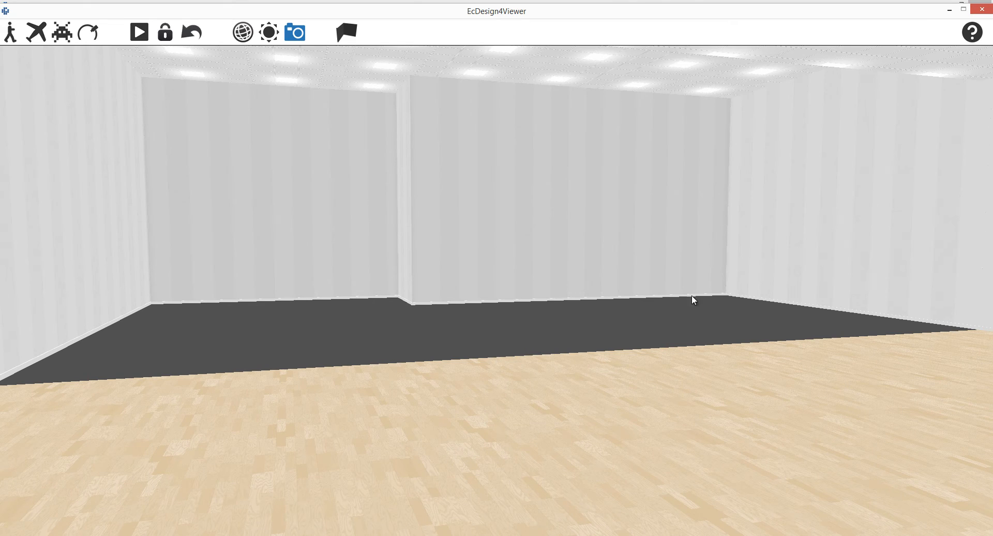
{"action": "left_click", "coordinate": [983, 11]}
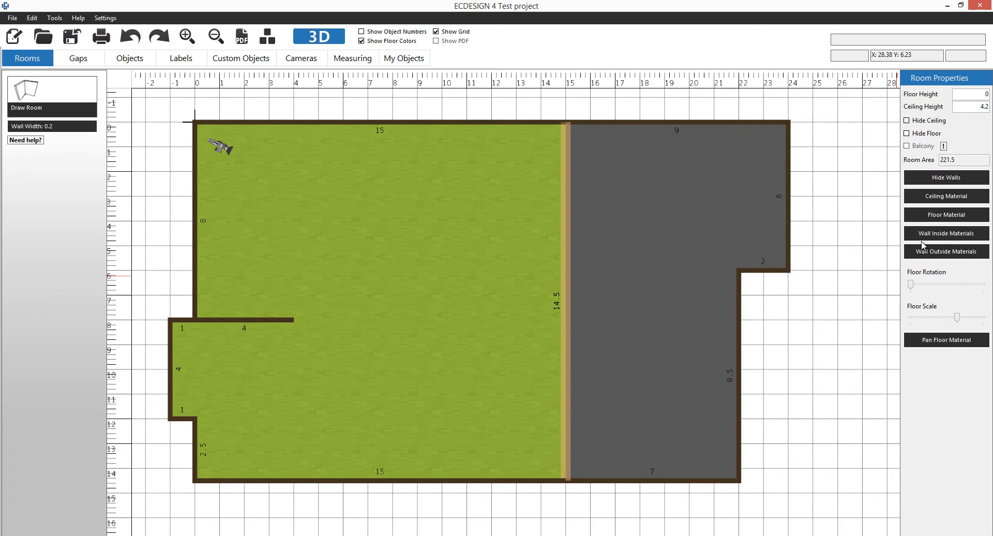
Unhide the wall between the two rooms and reselect it on the floor plan.
{"action": "left_click", "coordinate": [567, 269]}
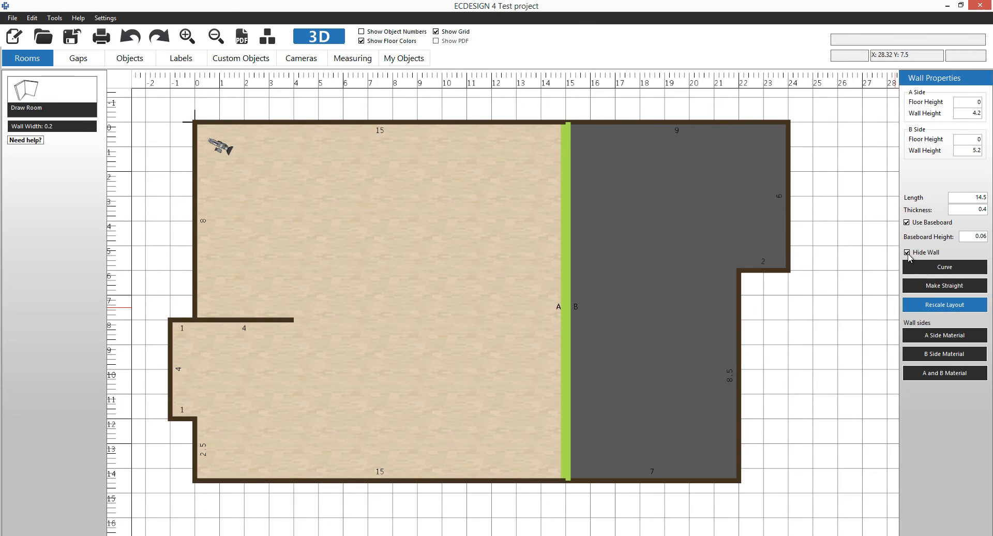
{"action": "left_click", "coordinate": [797, 329]}
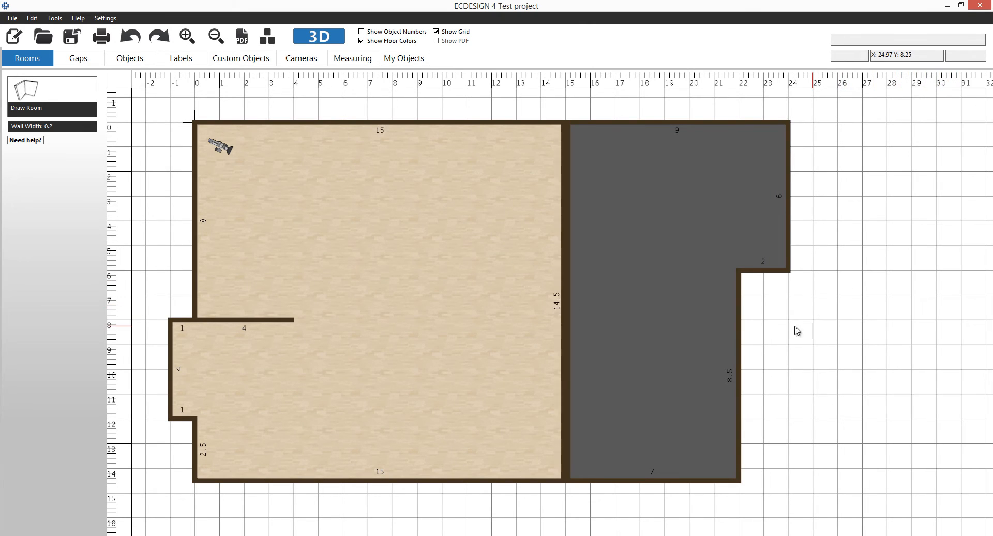
{"action": "left_click", "coordinate": [569, 319]}
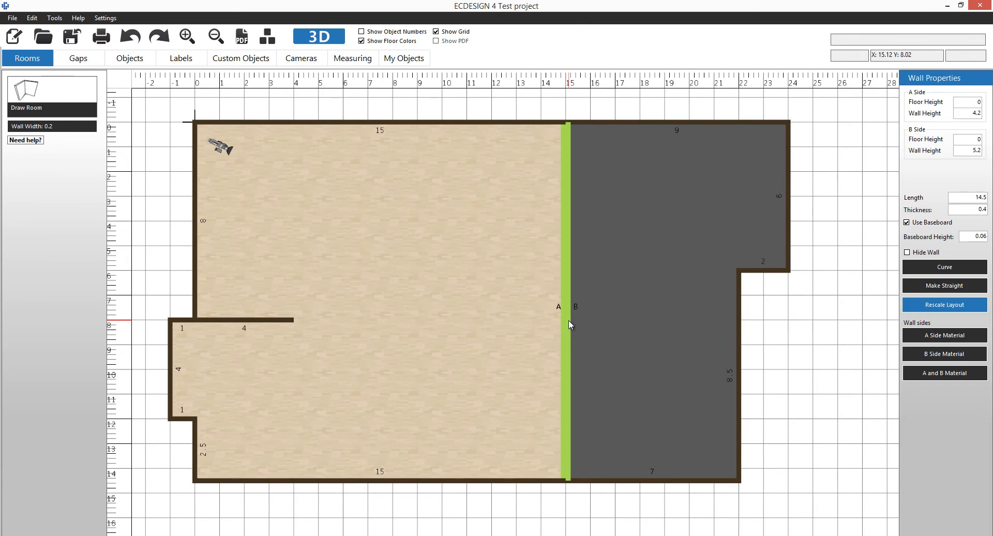
{"action": "left_click", "coordinate": [890, 310]}
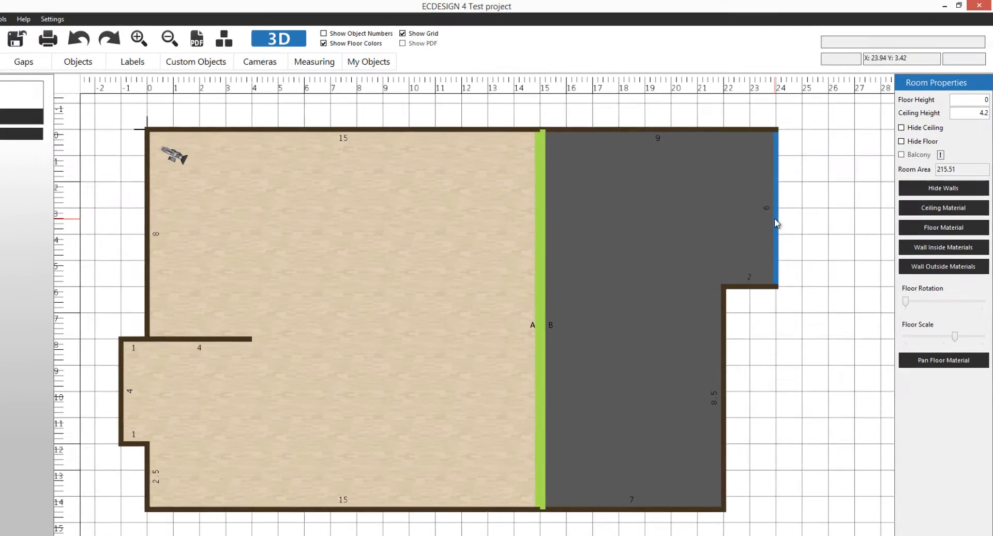
Curve the smaller room's 6 m outer wall slightly inward.
{"action": "left_click", "coordinate": [776, 222]}
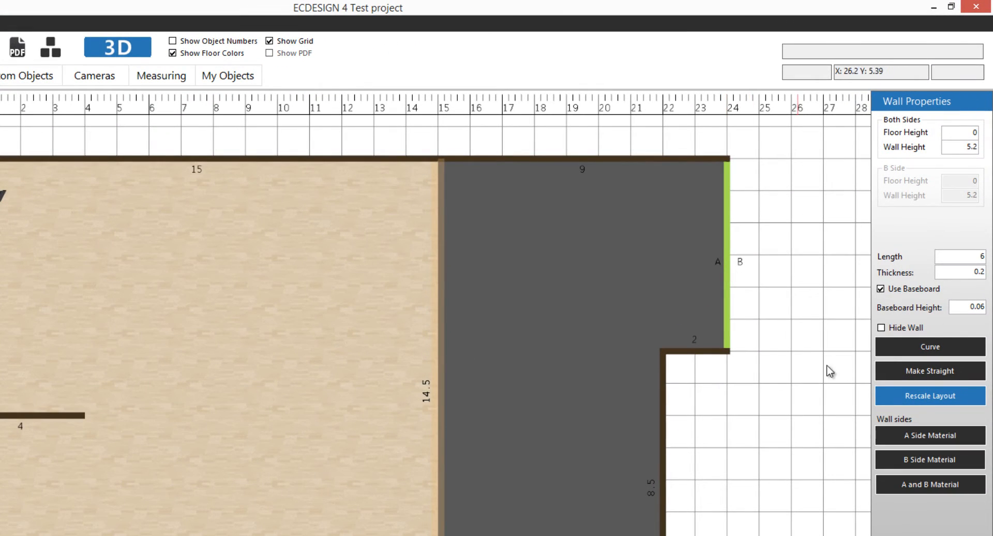
{"action": "left_click", "coordinate": [916, 346]}
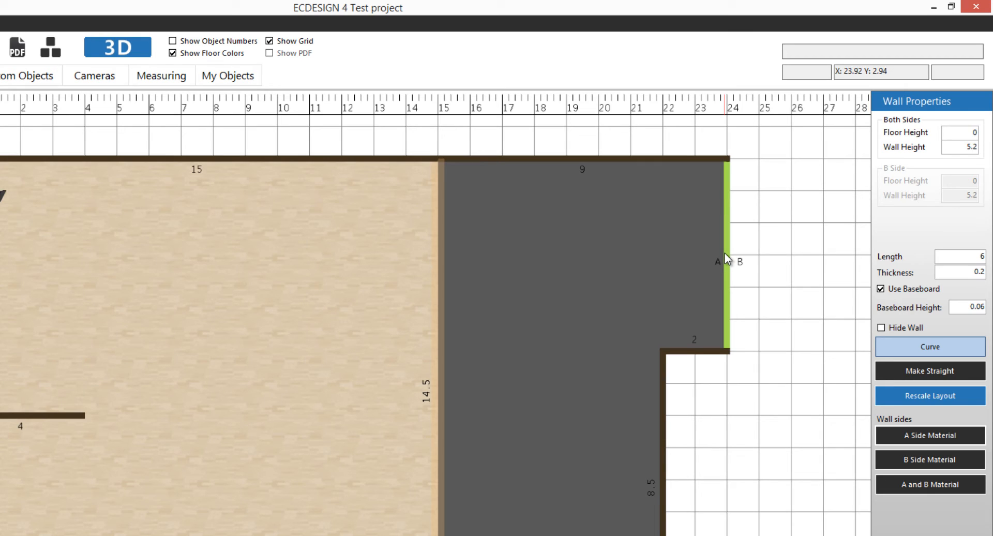
{"action": "left_click_drag", "start_coordinate": [725, 252], "coordinate": [721, 185]}
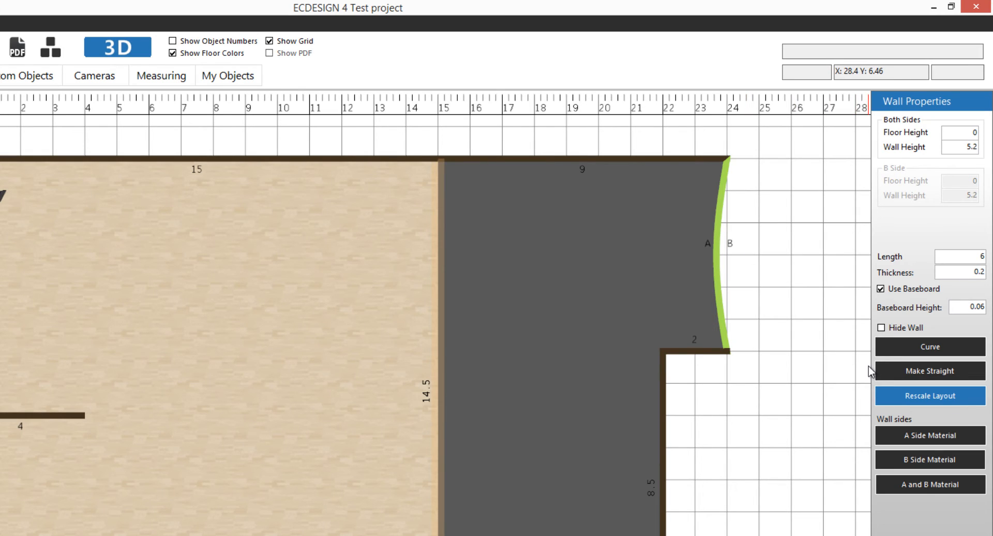
Straighten the smaller room's 6 m outer wall and unhide the wall between the two rooms.
{"action": "left_click", "coordinate": [901, 370]}
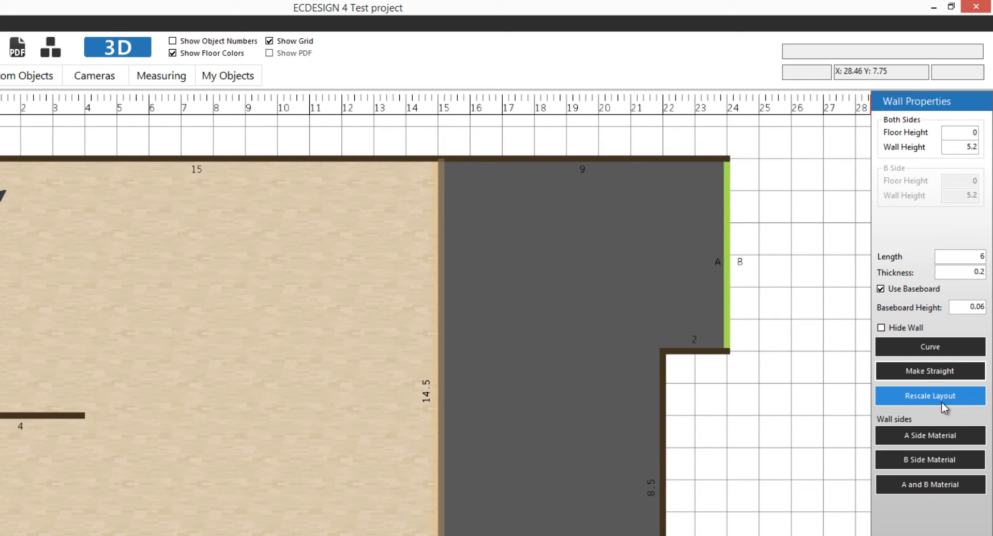
{"action": "left_click", "coordinate": [438, 380]}
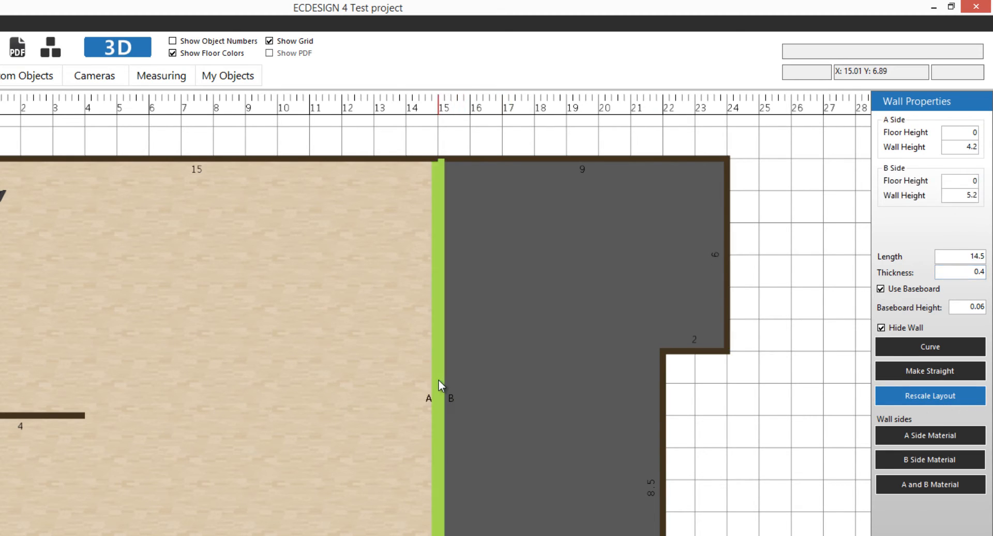
{"action": "left_click", "coordinate": [883, 328]}
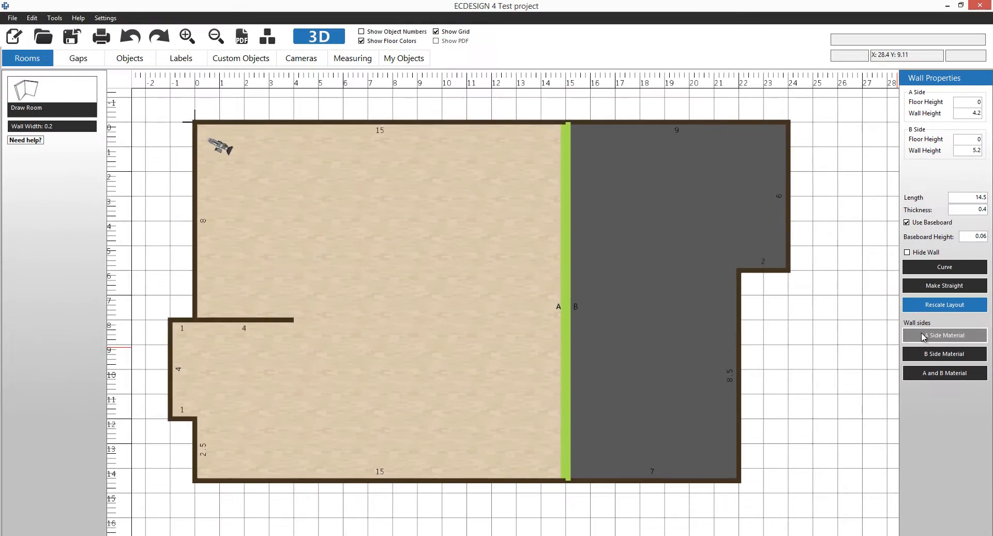
Apply the custom material havhimmel_beskard.jpg to the A side of the wall between the two rooms.
{"action": "left_click", "coordinate": [924, 337]}
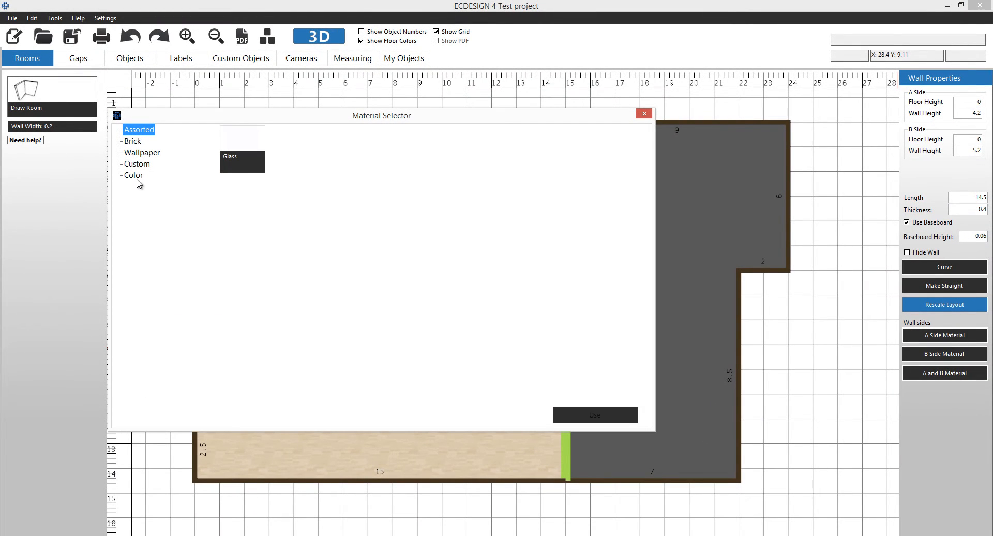
{"action": "left_click", "coordinate": [140, 153]}
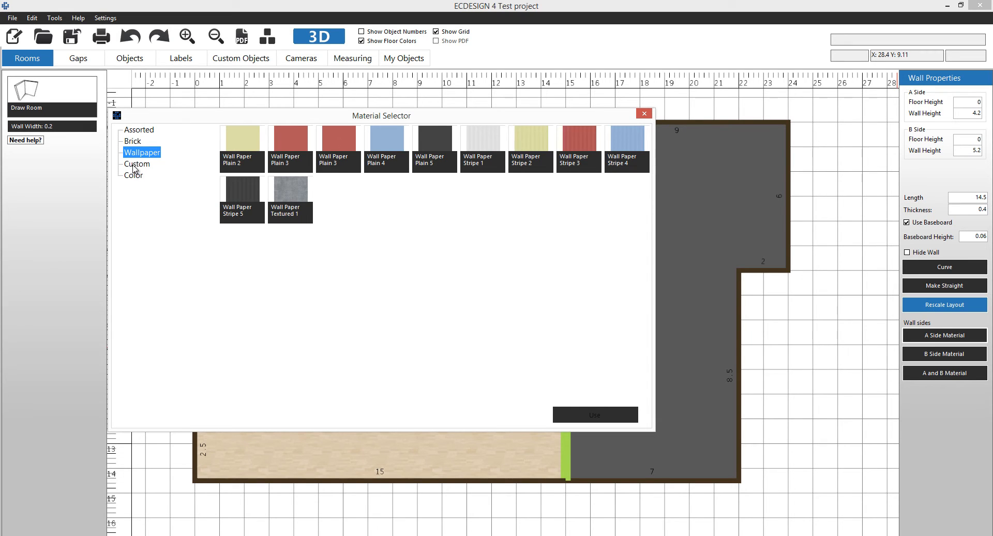
{"action": "left_click", "coordinate": [136, 164]}
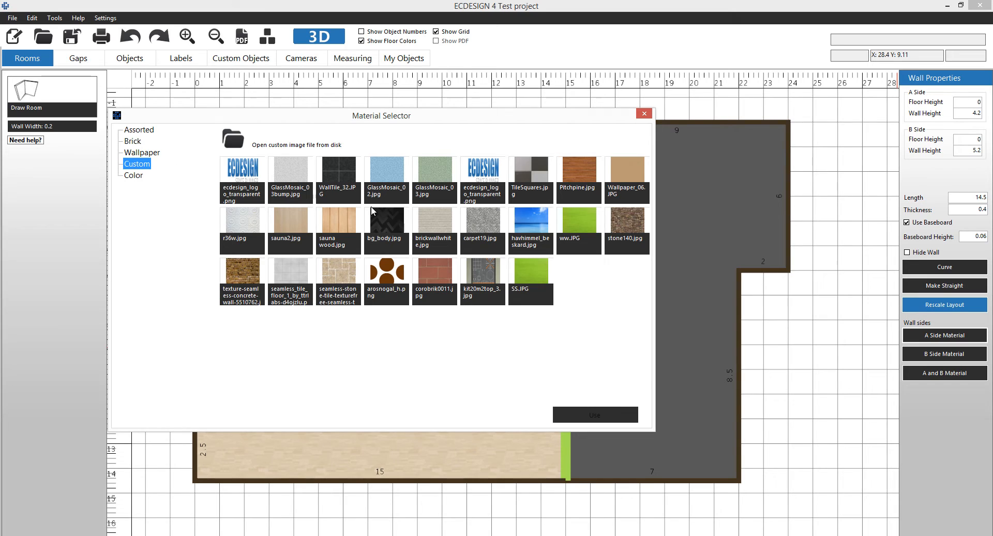
{"action": "left_click", "coordinate": [523, 221]}
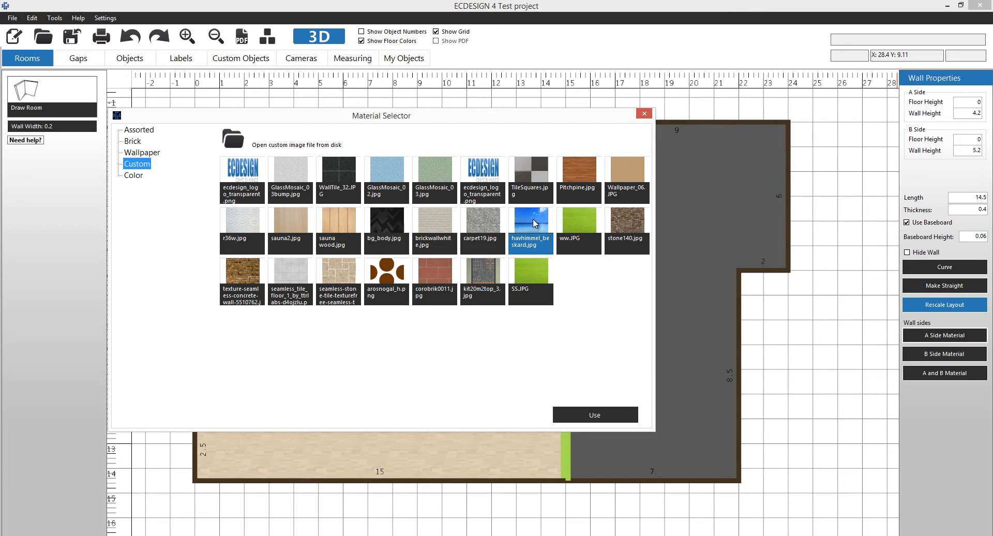
{"action": "left_click", "coordinate": [585, 416]}
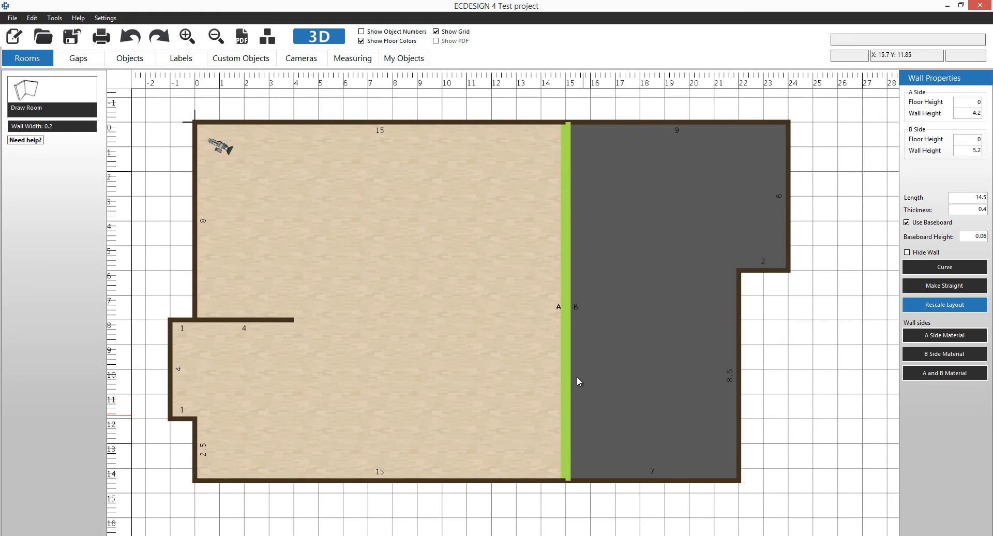
In the 3D view, enlarge the sea image's horizontal and vertical scale until a single picture fills the dividing wall.
{"action": "left_click", "coordinate": [325, 38]}
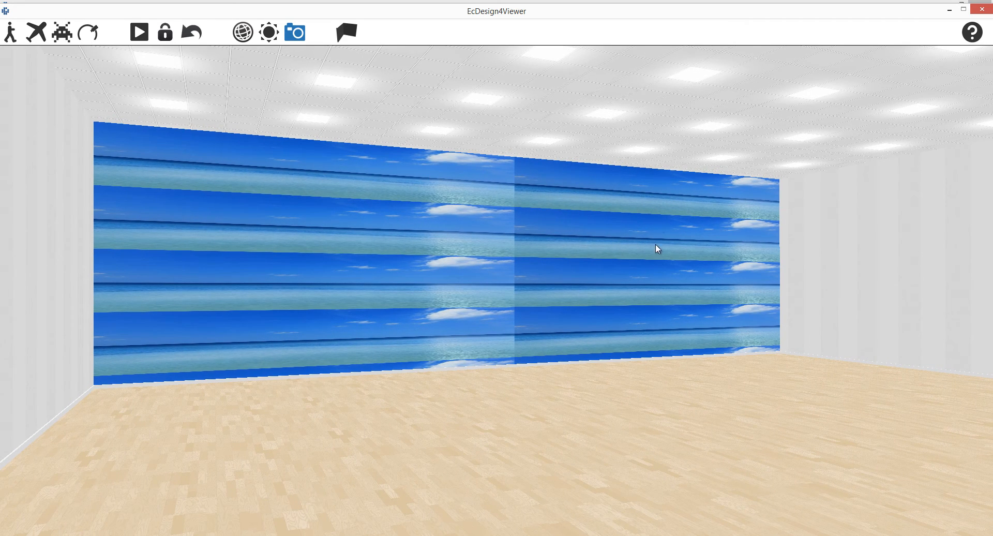
{"action": "left_click", "coordinate": [349, 35]}
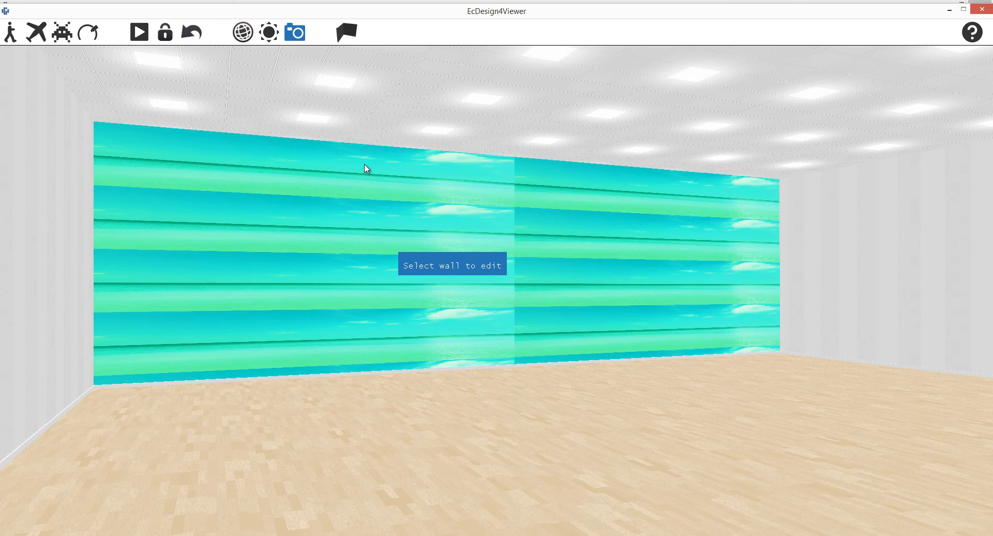
{"action": "left_click", "coordinate": [365, 169]}
{"action": "left_click_drag", "start_coordinate": [78, 118], "coordinate": [19, 133]}
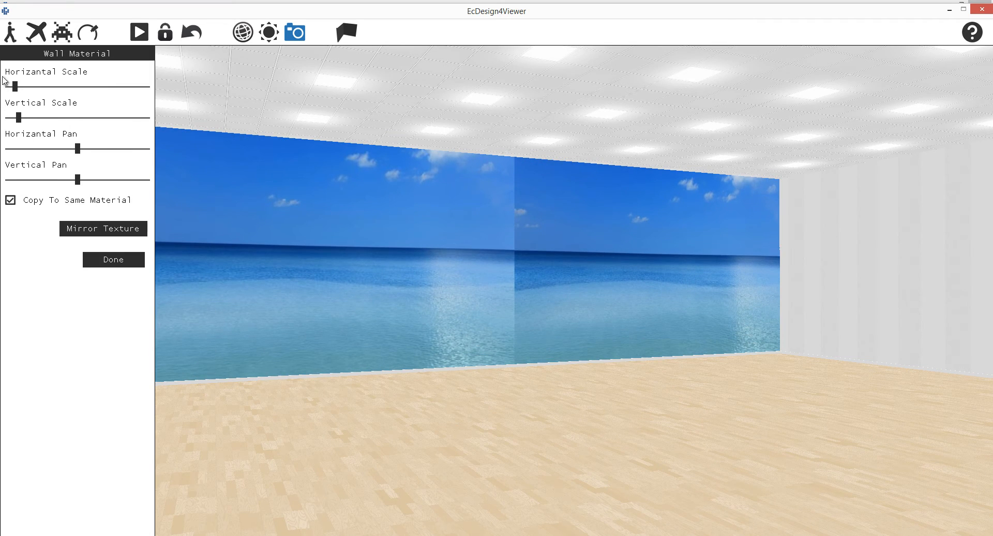
{"action": "left_click_drag", "start_coordinate": [15, 87], "coordinate": [11, 92]}
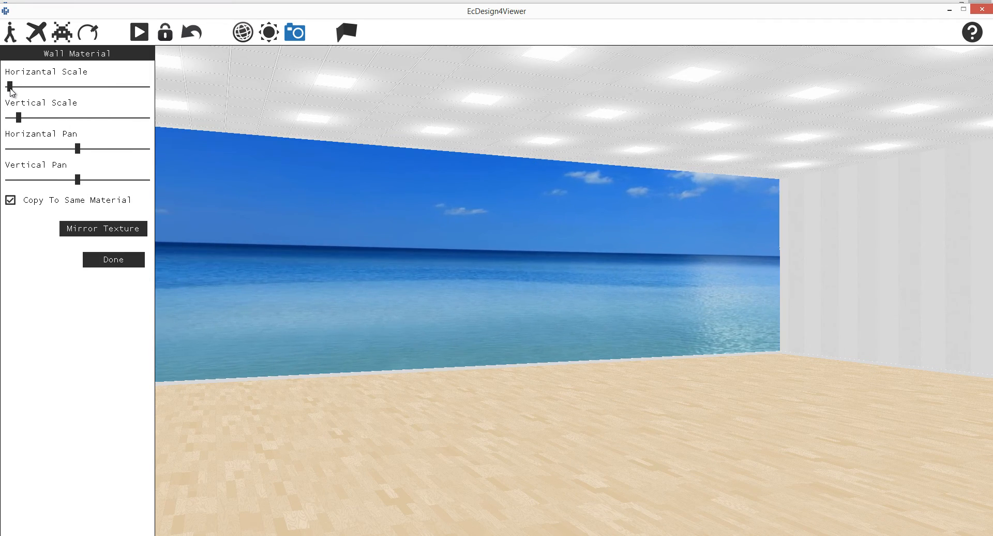
{"action": "left_click", "coordinate": [110, 260]}
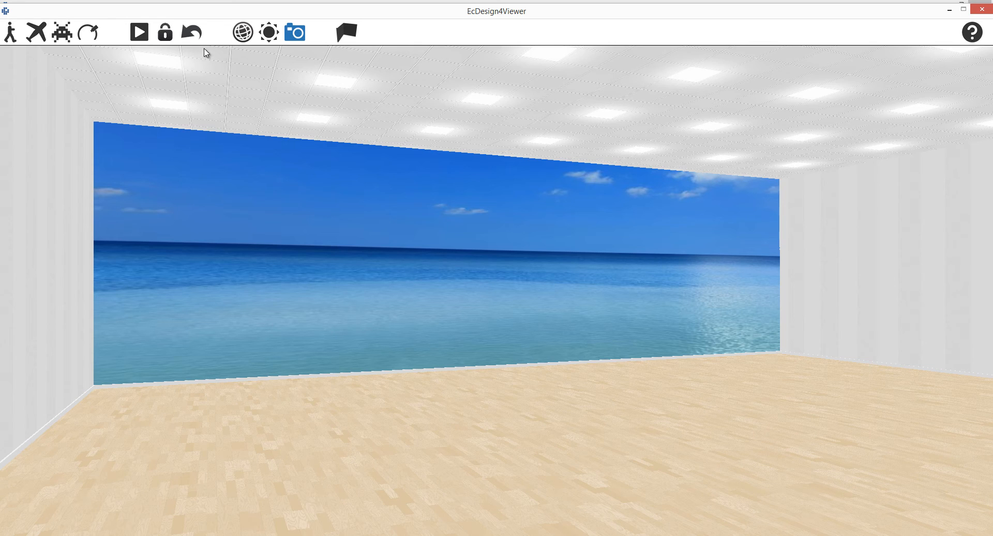
Examine the sea-image wall and both rooms from above in 3D and return to the floor plan.
{"action": "left_click", "coordinate": [89, 32]}
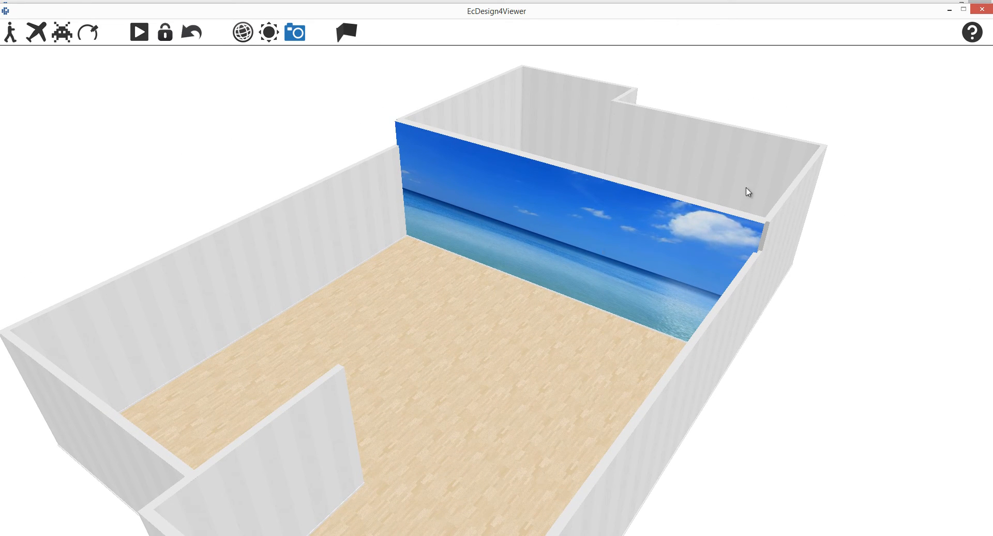
{"action": "left_click", "coordinate": [983, 10]}
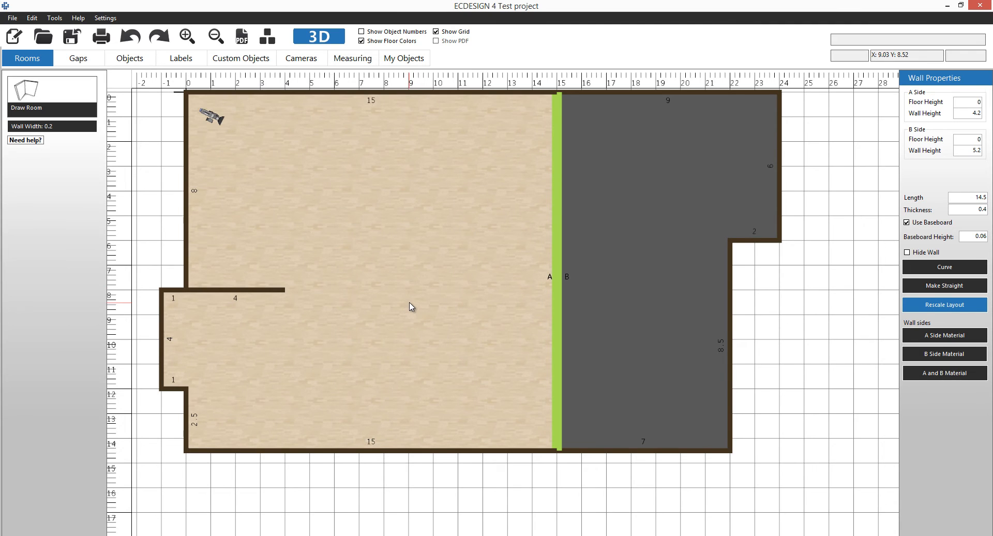
{"action": "middle_click_drag", "start_coordinate": [409, 302], "coordinate": [409, 312]}
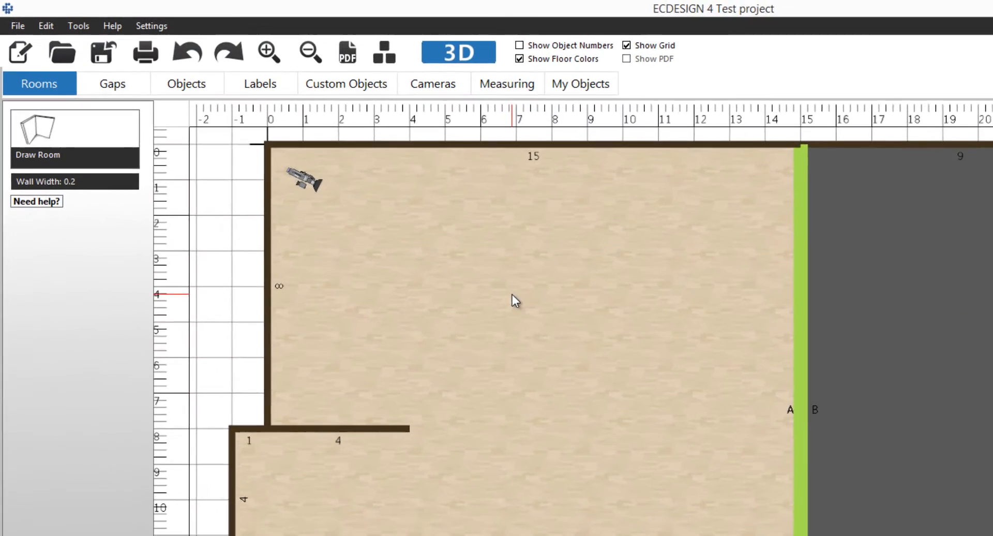
Place a Window 1 (5 glass) in the middle of the larger room's 8 m wall.
{"action": "left_click", "coordinate": [113, 88]}
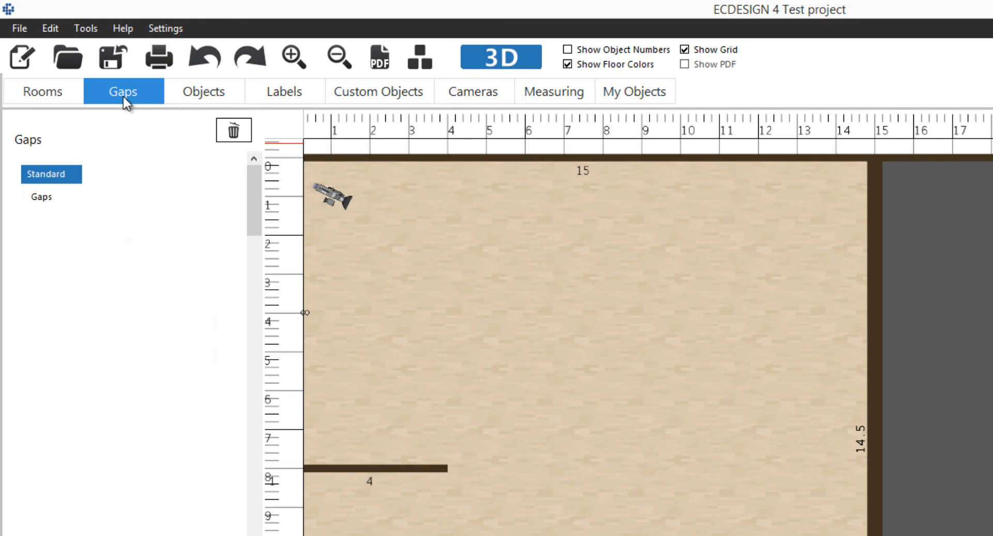
{"action": "left_click", "coordinate": [48, 198]}
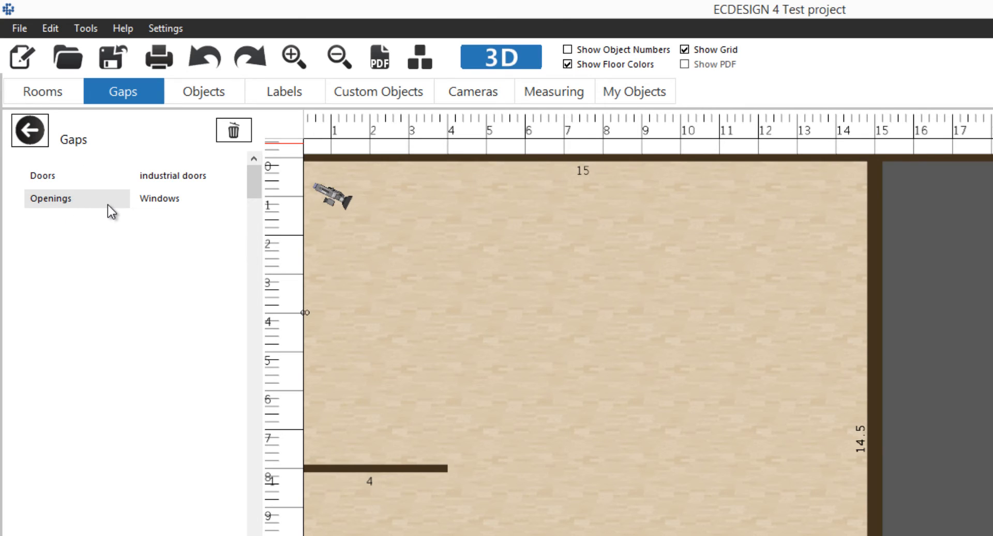
{"action": "left_click", "coordinate": [151, 202]}
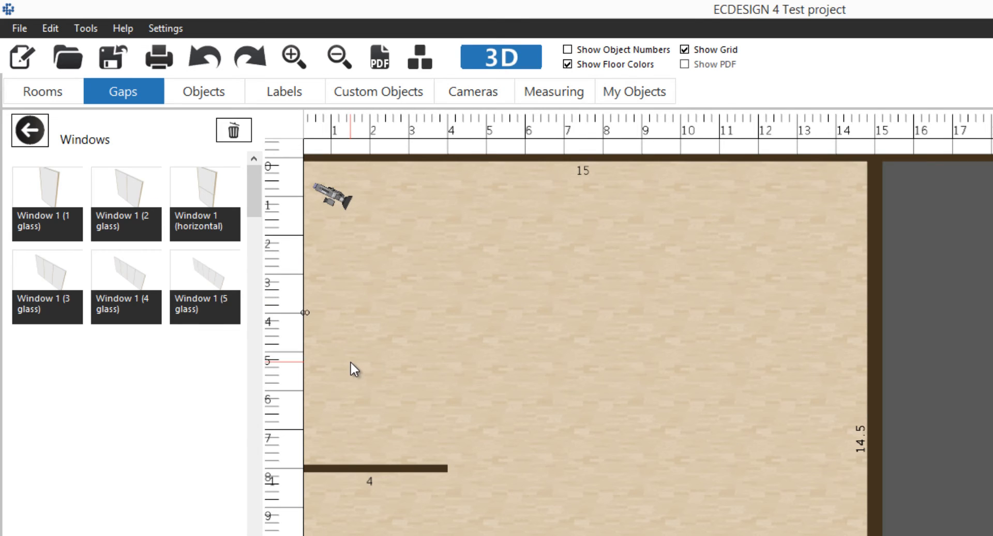
{"action": "left_click_drag", "start_coordinate": [351, 364], "coordinate": [424, 370]}
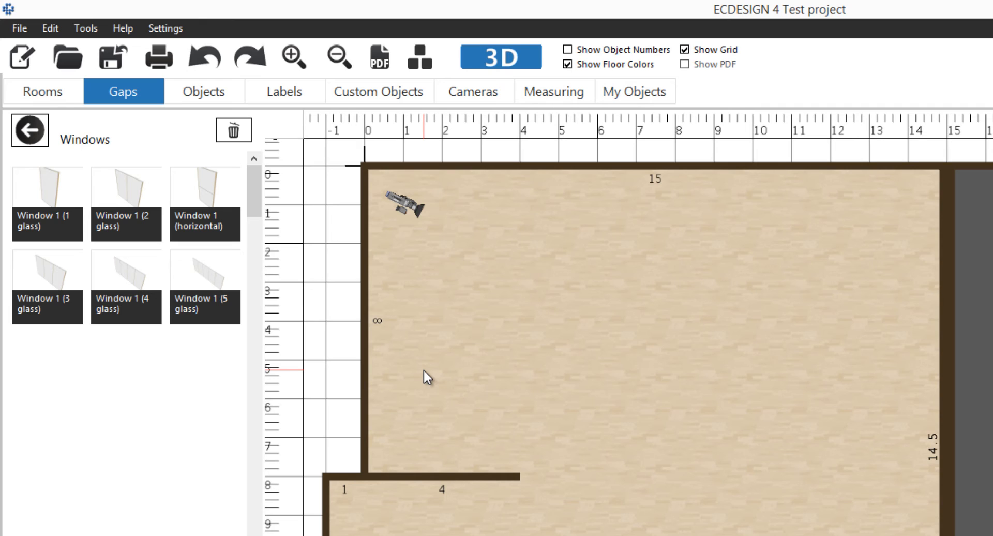
{"action": "left_click", "coordinate": [218, 284]}
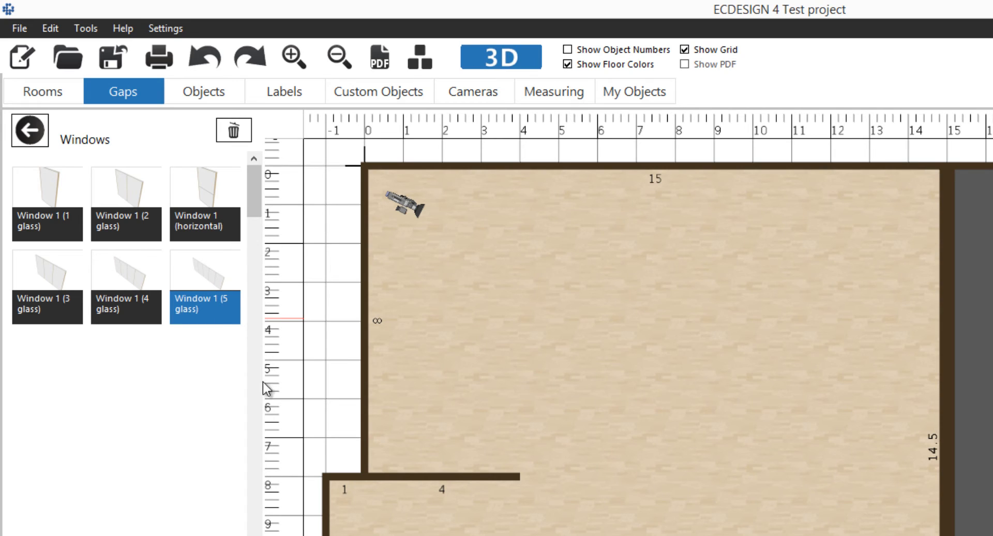
{"action": "left_click", "coordinate": [364, 321]}
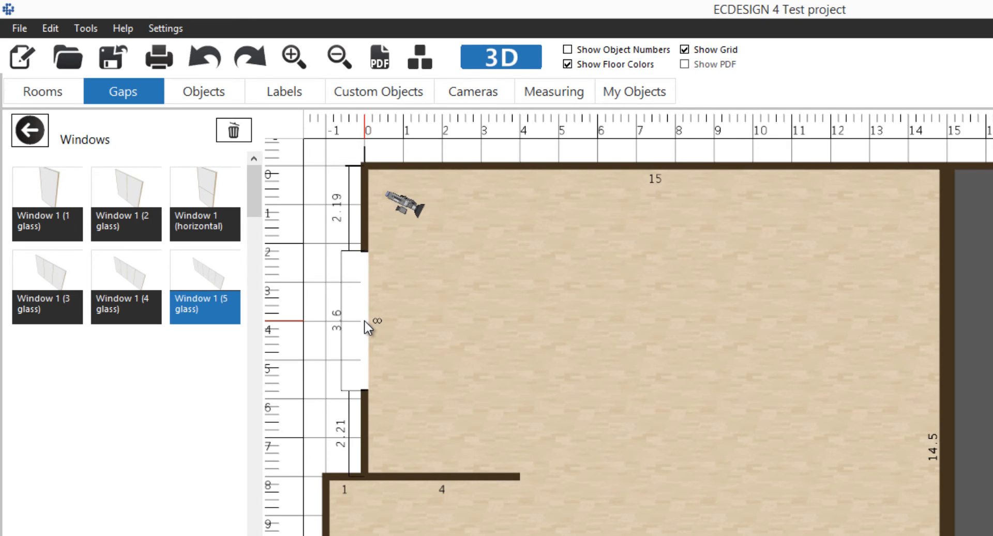
Slide the window along the 8 m wall toward the room's upper corner.
{"action": "left_click_drag", "start_coordinate": [365, 320], "coordinate": [365, 351]}
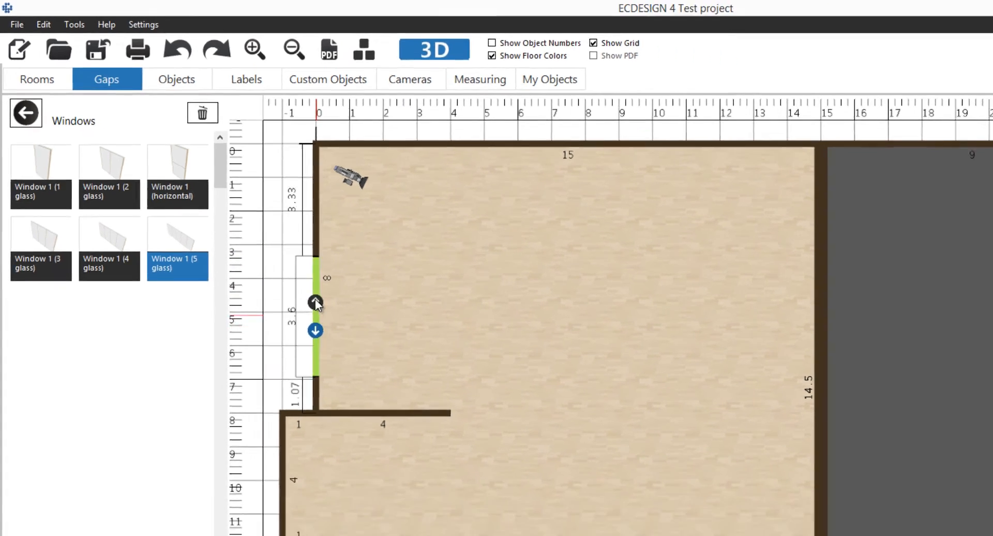
{"action": "left_click_drag", "start_coordinate": [315, 300], "coordinate": [315, 252]}
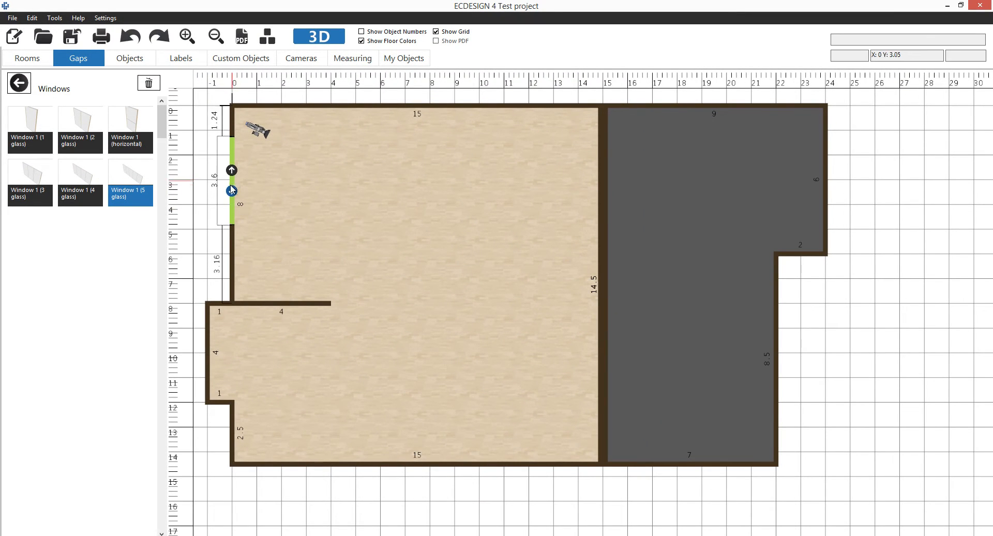
{"action": "left_click_drag", "start_coordinate": [232, 191], "coordinate": [232, 195]}
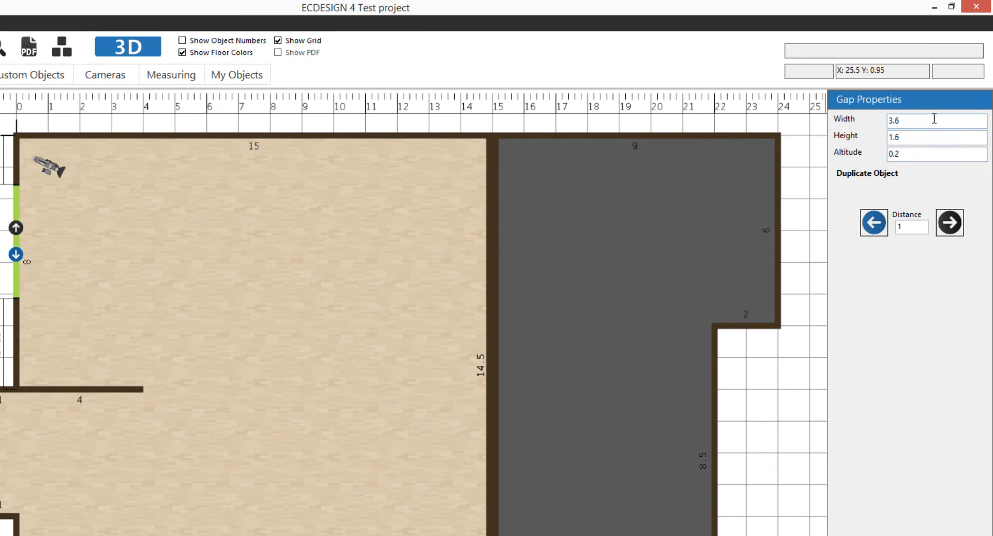
Set the window's width to 7 and height to 3,5, and roughly centre it along the 8 m wall.
{"action": "left_click_drag", "start_coordinate": [934, 119], "coordinate": [873, 126]}
{"action": "type", "text": "7"}
{"action": "left_click", "coordinate": [17, 252]}
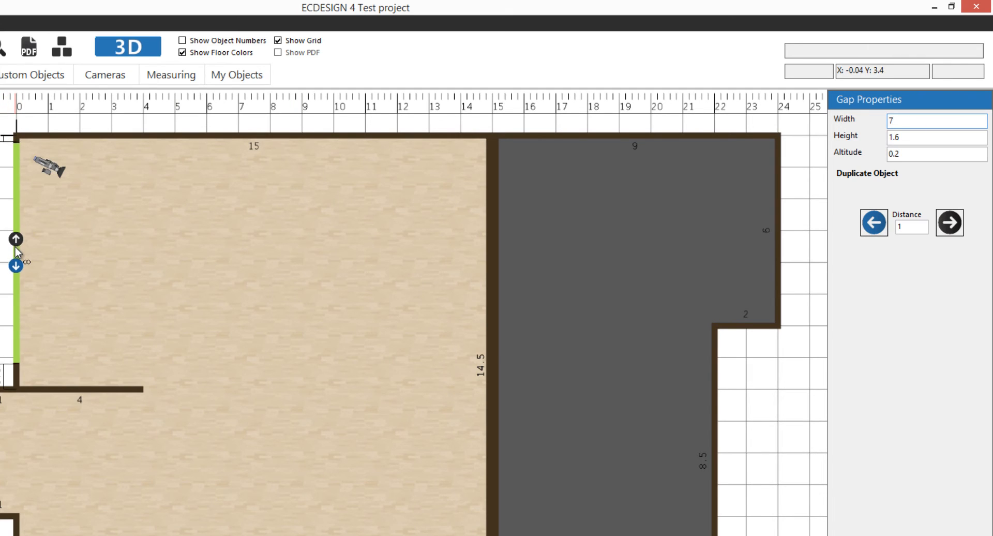
{"action": "left_click_drag", "start_coordinate": [16, 248], "coordinate": [16, 255]}
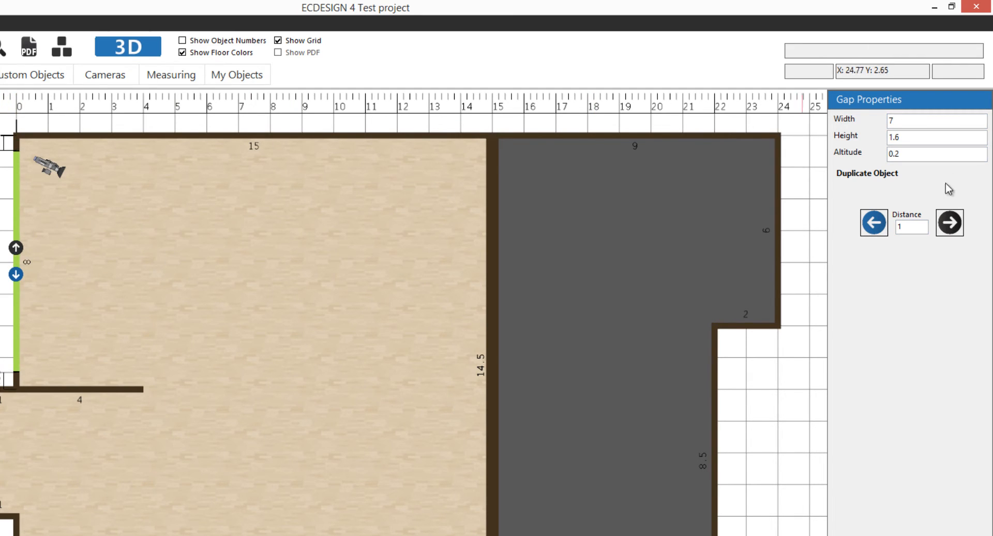
{"action": "left_click", "coordinate": [935, 137]}
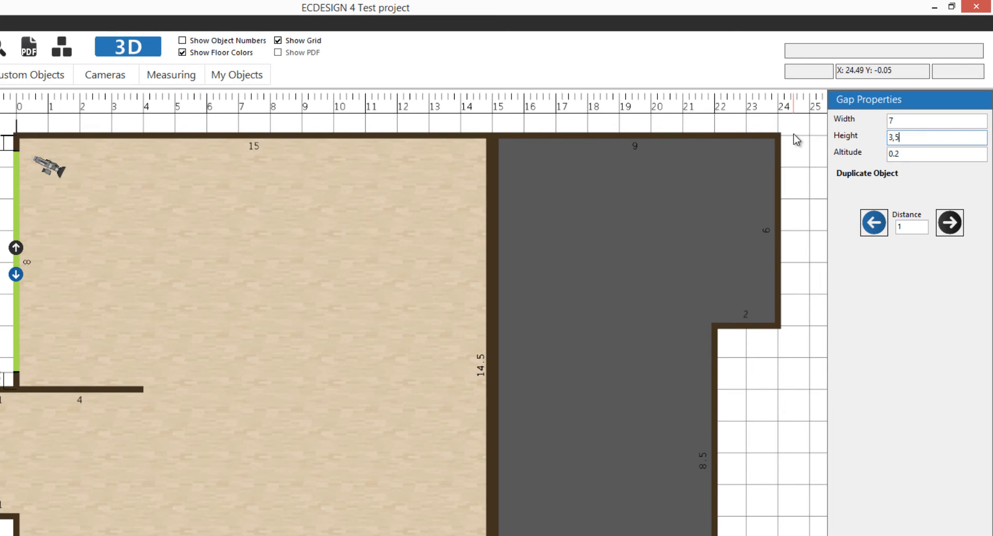
{"action": "left_click", "coordinate": [892, 153]}
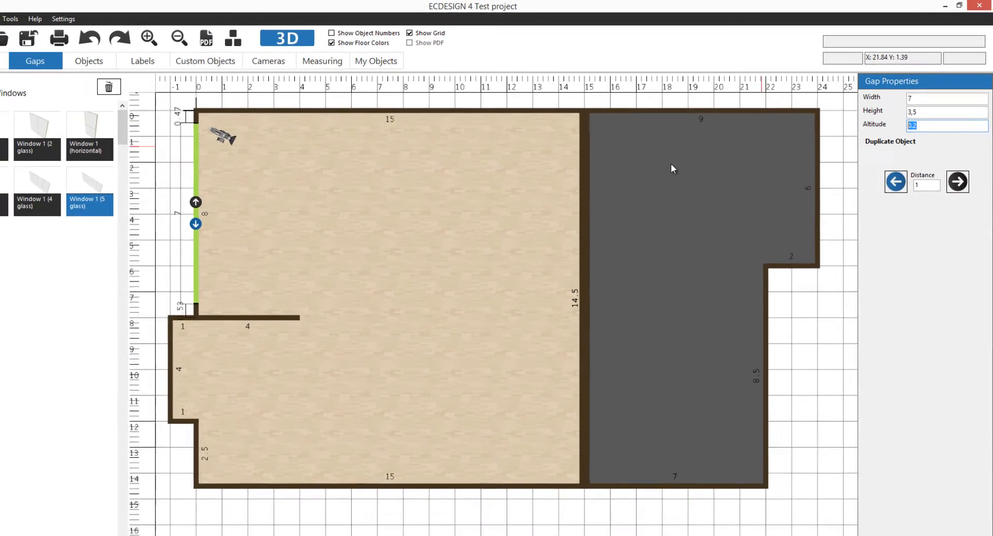
{"action": "middle_click_drag", "start_coordinate": [420, 412], "coordinate": [425, 408]}
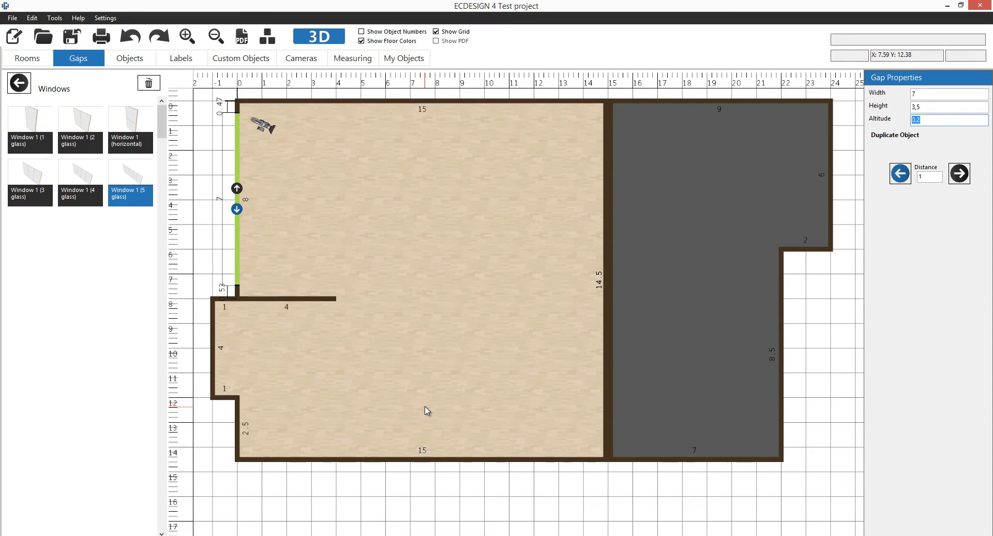
Place a second Window 1 (5 glass) on the larger room's lower 15 m wall and set its width to 4.
{"action": "left_click", "coordinate": [312, 462]}
{"action": "left_click_drag", "start_coordinate": [312, 462], "coordinate": [318, 464]}
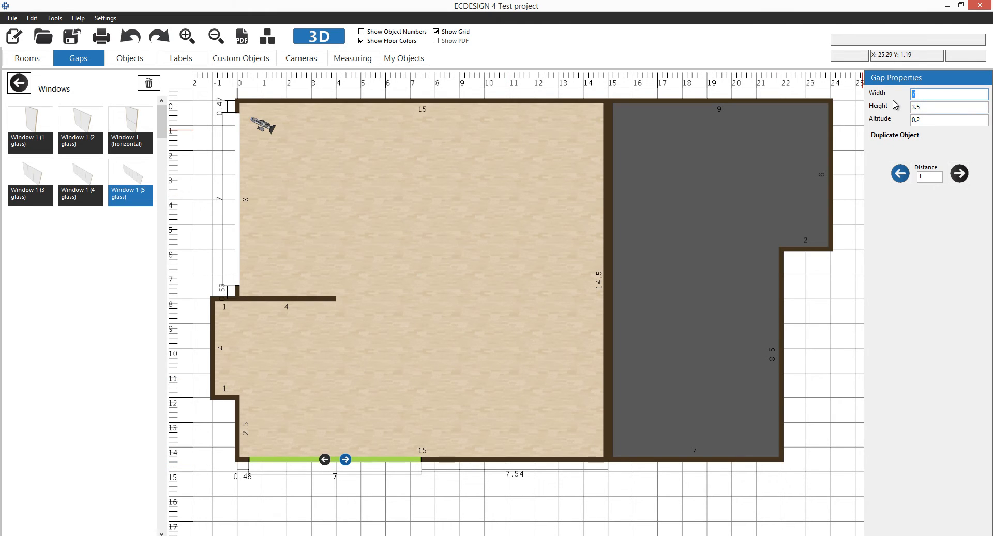
{"action": "type", "text": "3"}
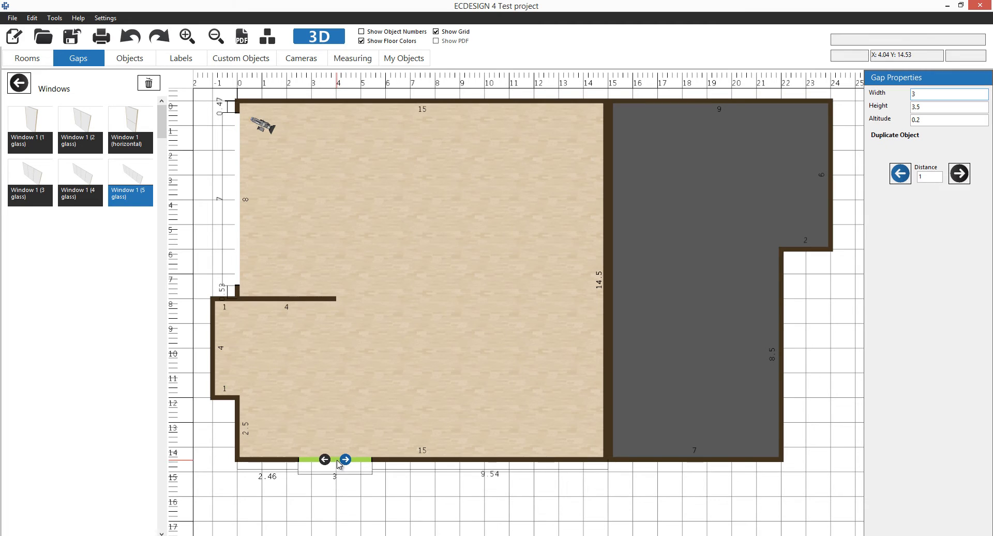
{"action": "double_click", "coordinate": [931, 94]}
{"action": "type", "text": "4"}
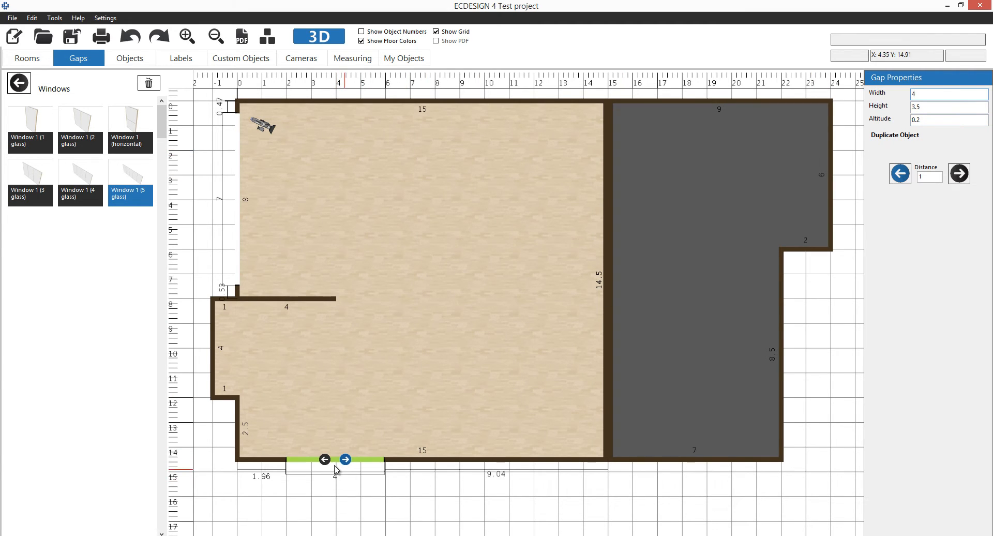
Slide the second window close to the room's lower-left corner and try to duplicate it along the wall at a distance of 0,8.
{"action": "left_click_drag", "start_coordinate": [335, 462], "coordinate": [296, 464]}
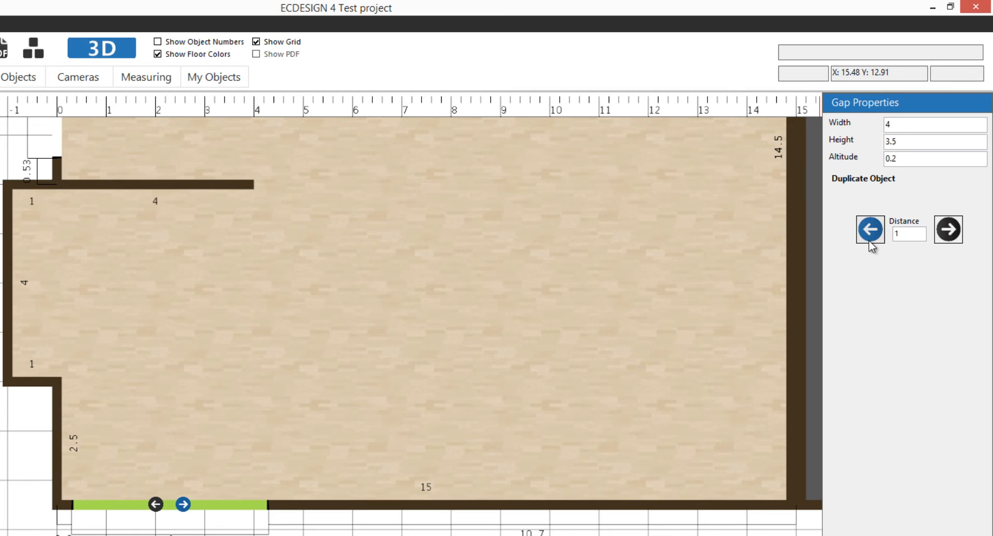
{"action": "double_click", "coordinate": [917, 234]}
{"action": "left_click", "coordinate": [950, 232]}
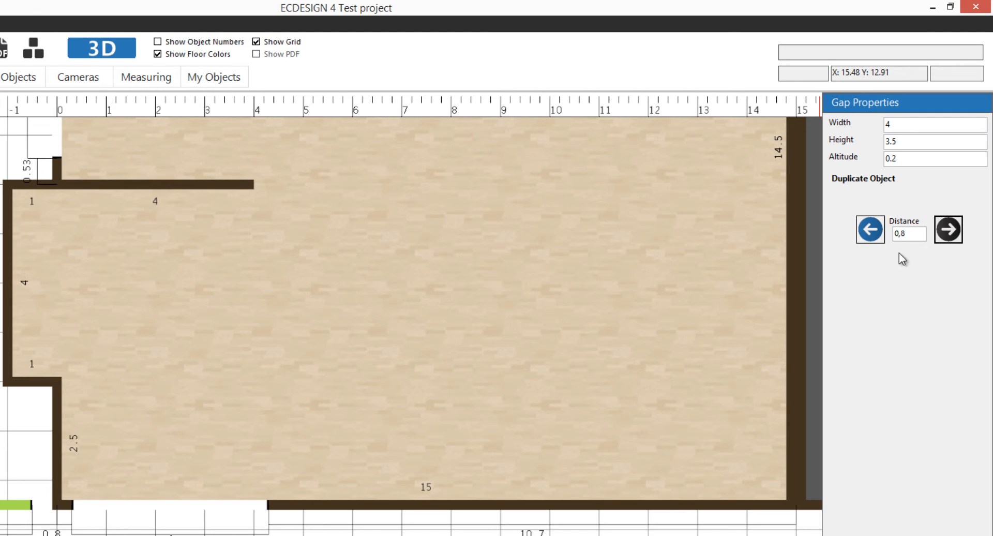
Undo the leftward duplicate, move the window to about 1.96 from the lower-left corner, and duplicate it along the 15 m wall at distance 0,8.
{"action": "key", "text": "ctrl+z"}
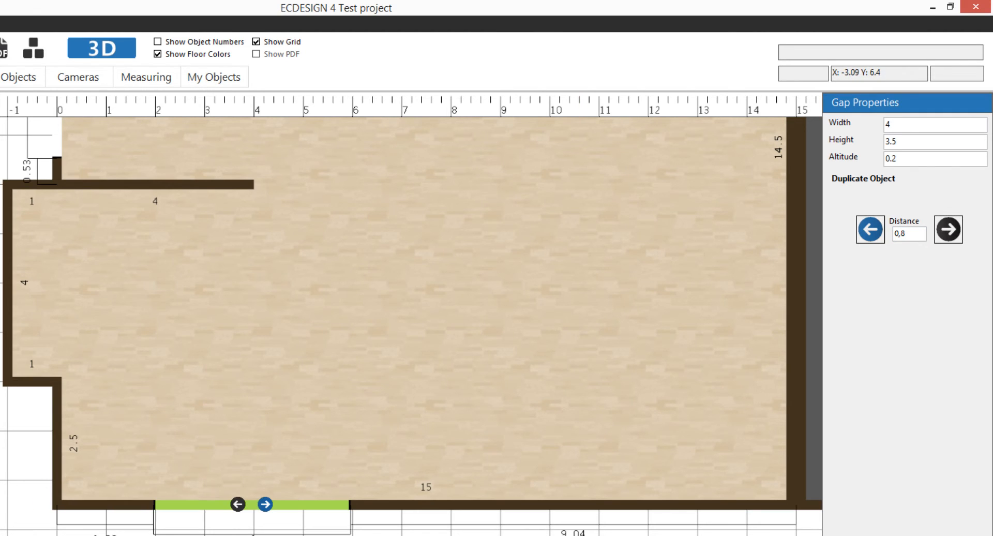
{"action": "left_click", "coordinate": [871, 234]}
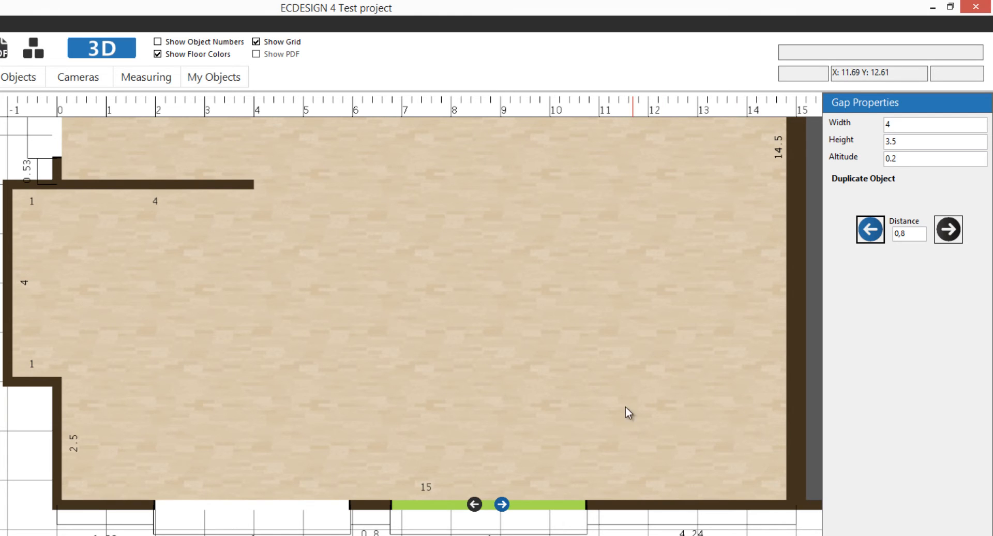
Place a Window 1 (5 glass) on the smaller room's 8.5 m wall and slide it to about 0.43 from the lower corner.
{"action": "scroll", "coordinate": [585, 401], "scroll_direction": "up", "scroll_amount": 1}
{"action": "middle_click_drag", "start_coordinate": [580, 398], "coordinate": [575, 461]}
{"action": "scroll", "coordinate": [575, 461], "scroll_direction": "down", "scroll_amount": 3}
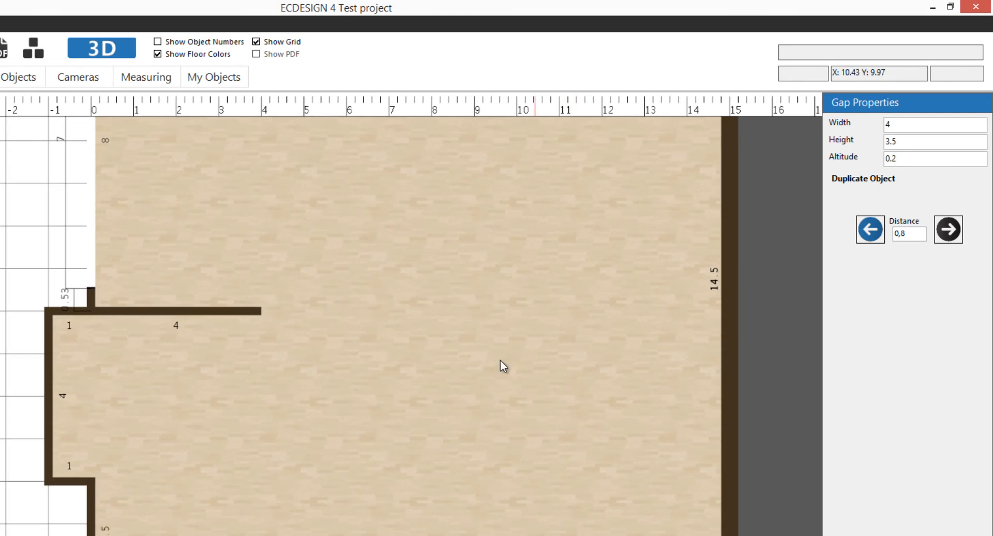
{"action": "middle_click_drag", "start_coordinate": [501, 360], "coordinate": [461, 430]}
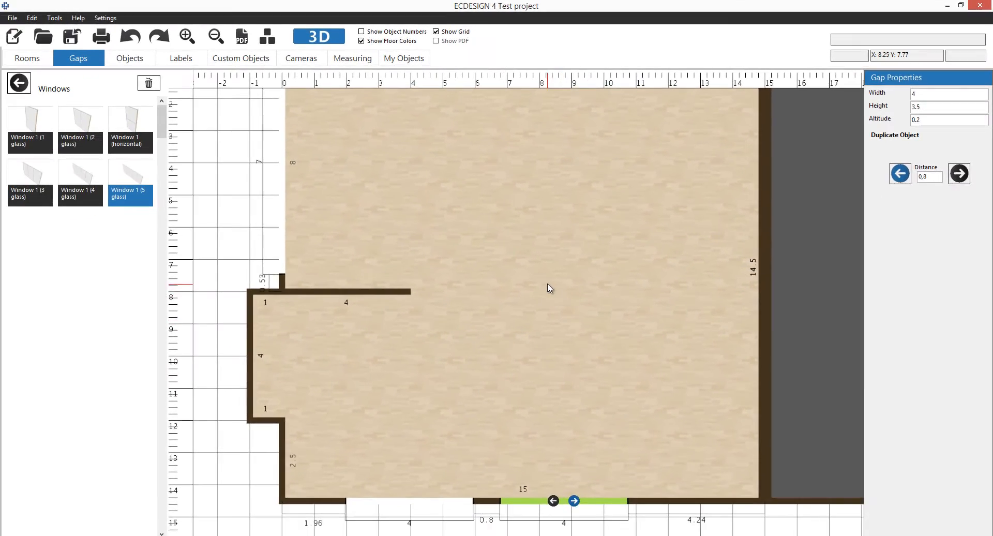
{"action": "middle_click_drag", "start_coordinate": [407, 381], "coordinate": [182, 413]}
{"action": "middle_click_drag", "start_coordinate": [477, 294], "coordinate": [393, 289]}
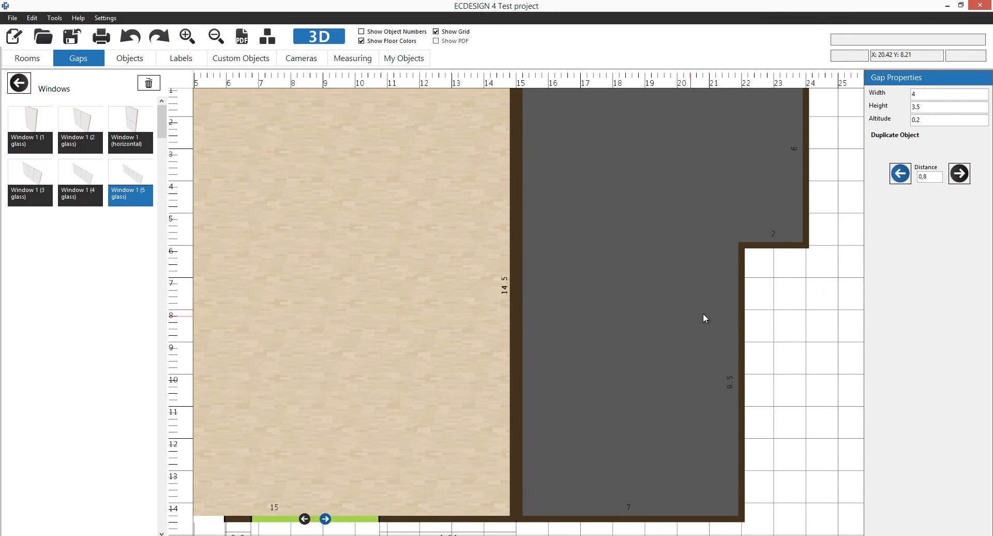
{"action": "left_click", "coordinate": [741, 314]}
{"action": "left_click_drag", "start_coordinate": [742, 314], "coordinate": [735, 439]}
Place another Window 1 (5 glass) on the smaller room's lower 7 m wall and set its width to 6.
{"action": "left_click", "coordinate": [646, 520]}
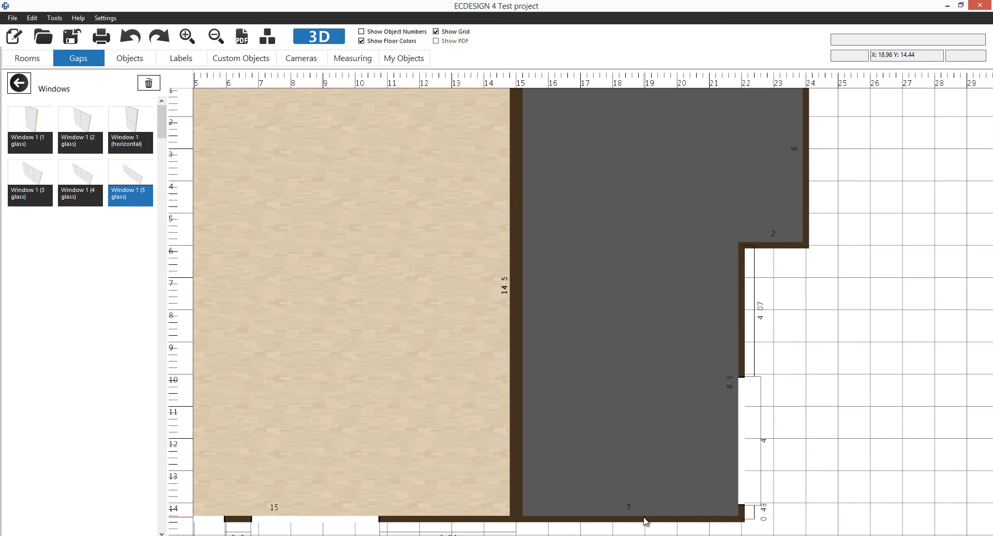
{"action": "left_click", "coordinate": [646, 521]}
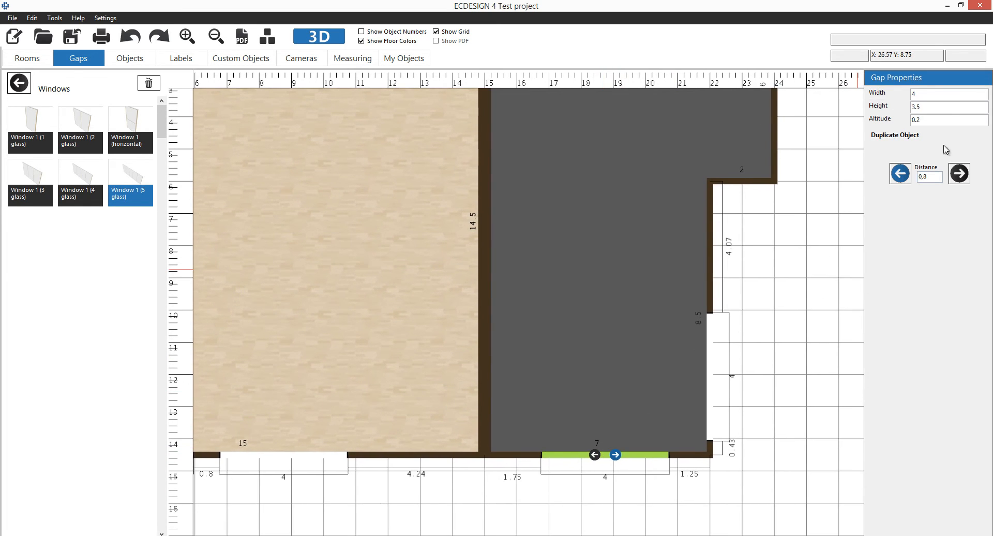
{"action": "type", "text": "6"}
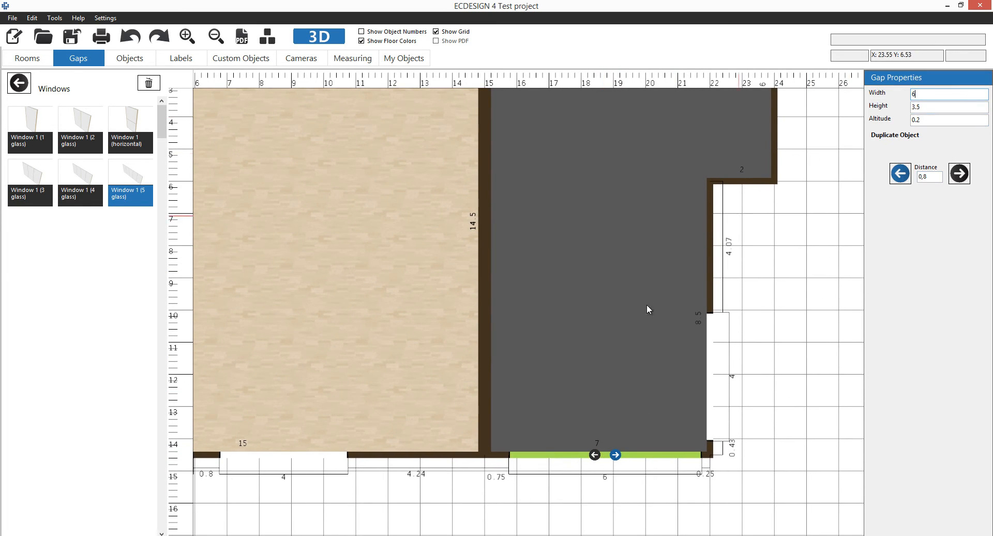
Place a Double door 2 glass near the middle of the larger room's 4 m outer alcove wall.
{"action": "scroll", "coordinate": [600, 379], "scroll_direction": "down", "scroll_amount": 2}
{"action": "scroll", "coordinate": [601, 380], "scroll_direction": "down", "scroll_amount": 1}
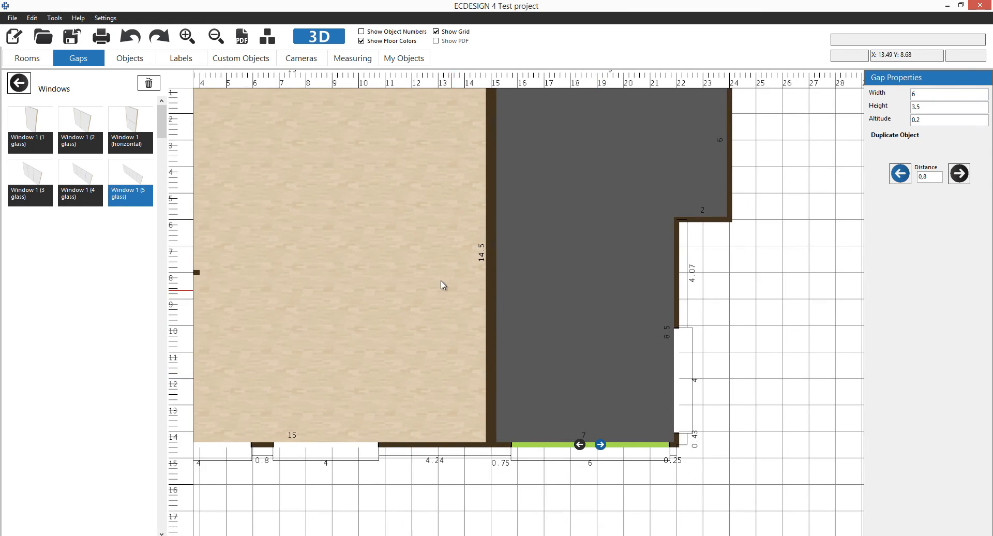
{"action": "middle_click_drag", "start_coordinate": [440, 277], "coordinate": [546, 372]}
{"action": "middle_click_drag", "start_coordinate": [334, 236], "coordinate": [345, 227]}
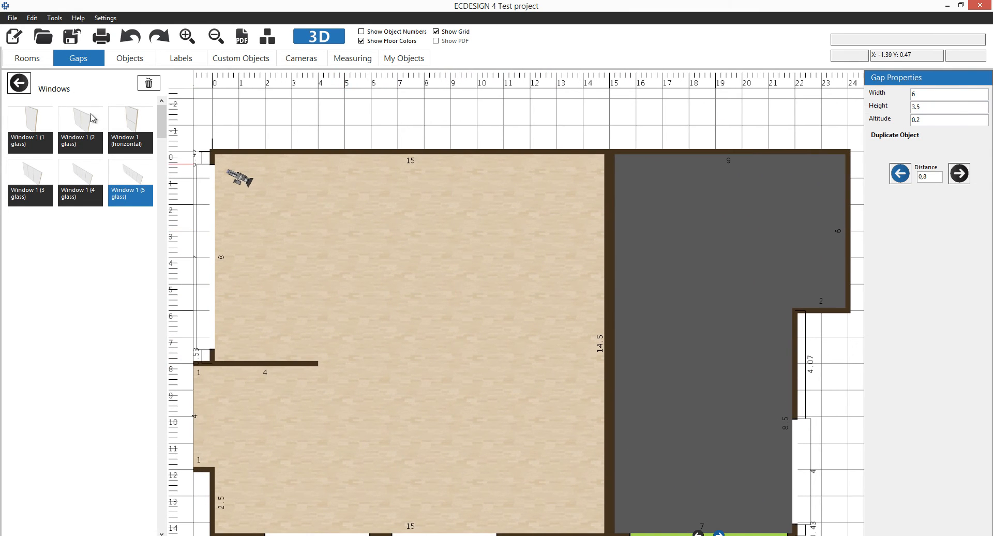
{"action": "left_click", "coordinate": [17, 84]}
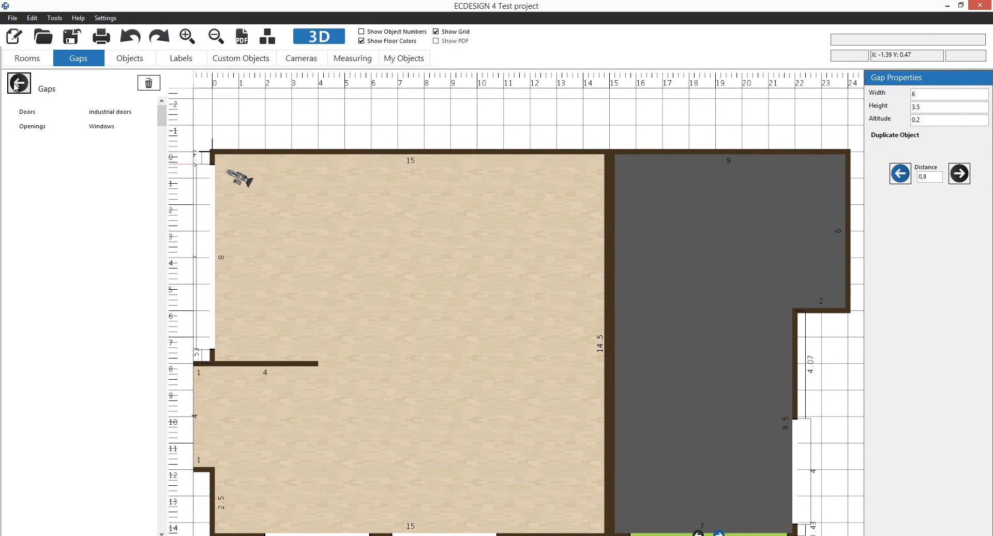
{"action": "left_click", "coordinate": [28, 113]}
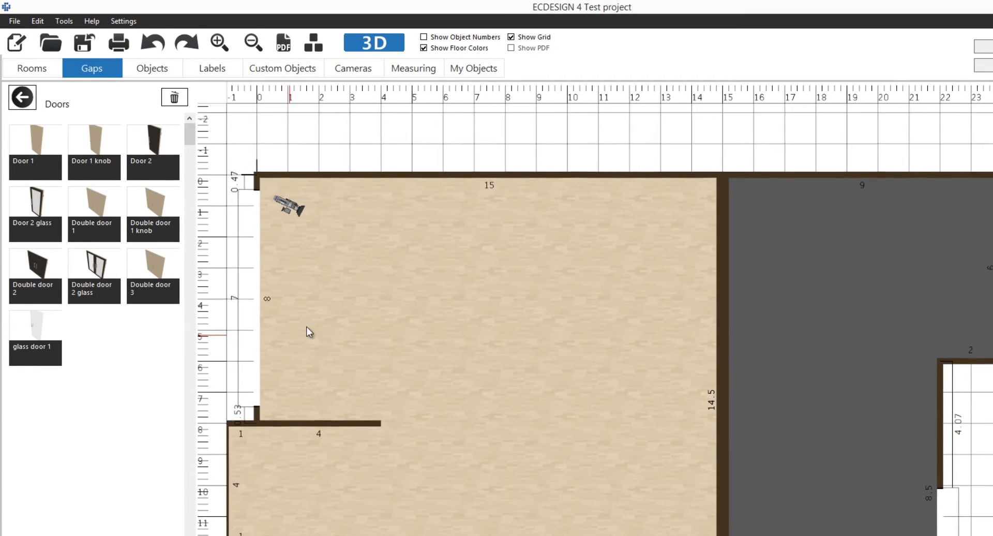
{"action": "middle_click_drag", "start_coordinate": [305, 333], "coordinate": [314, 314]}
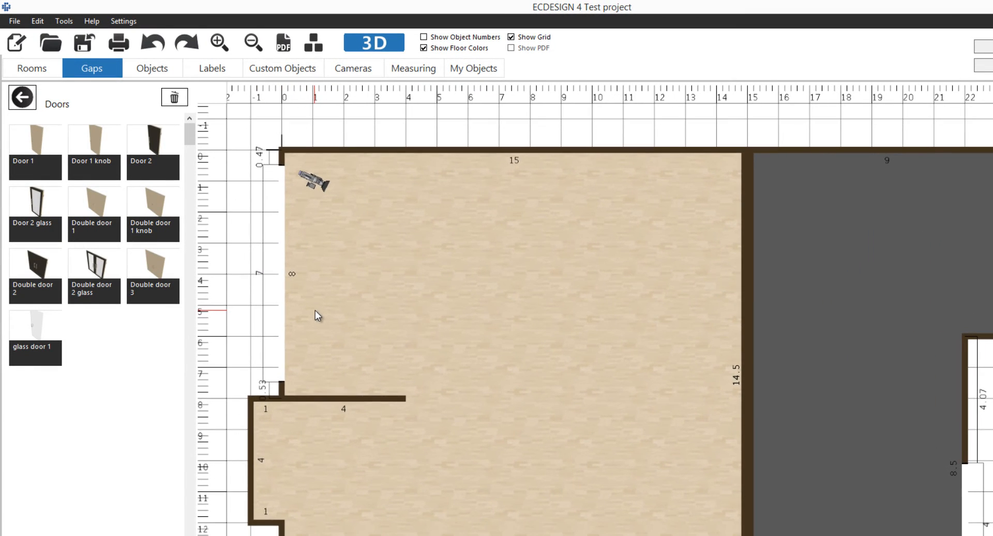
{"action": "left_click", "coordinate": [97, 273]}
{"action": "left_click", "coordinate": [251, 464]}
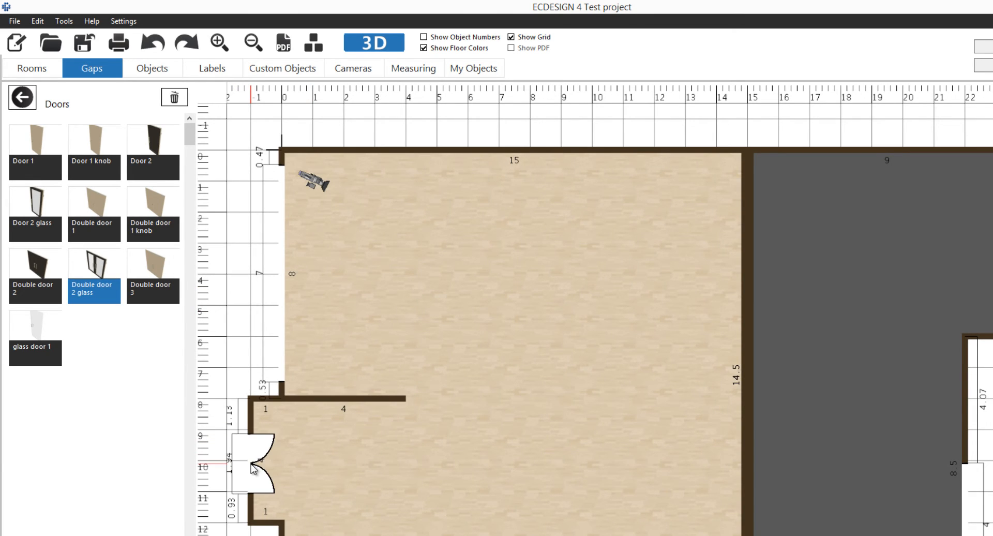
Flip the double door's swing direction back and forth, leaving it opening outward from the room.
{"action": "middle_click_drag", "start_coordinate": [253, 467], "coordinate": [370, 440]}
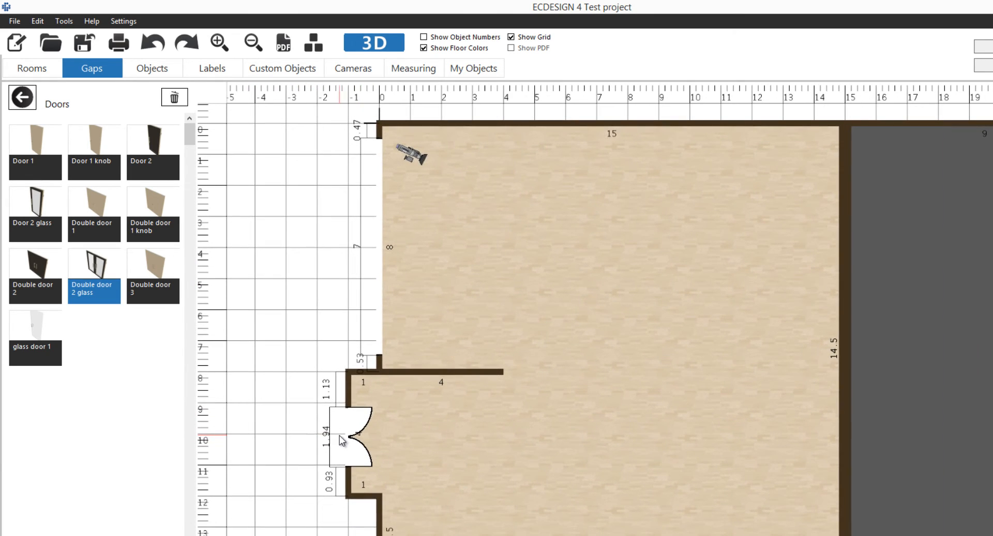
{"action": "left_click", "coordinate": [349, 436]}
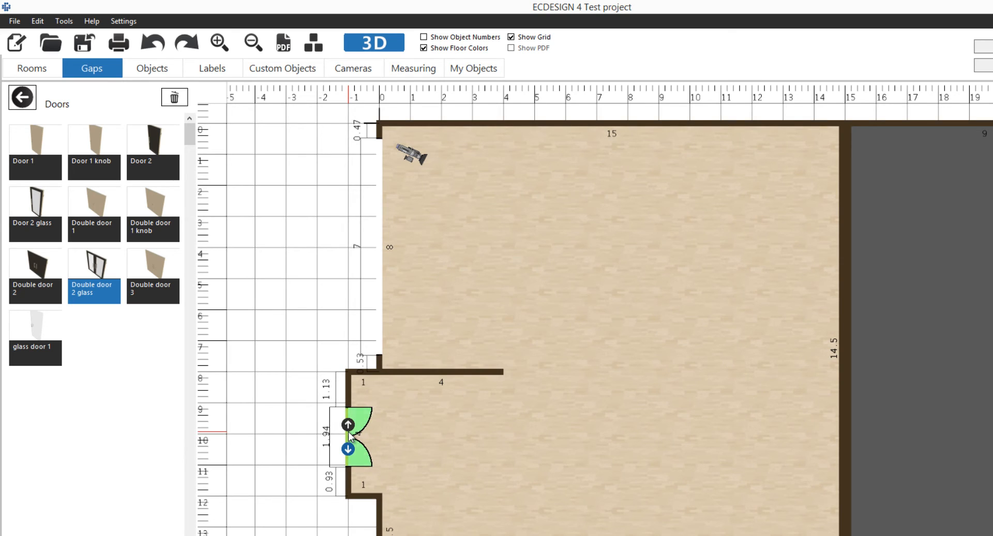
{"action": "left_click", "coordinate": [349, 437]}
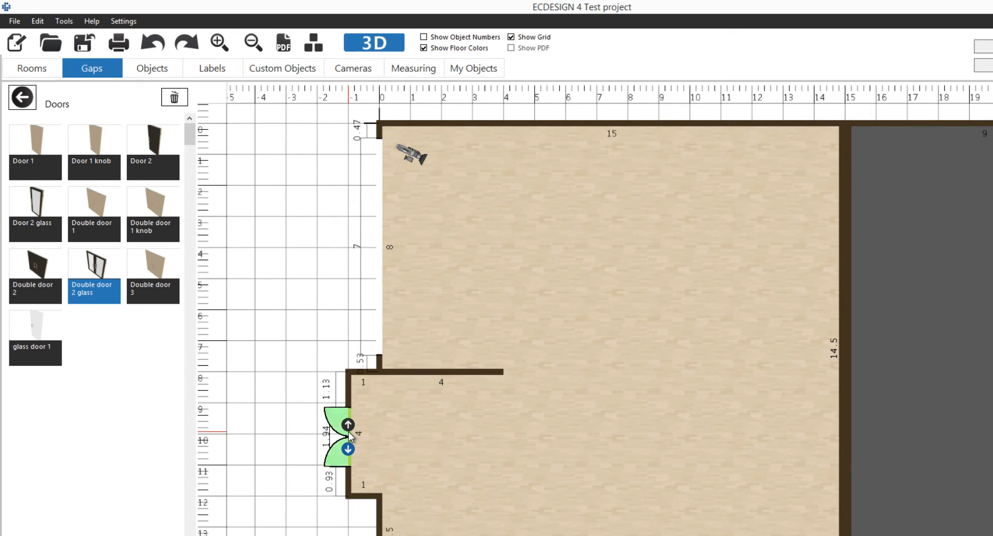
{"action": "left_click", "coordinate": [349, 436]}
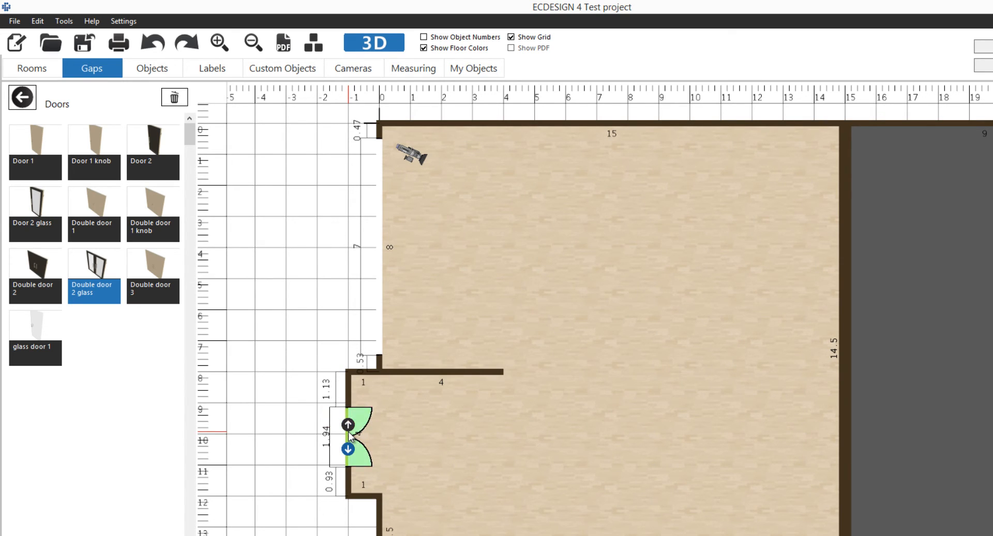
{"action": "left_click", "coordinate": [350, 436]}
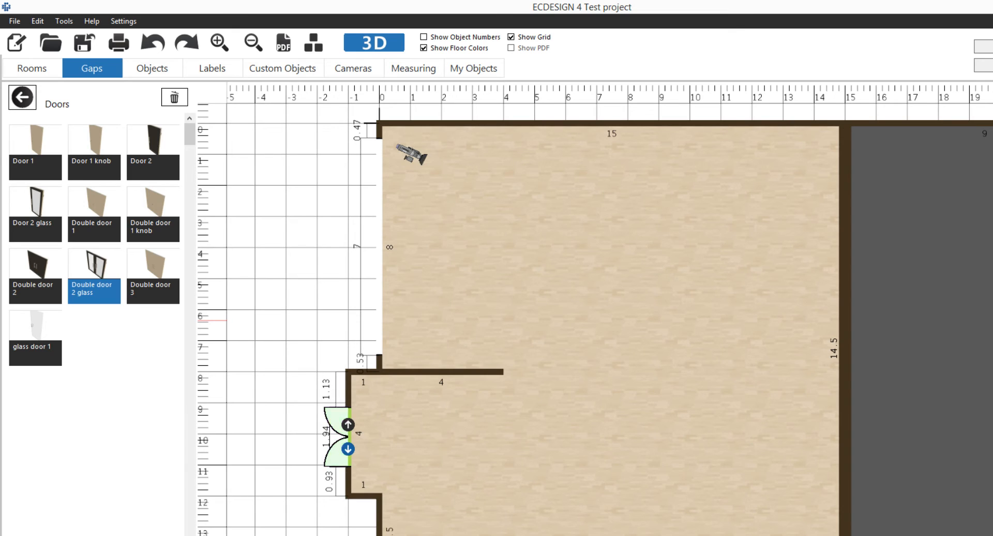
Place a gap from the Openings category on the lower part of the 14.5 m wall dividing the two rooms.
{"action": "left_click", "coordinate": [20, 98]}
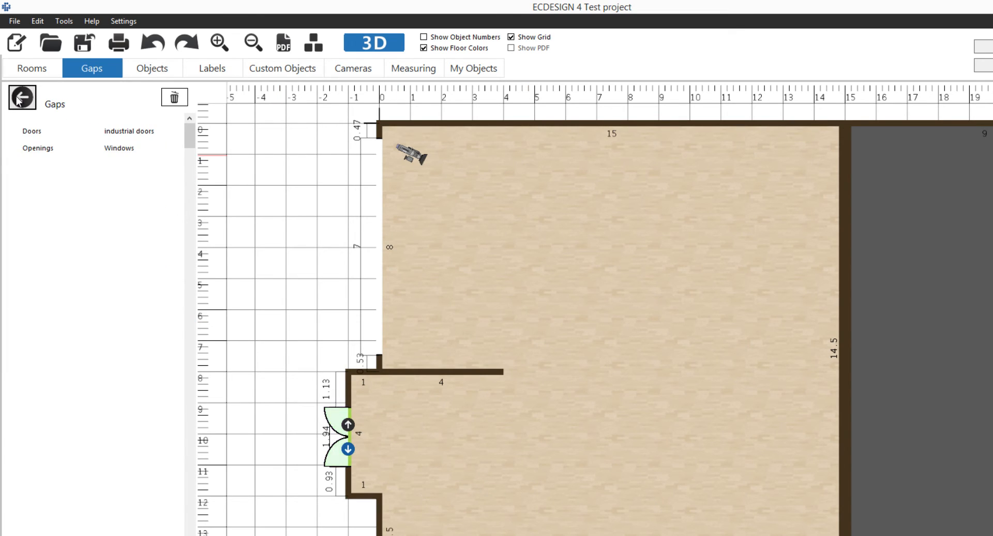
{"action": "left_click", "coordinate": [41, 152]}
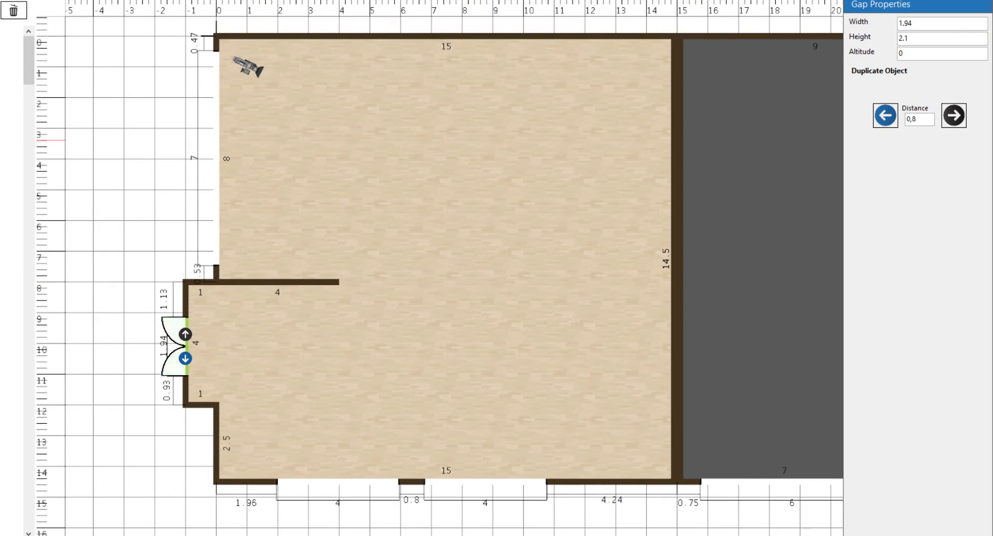
{"action": "middle_click_drag", "start_coordinate": [563, 336], "coordinate": [401, 371]}
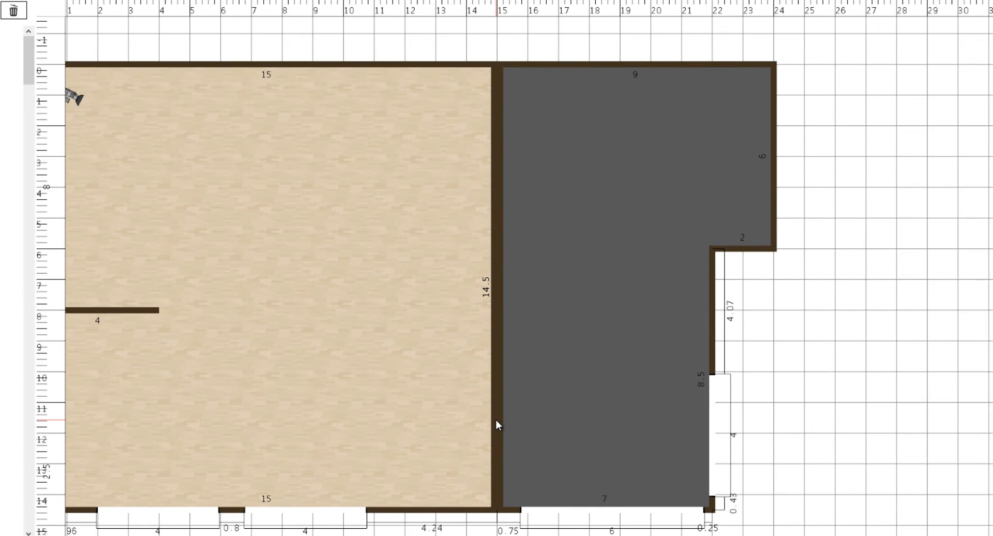
{"action": "left_click", "coordinate": [496, 419]}
{"action": "mouse_move", "coordinate": [498, 424]}
{"action": "left_mouse_down"}
{"action": "mouse_move", "coordinate": [496, 374]}
{"action": "mouse_move", "coordinate": [501, 429]}
{"action": "mouse_move", "coordinate": [499, 409]}
{"action": "left_mouse_up"}
{"action": "left_click", "coordinate": [498, 407]}
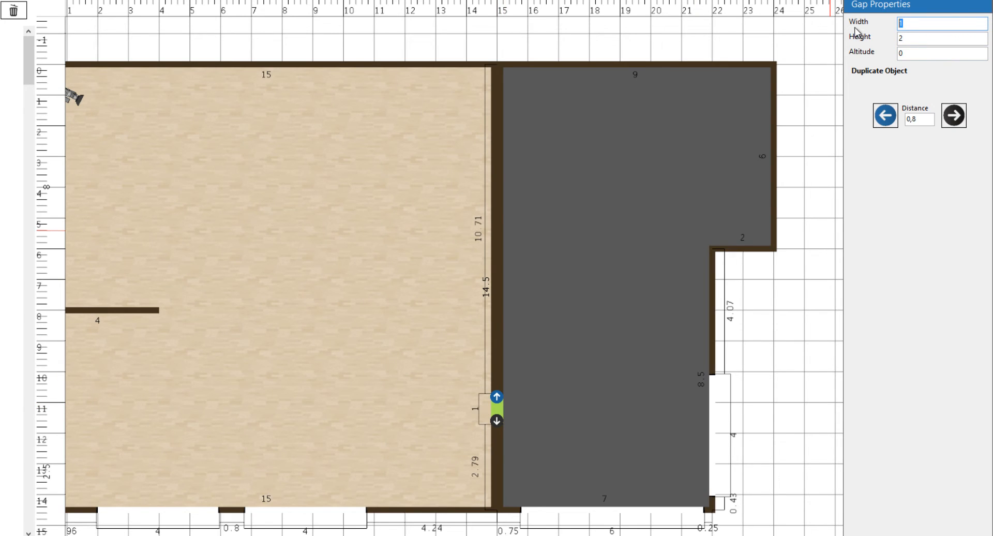
Set the opening's width to 3 and height to 2,7, and slide it down to about 1.2 from the lower wall.
{"action": "type", "text": "2"}
{"action": "key", "text": "Return"}
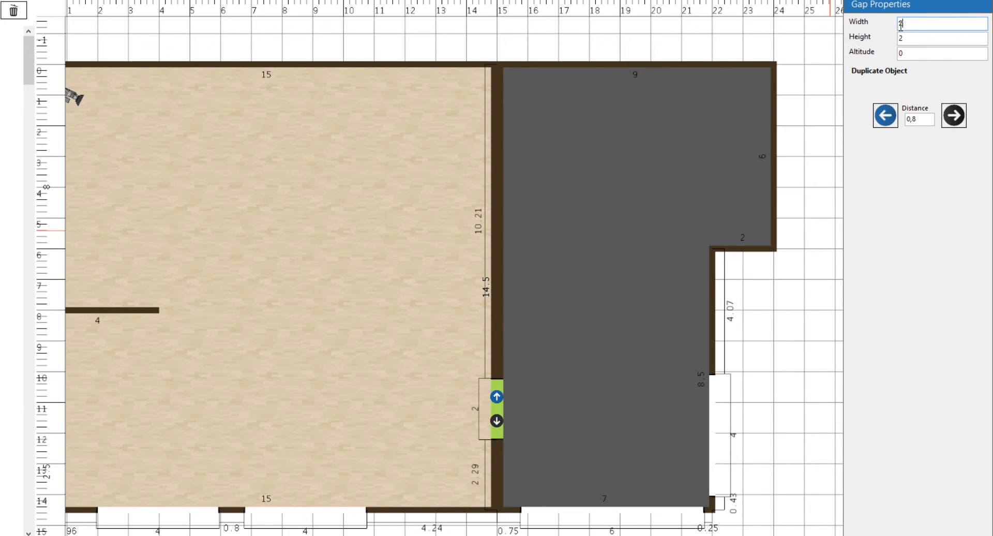
{"action": "type", "text": "3"}
{"action": "key", "text": "Return"}
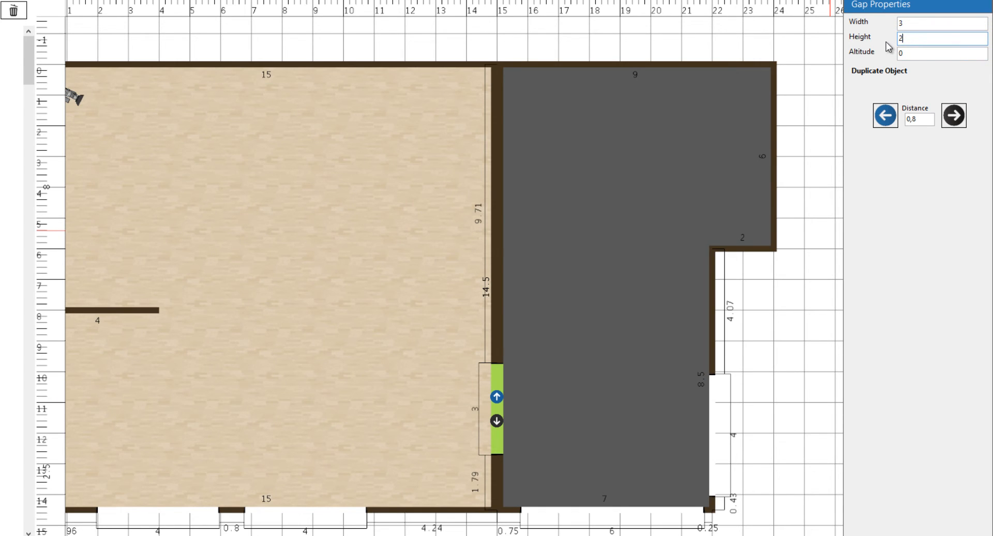
{"action": "type", "text": ",7"}
{"action": "left_click_drag", "start_coordinate": [501, 411], "coordinate": [500, 433]}
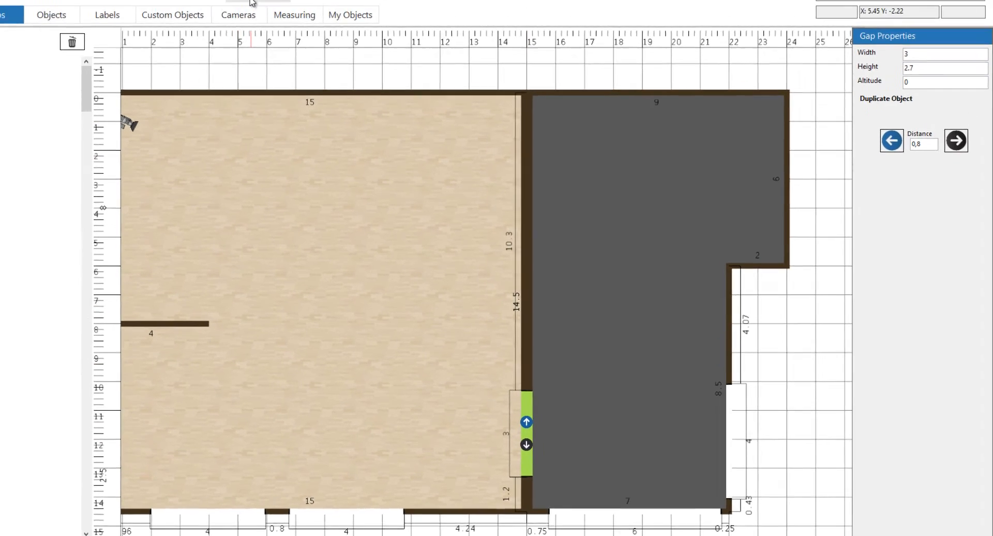
Open the project in 3D and look around the larger room to check its windows and opening.
{"action": "left_click", "coordinate": [240, 0]}
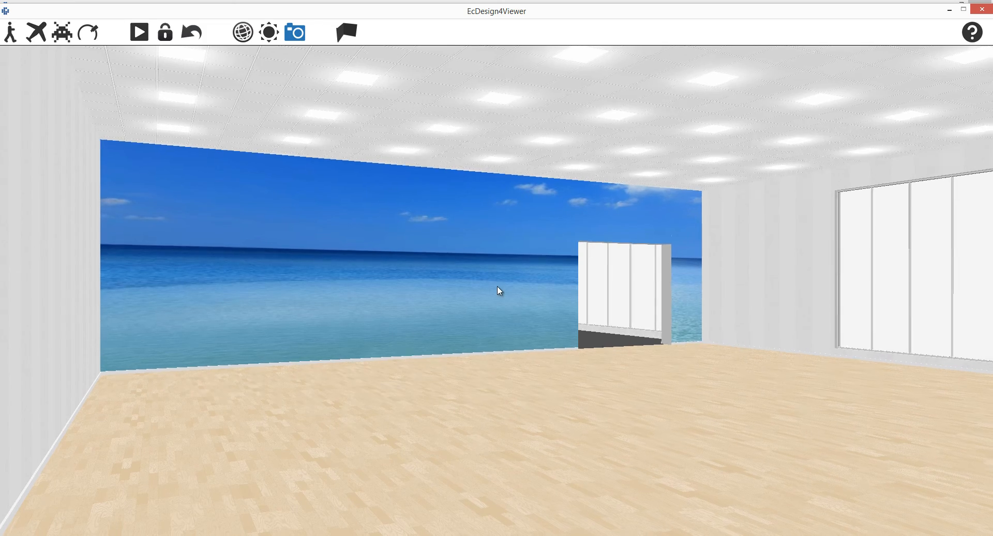
{"action": "left_click_drag", "start_coordinate": [498, 286], "coordinate": [499, 289]}
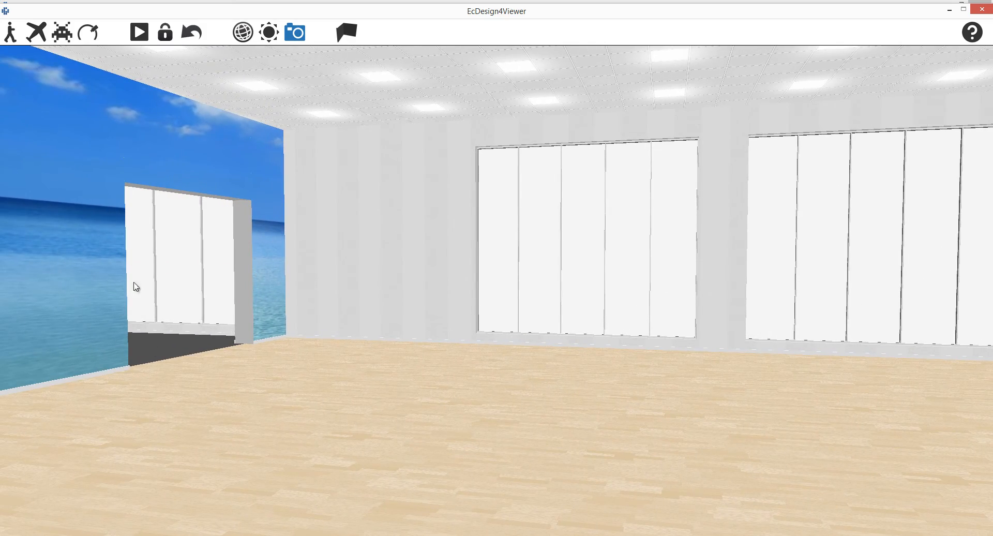
{"action": "left_click_drag", "start_coordinate": [500, 290], "coordinate": [407, 244]}
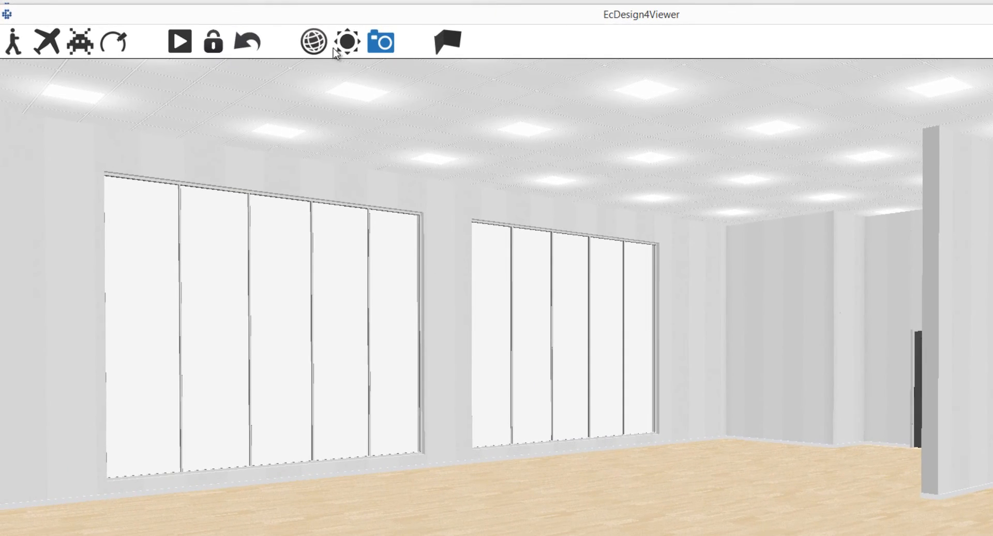
Set the sun direction to about the middle of its range and fine-tune the sun strength at roughly a quarter.
{"action": "left_click", "coordinate": [348, 43]}
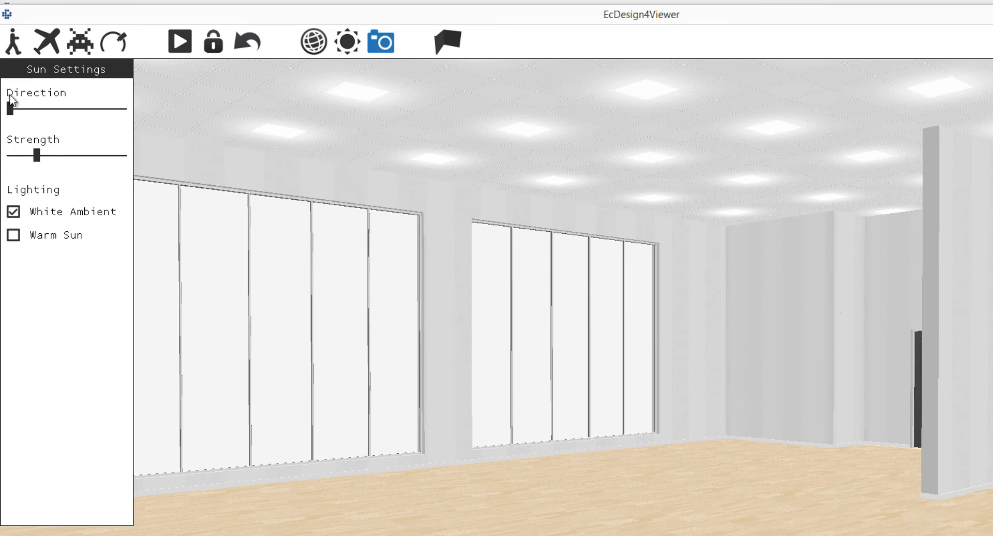
{"action": "left_click_drag", "start_coordinate": [13, 111], "coordinate": [62, 113]}
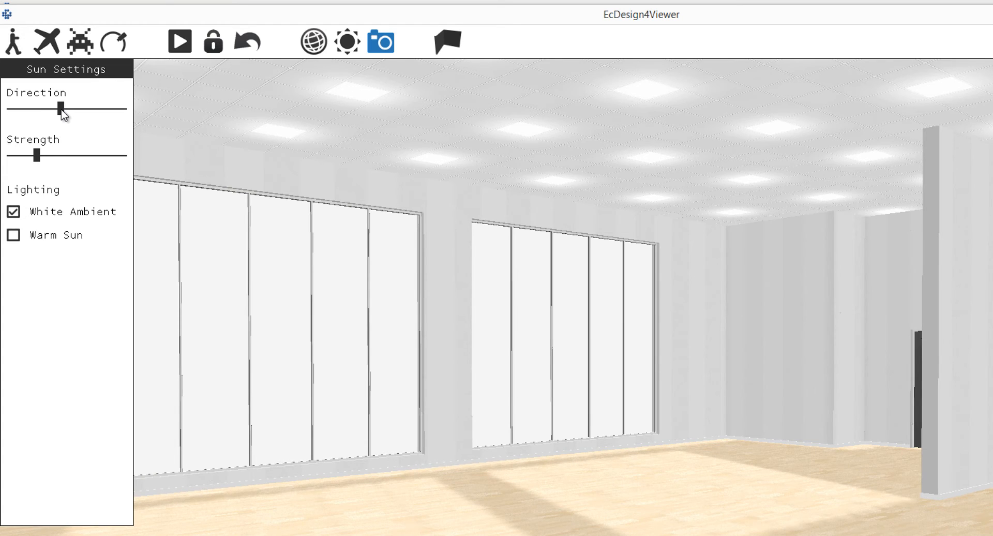
{"action": "mouse_move", "coordinate": [37, 157]}
{"action": "left_mouse_down"}
{"action": "mouse_move", "coordinate": [69, 157]}
{"action": "mouse_move", "coordinate": [25, 157]}
{"action": "mouse_move", "coordinate": [34, 158]}
{"action": "left_mouse_up"}
{"action": "left_click", "coordinate": [350, 44]}
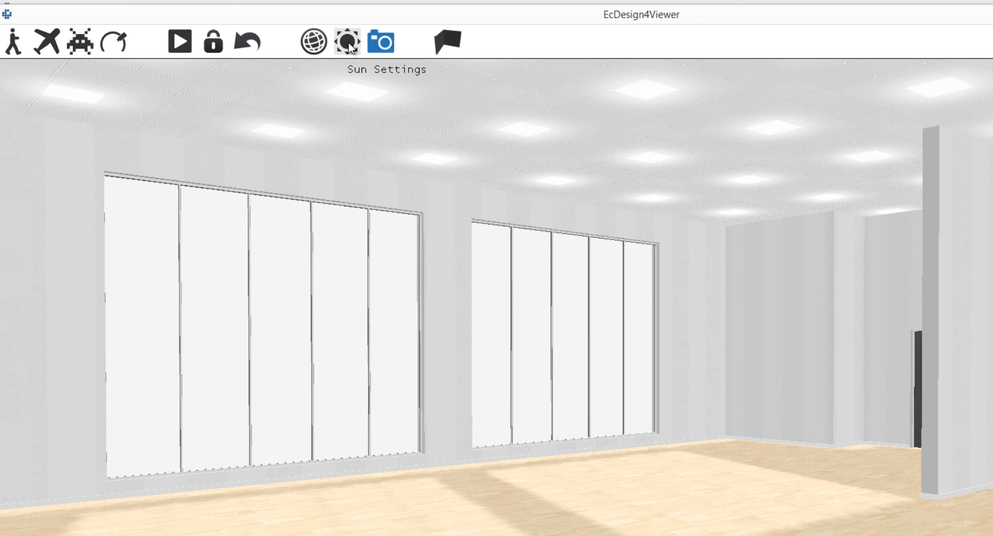
Replace the white exterior with the blurred, light harbour panorama as the view outside the windows.
{"action": "left_click_drag", "start_coordinate": [642, 370], "coordinate": [641, 370]}
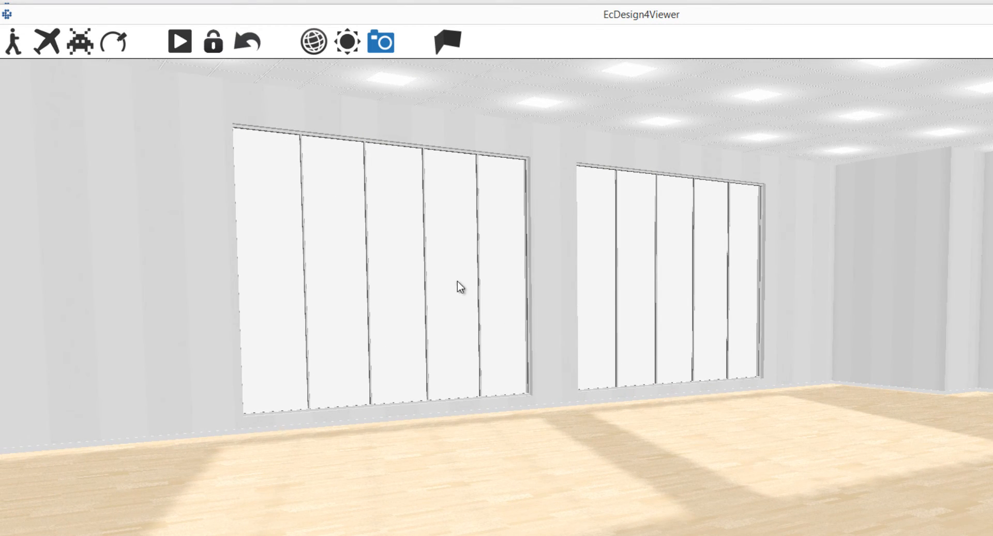
{"action": "left_click", "coordinate": [314, 47]}
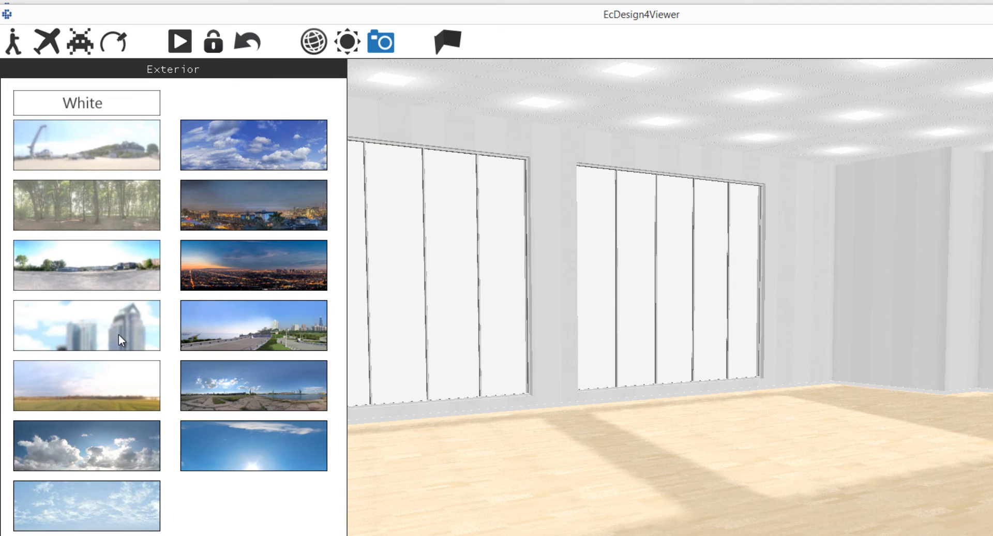
{"action": "left_click", "coordinate": [107, 158]}
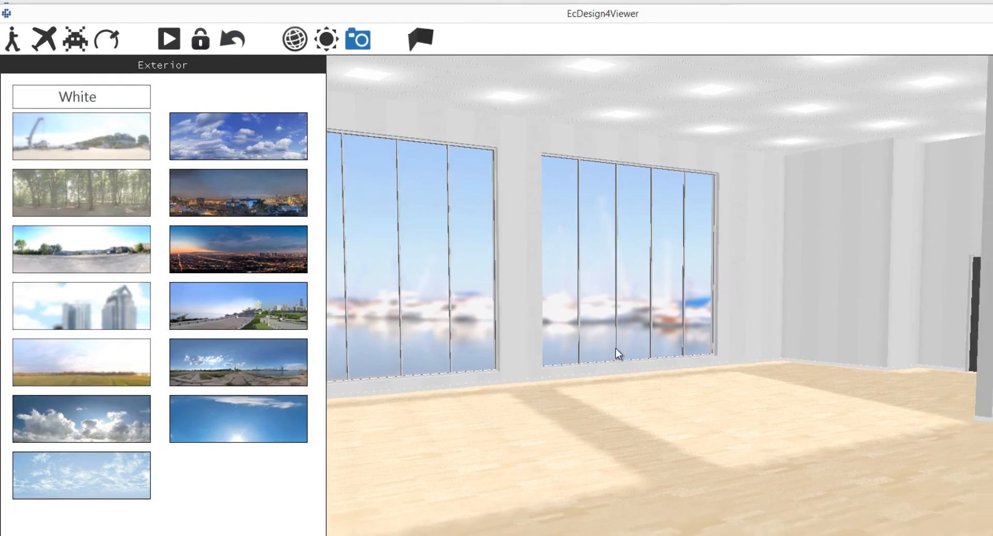
Replace the harbour exterior with the blurred open-square panorama with low buildings and trees, check it through the windows, and leave the 3D view.
{"action": "left_click_drag", "start_coordinate": [656, 371], "coordinate": [638, 370]}
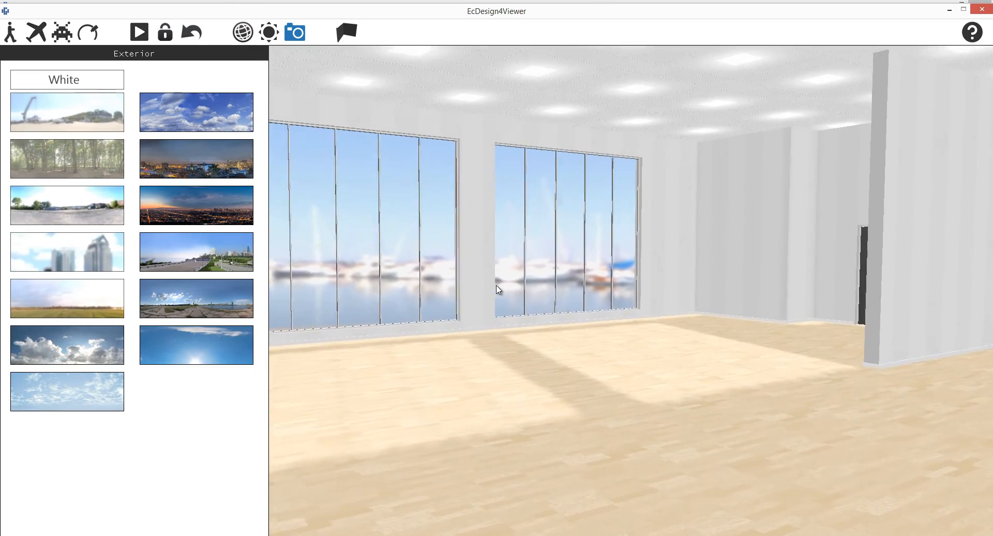
{"action": "left_click", "coordinate": [102, 160]}
{"action": "left_click", "coordinate": [97, 203]}
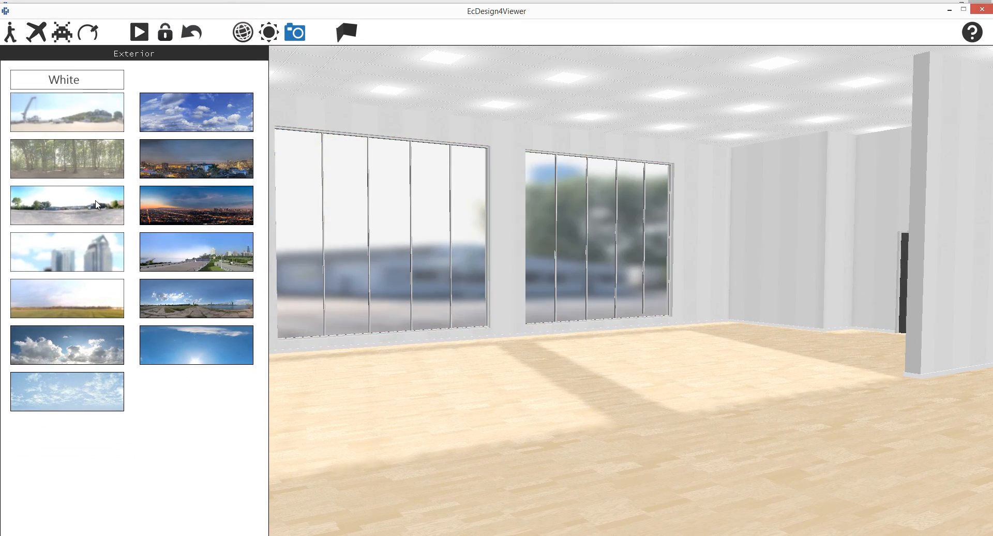
{"action": "left_click", "coordinate": [243, 32]}
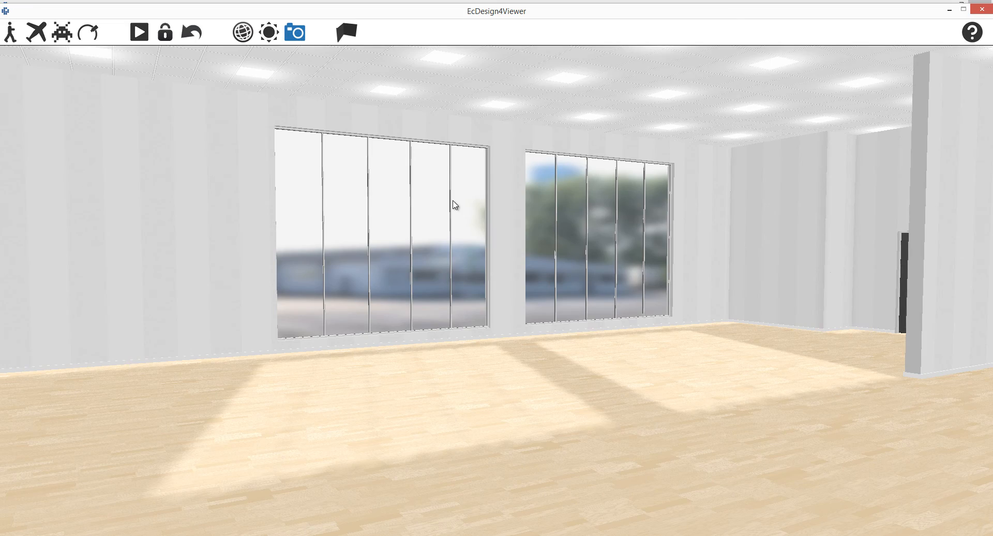
{"action": "mouse_move", "coordinate": [453, 201]}
{"action": "left_mouse_down"}
{"action": "mouse_move", "coordinate": [504, 287]}
{"action": "mouse_move", "coordinate": [492, 290]}
{"action": "mouse_move", "coordinate": [507, 290]}
{"action": "mouse_move", "coordinate": [498, 286]}
{"action": "left_mouse_up"}
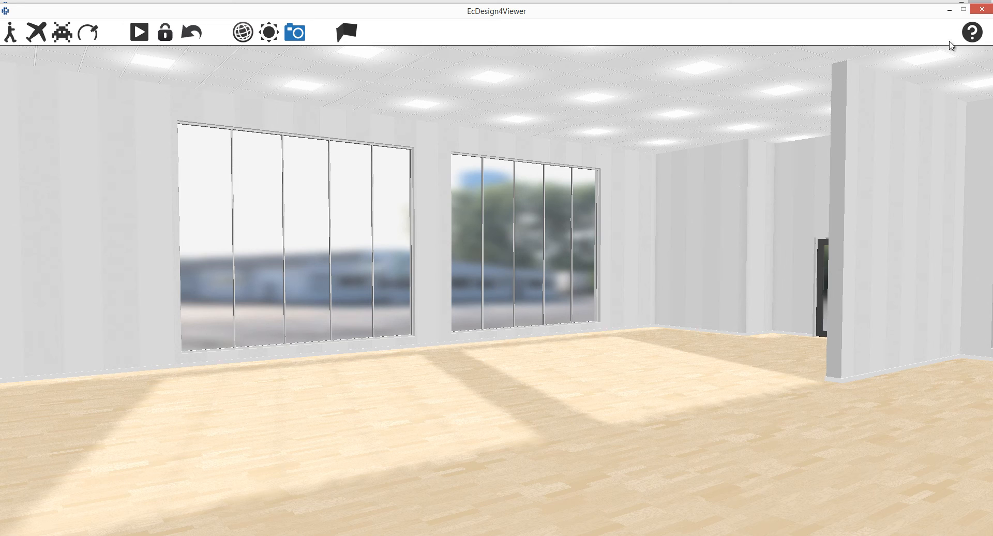
{"action": "left_click", "coordinate": [978, 12]}
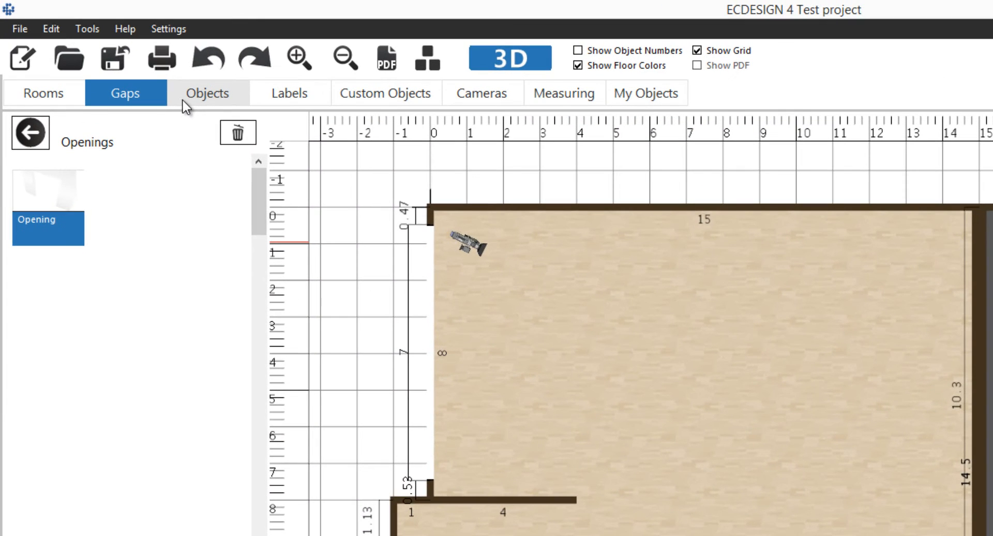
Place a STAR TRAC E-TRx treadmill from the E Series Cardio range in the larger room, at about X 3, Y 5.5.
{"action": "left_click", "coordinate": [182, 98]}
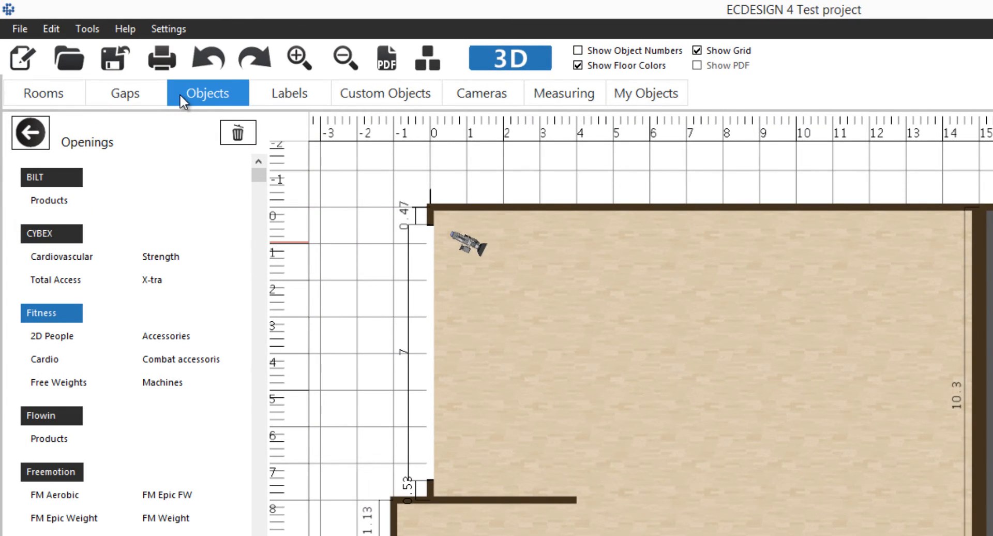
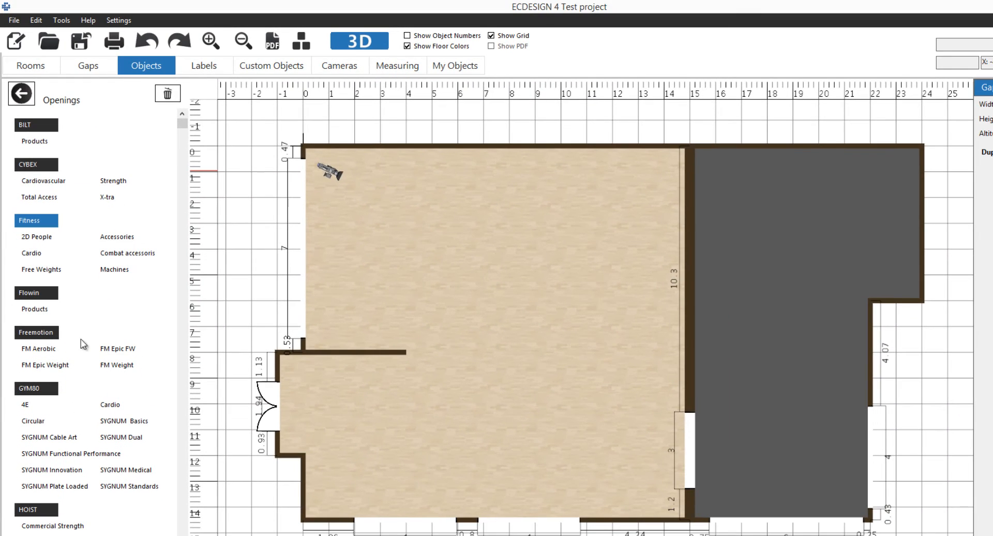
{"action": "left_click_drag", "start_coordinate": [182, 123], "coordinate": [182, 455]}
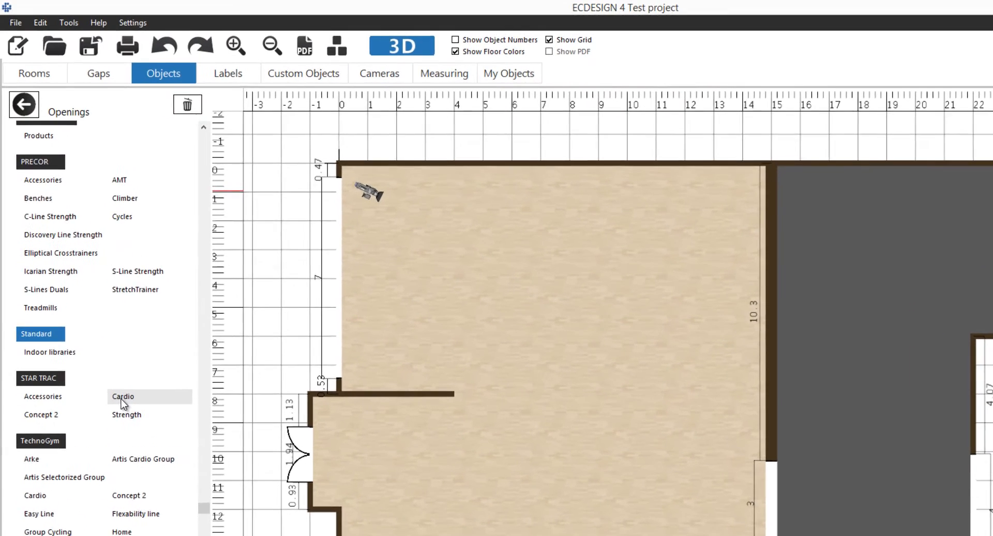
{"action": "left_click", "coordinate": [122, 397]}
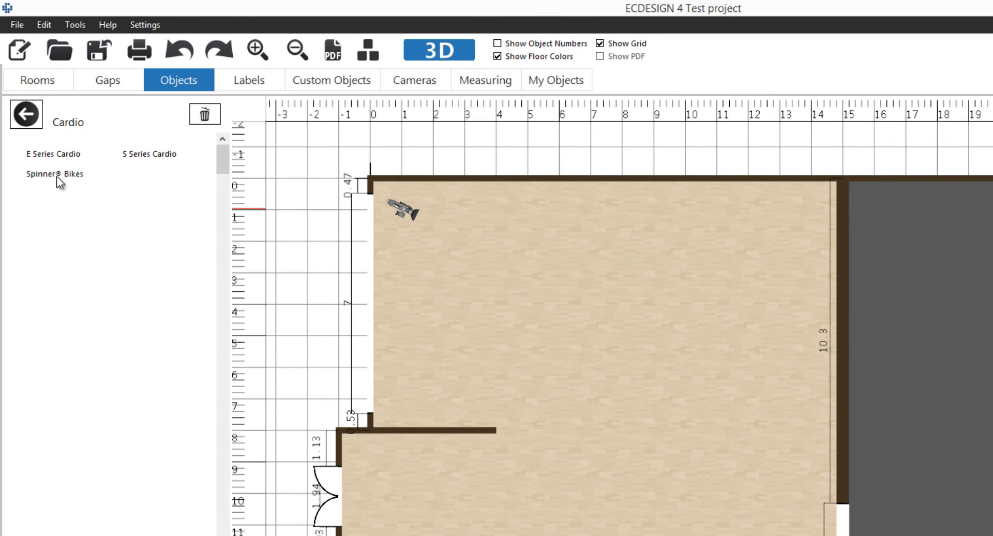
{"action": "left_click", "coordinate": [55, 155]}
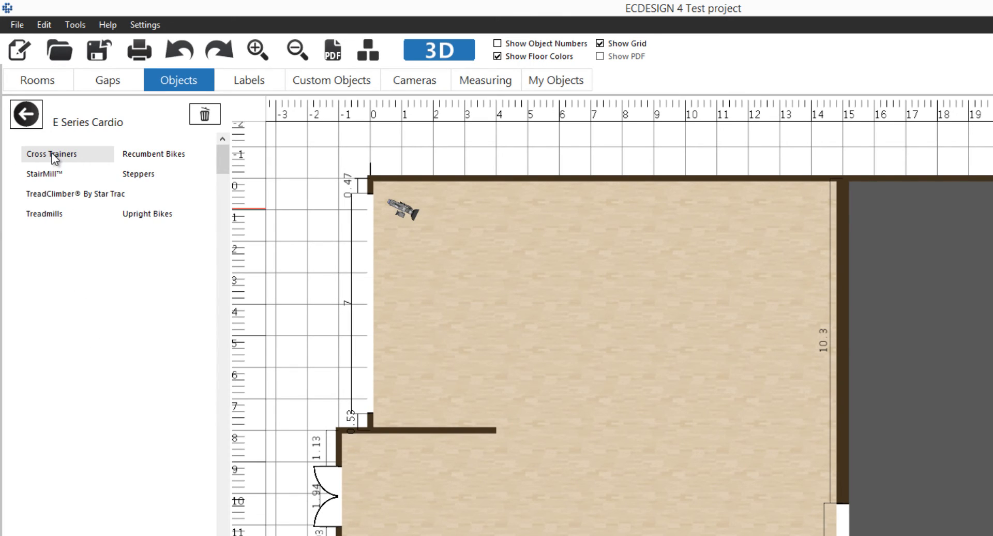
{"action": "left_click", "coordinate": [57, 215]}
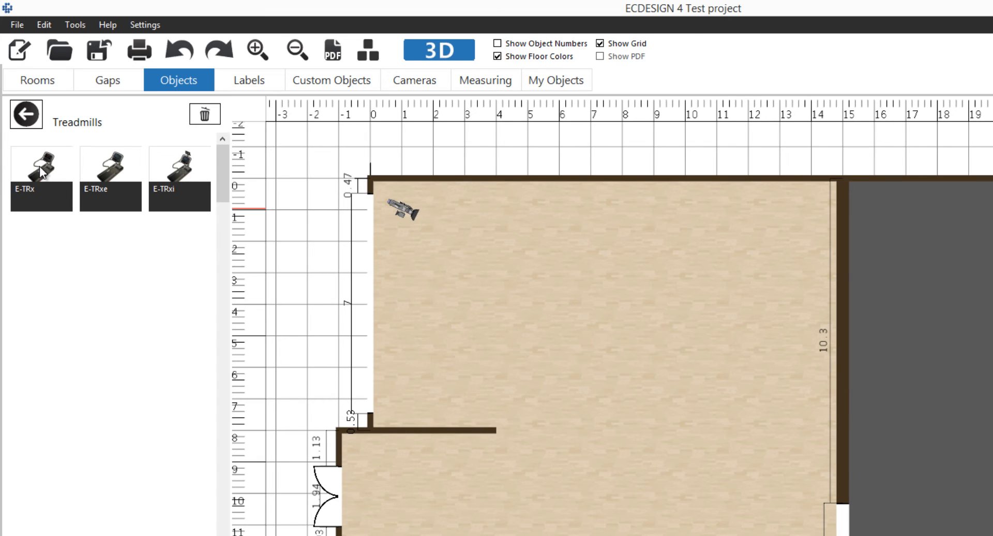
{"action": "left_click_drag", "start_coordinate": [39, 166], "coordinate": [464, 353]}
{"action": "scroll", "coordinate": [464, 353], "scroll_direction": "up", "scroll_amount": 4}
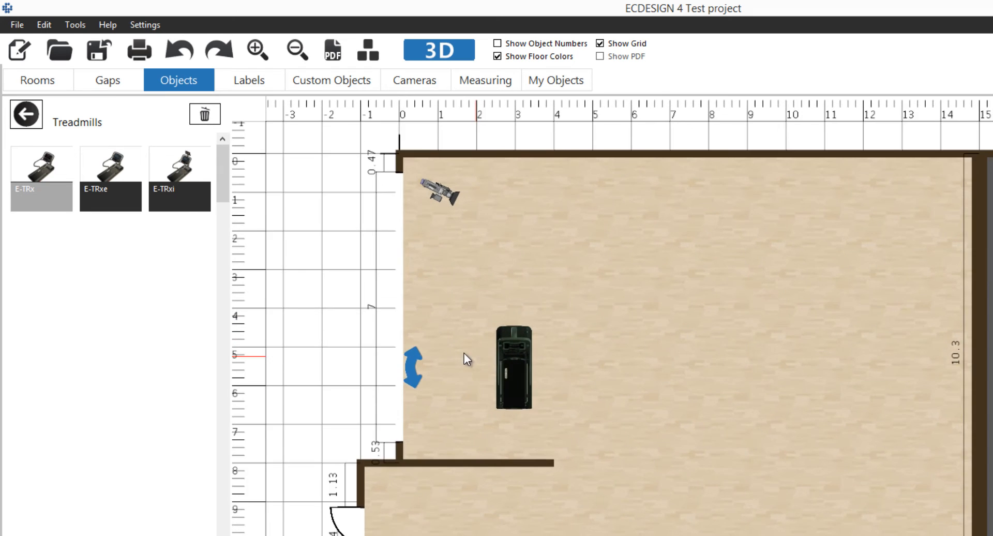
{"action": "left_click", "coordinate": [532, 411]}
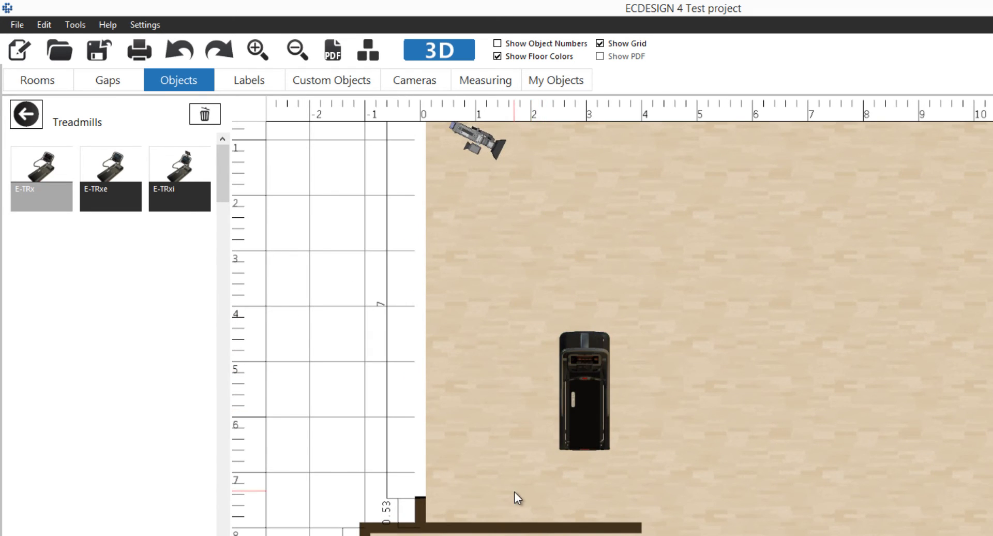
{"action": "scroll", "coordinate": [549, 449], "scroll_direction": "up", "scroll_amount": 2}
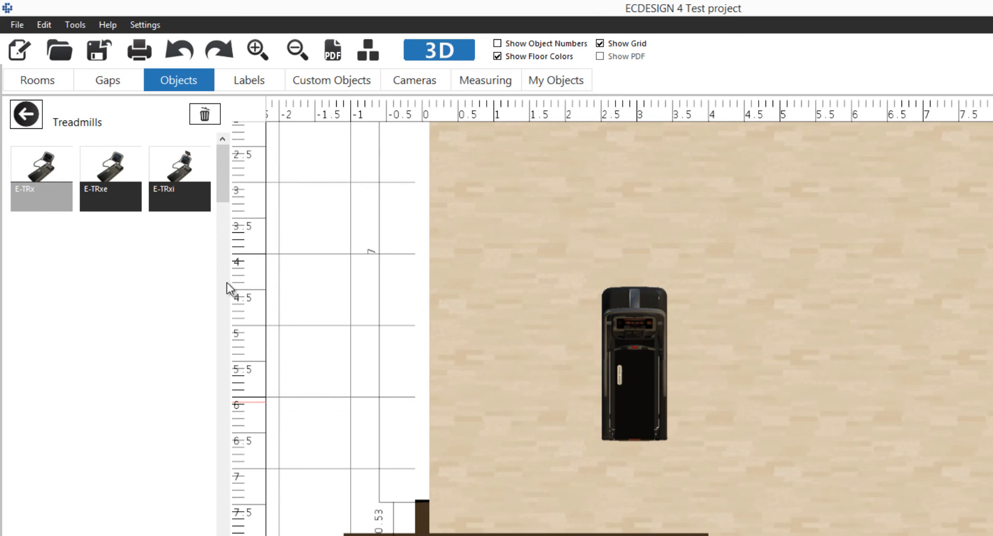
Rotate the treadmill a quarter turn counterclockwise and move it beside the wide opening, just above the inner wall, at about X 1.4, Y 6.9.
{"action": "left_click", "coordinate": [627, 333]}
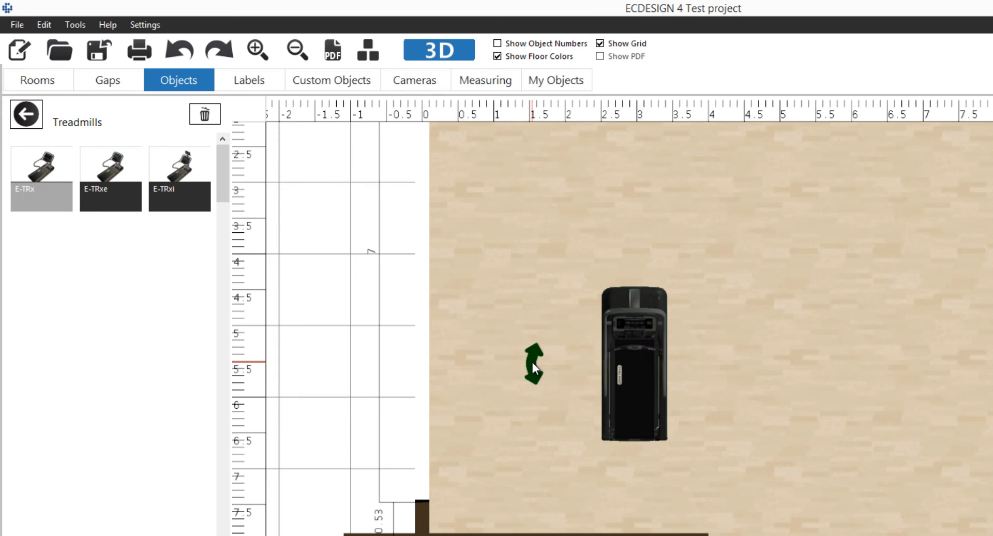
{"action": "left_click_drag", "start_coordinate": [531, 368], "coordinate": [632, 491]}
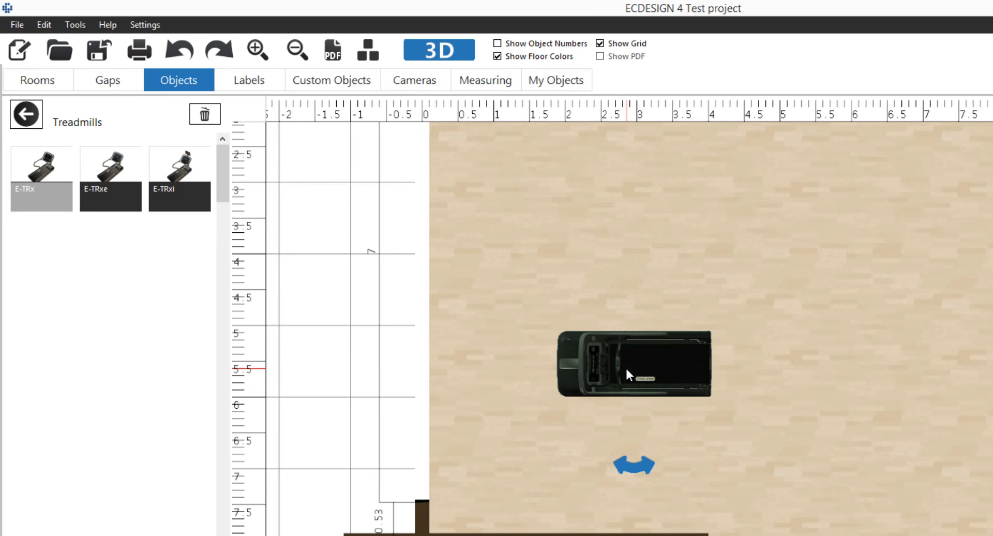
{"action": "left_click_drag", "start_coordinate": [625, 366], "coordinate": [515, 467]}
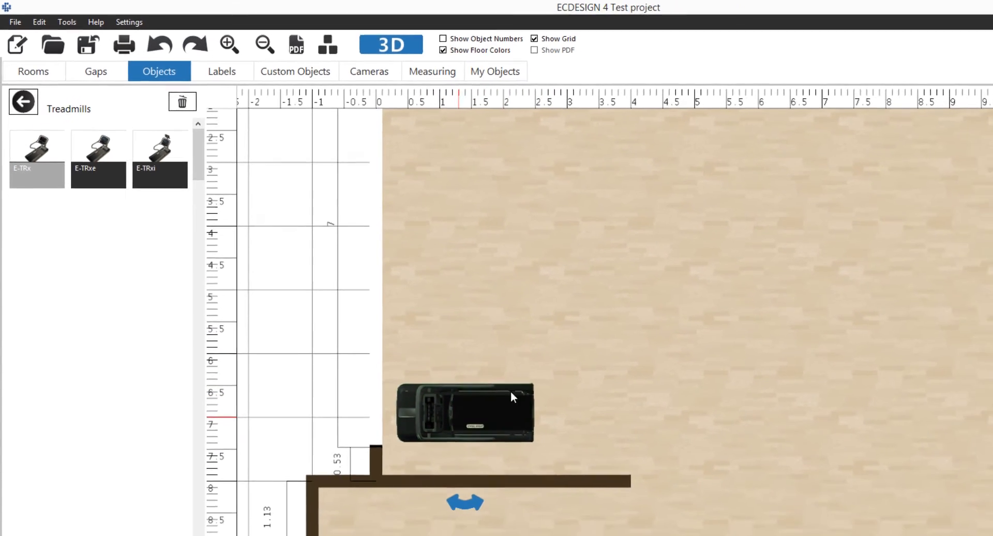
Set the duplication distance to 1 and duplicate the treadmill upwards six times to make a row along the wide opening.
{"action": "scroll", "coordinate": [658, 318], "scroll_direction": "down", "scroll_amount": 1}
{"action": "middle_click_drag", "start_coordinate": [648, 307], "coordinate": [615, 368]}
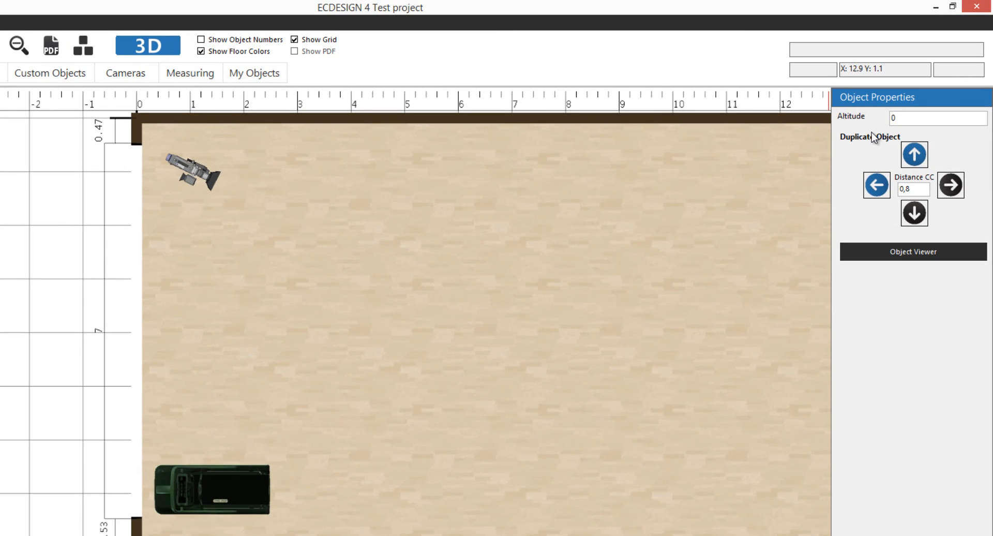
{"action": "double_click", "coordinate": [911, 119]}
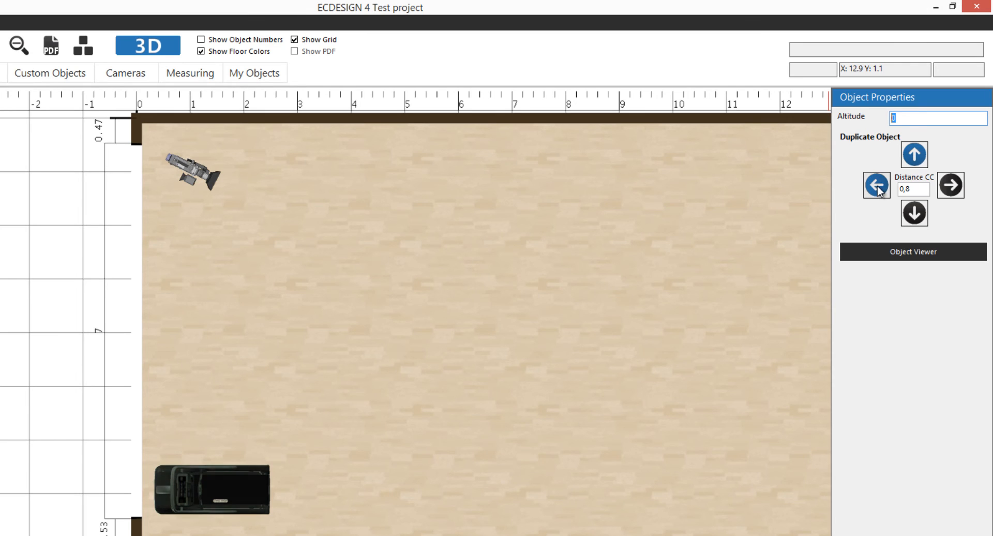
{"action": "left_click", "coordinate": [922, 190]}
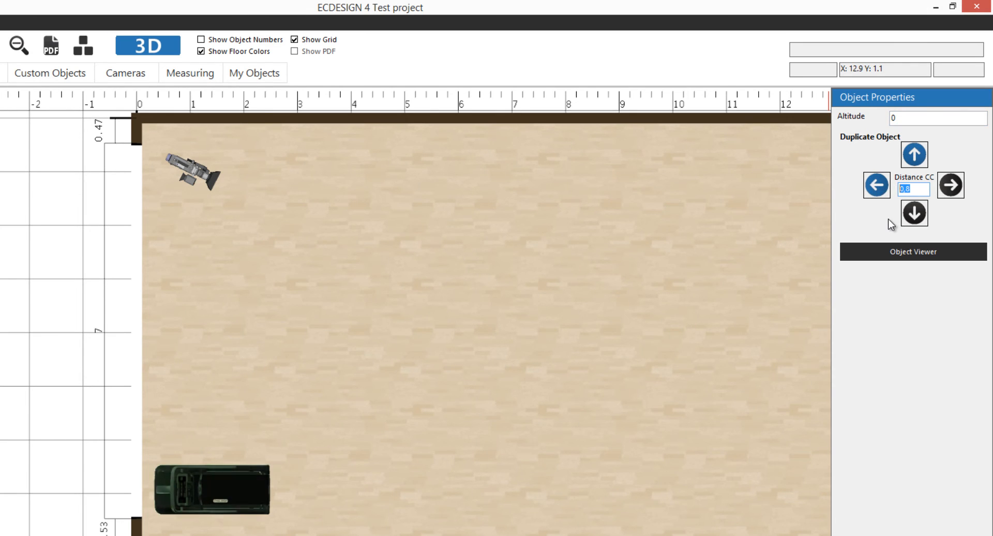
{"action": "type", "text": "1"}
{"action": "left_click", "coordinate": [915, 158]}
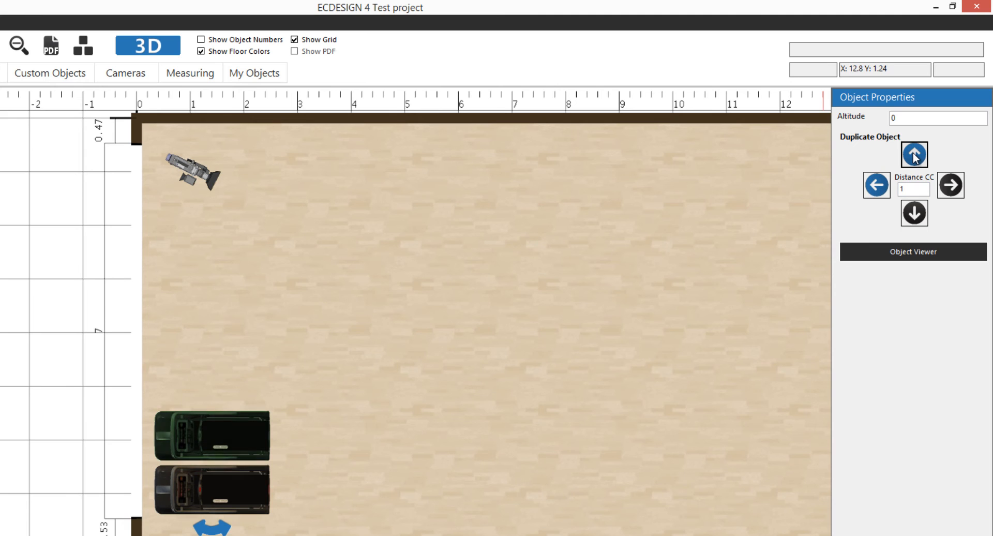
{"action": "left_click", "coordinate": [915, 158]}
{"action": "left_click", "coordinate": [915, 158]}
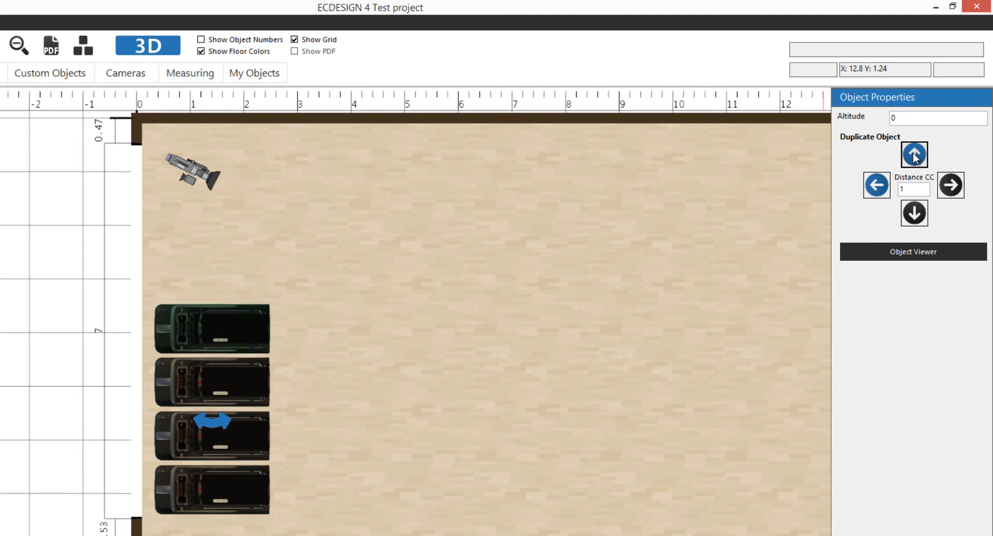
{"action": "left_click", "coordinate": [915, 157]}
{"action": "left_click", "coordinate": [915, 158]}
{"action": "left_click", "coordinate": [915, 158]}
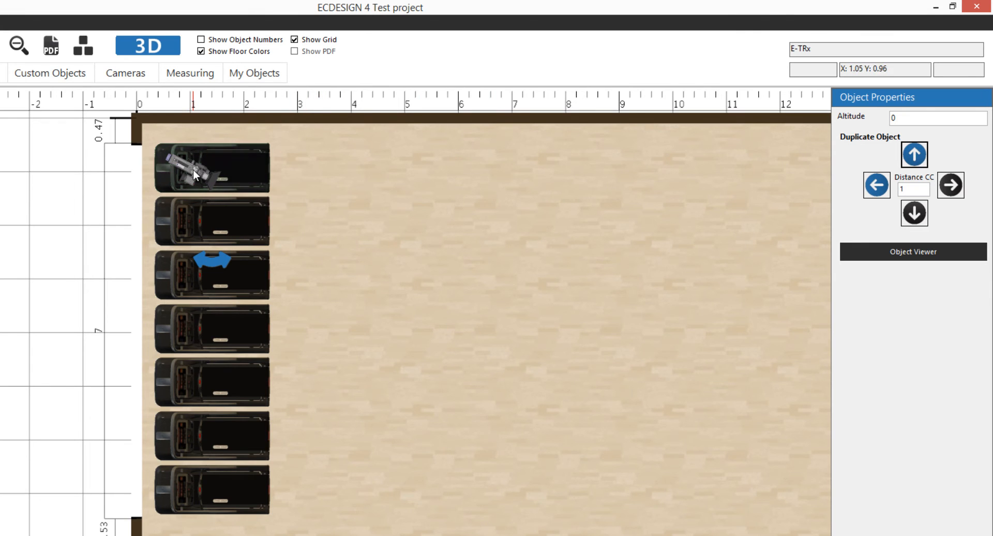
Move the camera off the treadmills to about X 9.6, Y 3.7 and turn it to face the row.
{"action": "left_click", "coordinate": [328, 226]}
{"action": "left_click_drag", "start_coordinate": [210, 172], "coordinate": [660, 312]}
{"action": "left_click_drag", "start_coordinate": [626, 244], "coordinate": [657, 507]}
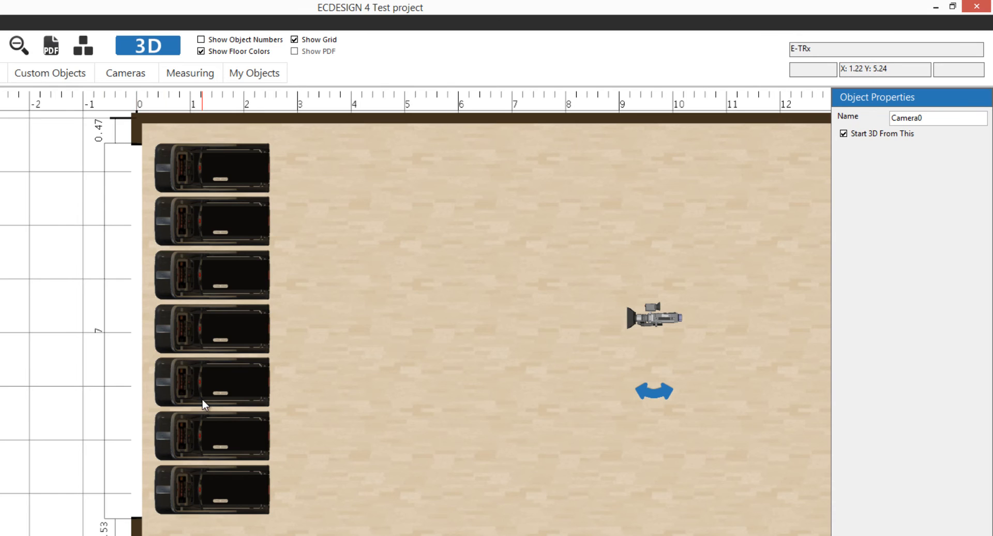
Select all seven treadmills together and reposition the row along the wide opening, about 0.1 lower, then deselect it.
{"action": "left_click_drag", "start_coordinate": [302, 132], "coordinate": [138, 533]}
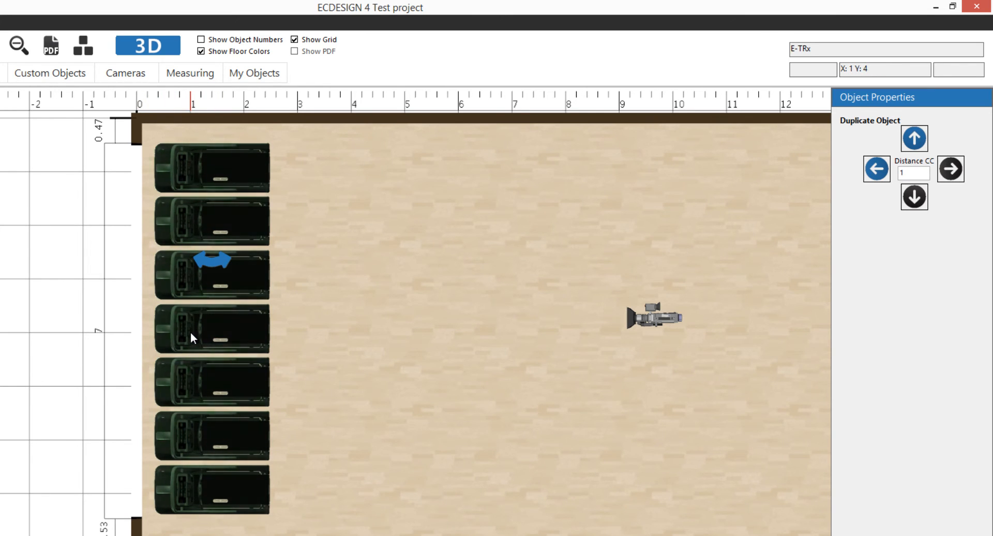
{"action": "left_click_drag", "start_coordinate": [190, 333], "coordinate": [357, 337]}
{"action": "left_click_drag", "start_coordinate": [394, 236], "coordinate": [284, 311]}
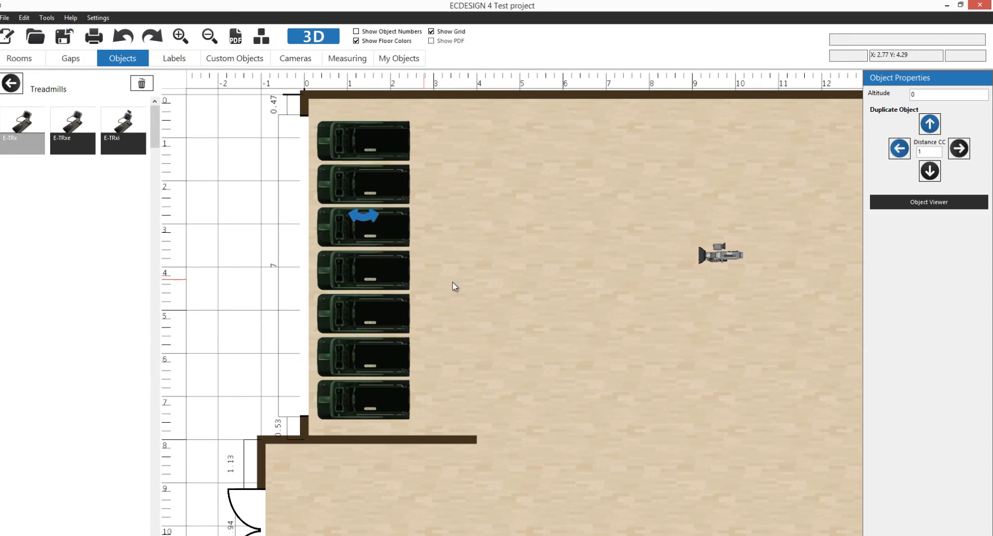
{"action": "left_click", "coordinate": [397, 323]}
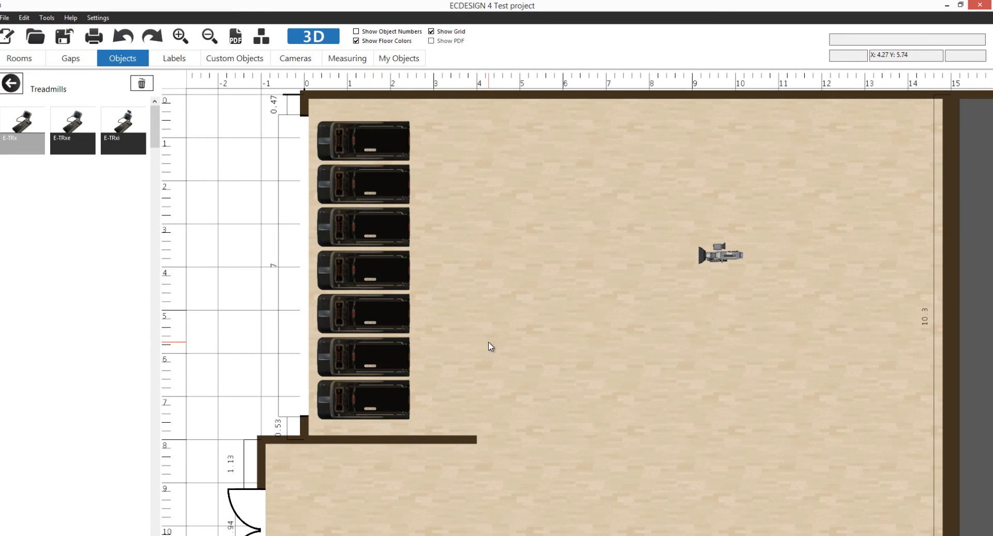
Place a Bilateral Arm Curl machine from STAR TRAC's Inspiration Strength upper-body range near the upper wall, at about X 5.7, Y 0.9.
{"action": "scroll", "coordinate": [486, 337], "scroll_direction": "down", "scroll_amount": 2}
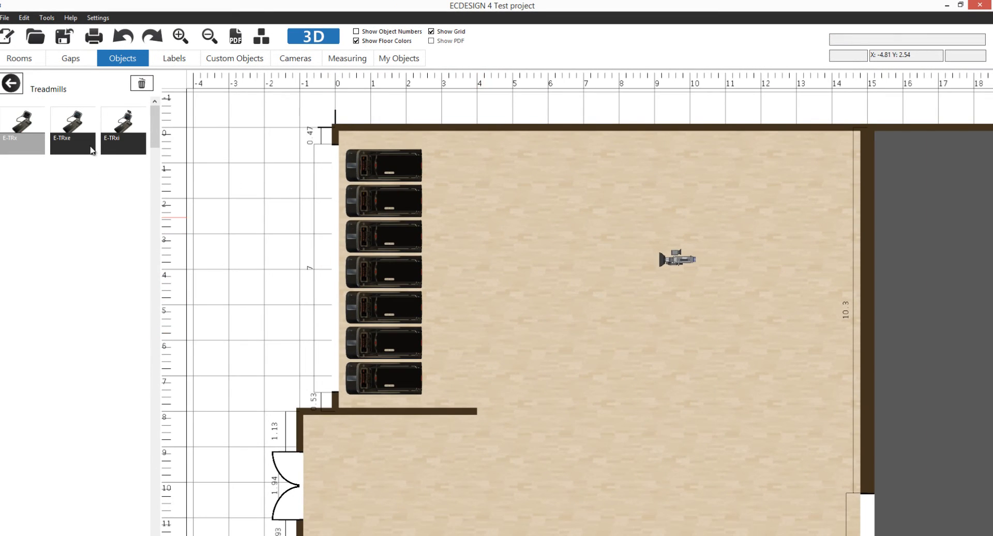
{"action": "left_click", "coordinate": [11, 83]}
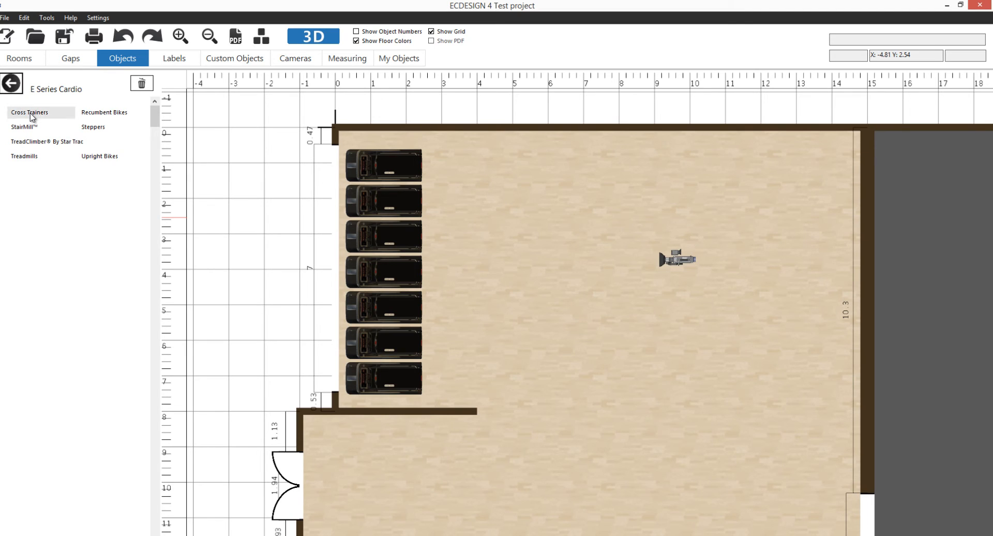
{"action": "left_click", "coordinate": [14, 88]}
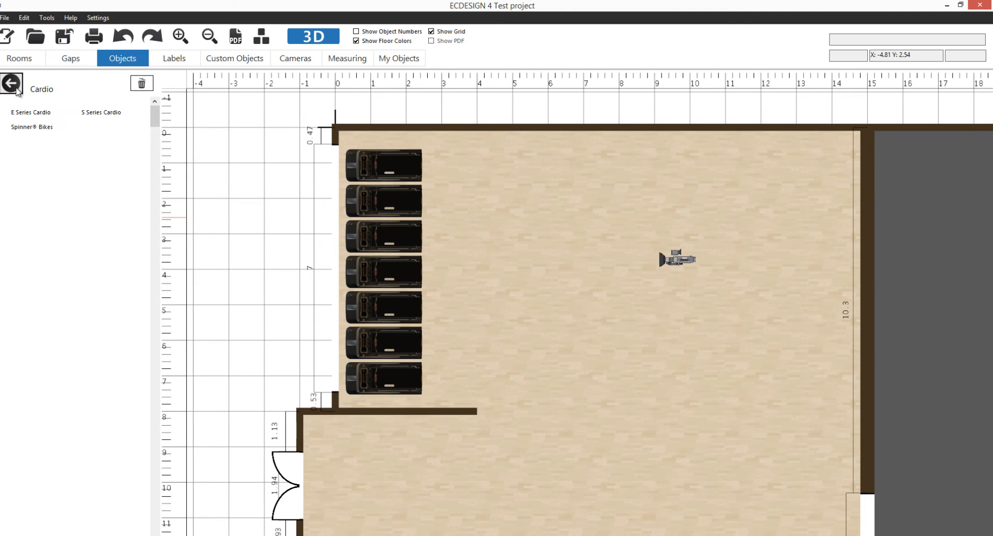
{"action": "left_click", "coordinate": [14, 85]}
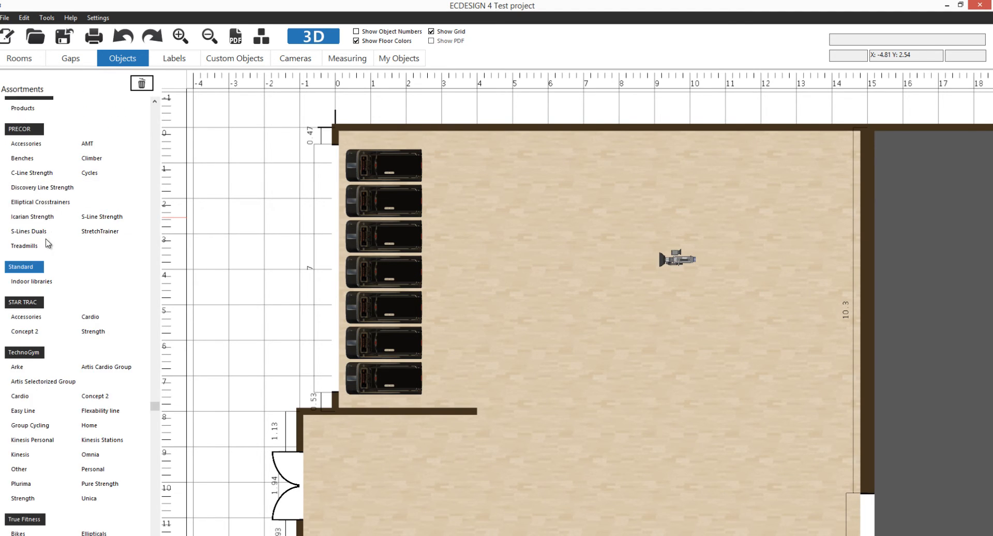
{"action": "left_click", "coordinate": [94, 332]}
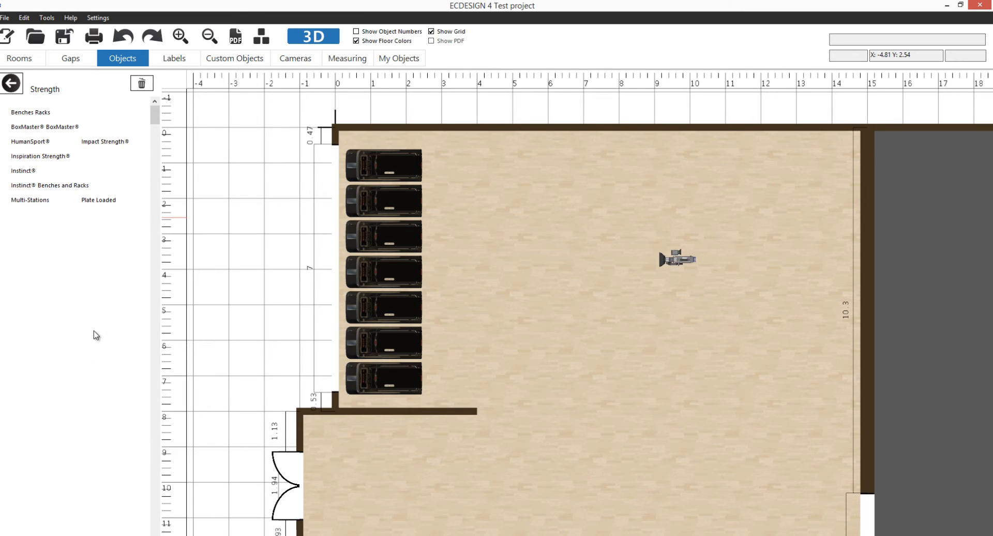
{"action": "left_click", "coordinate": [31, 158]}
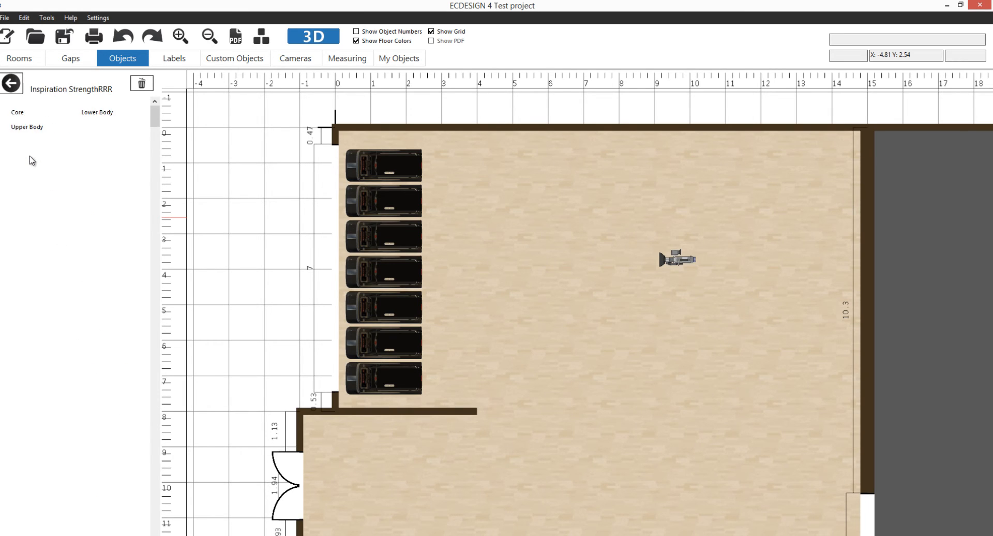
{"action": "left_click", "coordinate": [28, 128]}
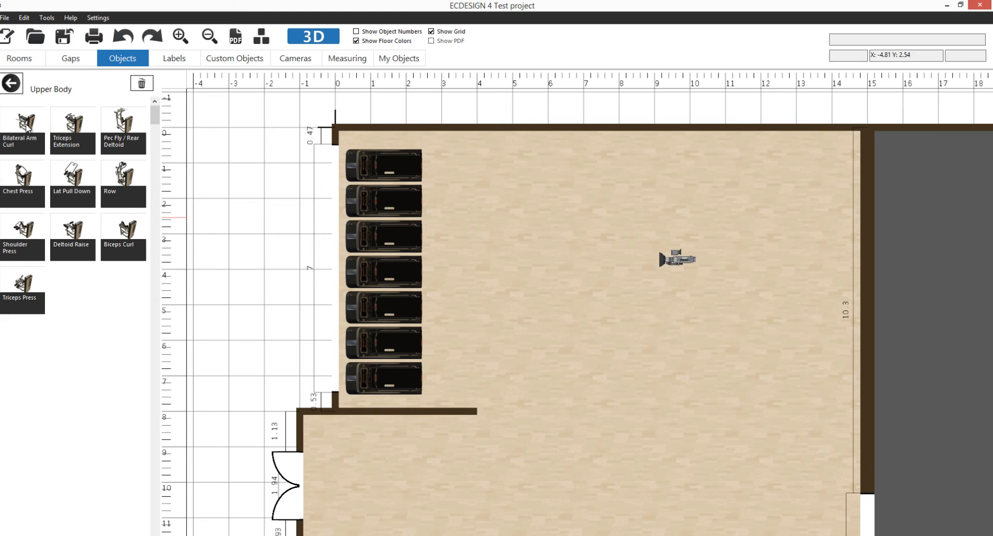
{"action": "left_click_drag", "start_coordinate": [28, 126], "coordinate": [538, 173]}
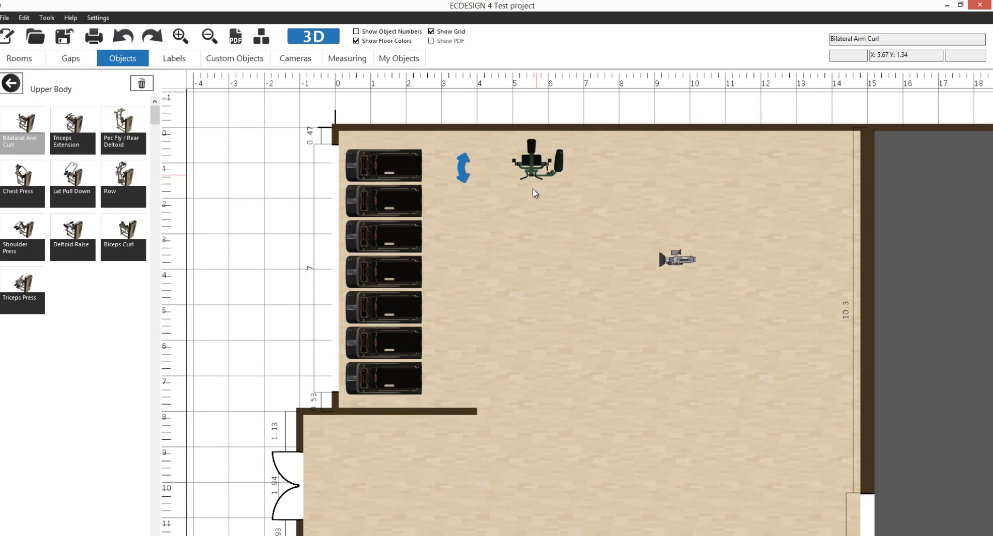
Turn the Bilateral Arm Curl machine around by half a turn and move it closer to the upper wall.
{"action": "left_click", "coordinate": [541, 228]}
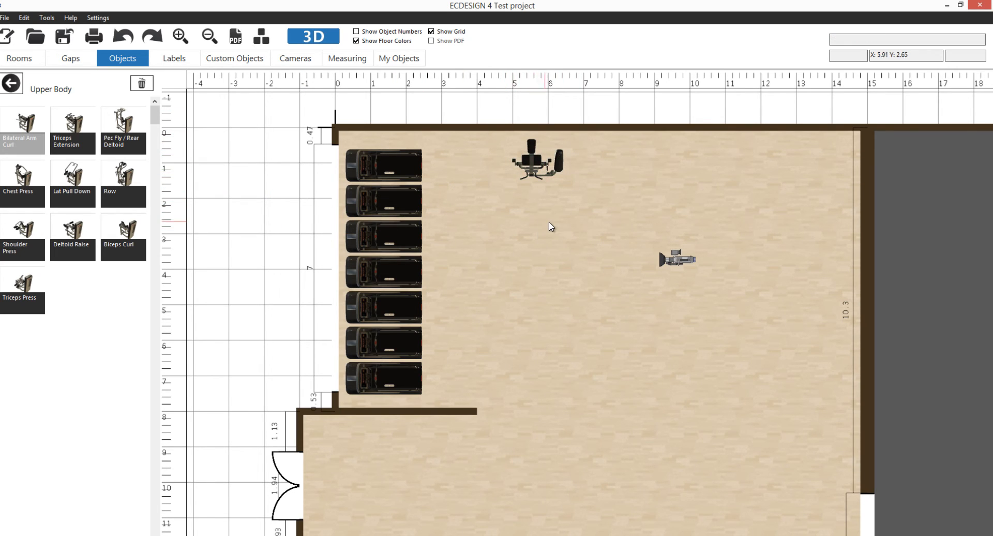
{"action": "left_click", "coordinate": [537, 162]}
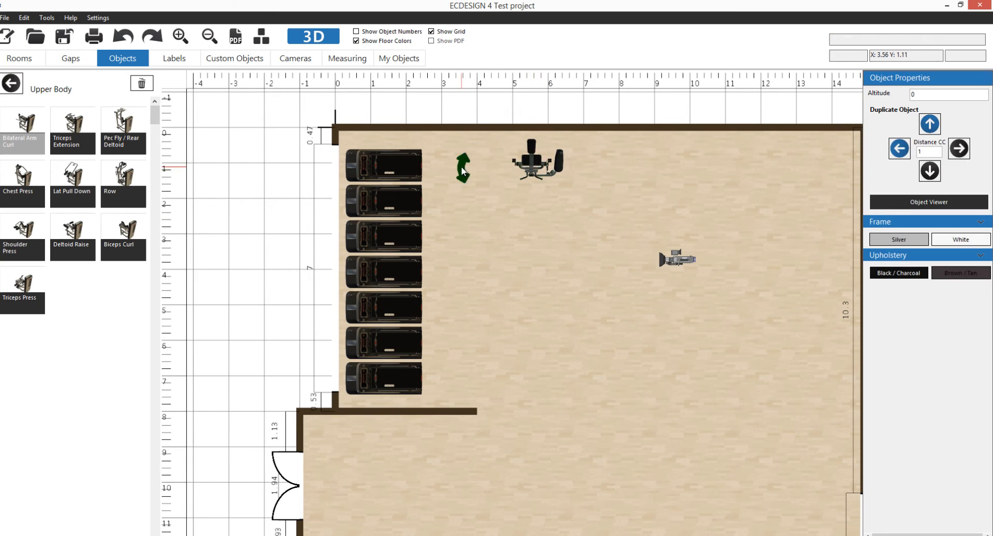
{"action": "left_click_drag", "start_coordinate": [463, 170], "coordinate": [635, 178]}
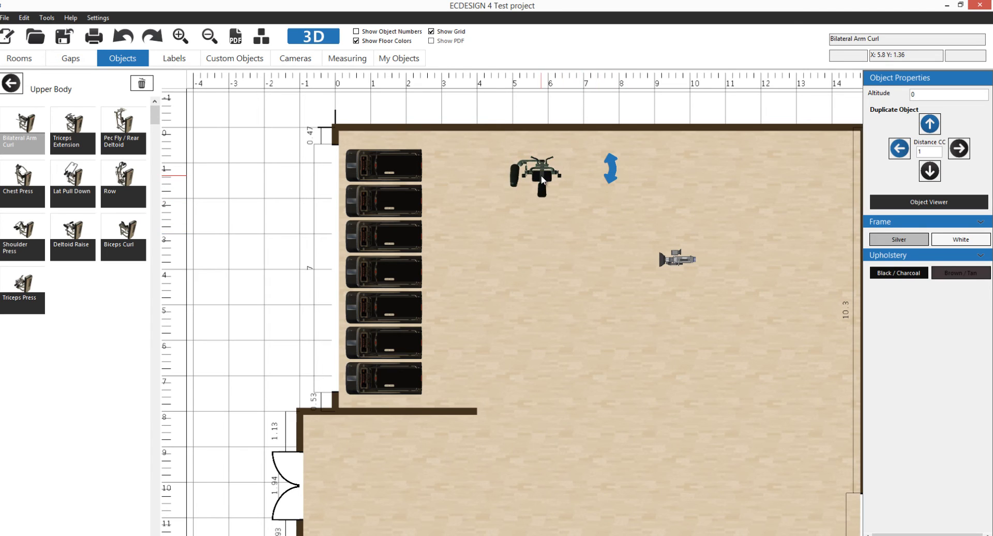
{"action": "left_click_drag", "start_coordinate": [544, 179], "coordinate": [545, 162]}
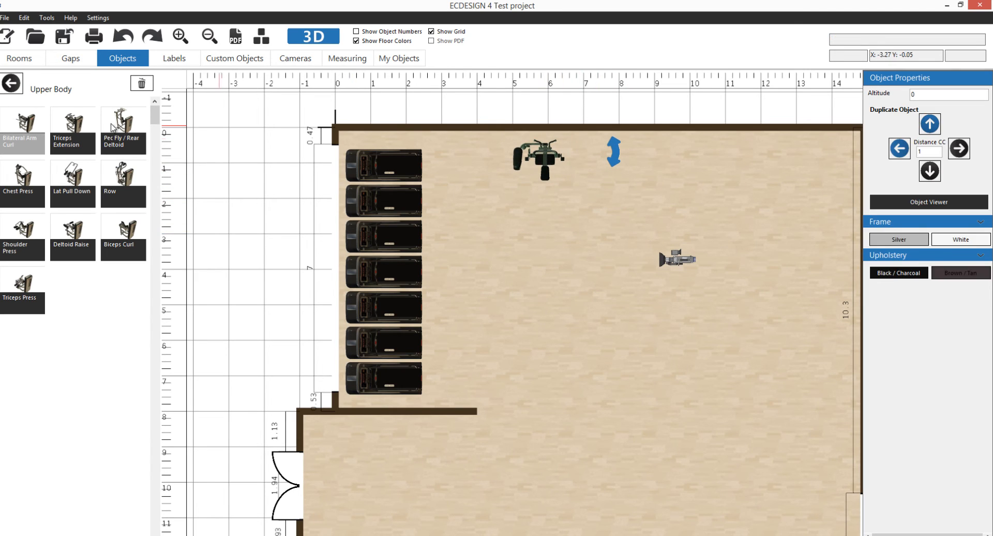
Turn the arm curl back and line up Triceps Extension and Pec Fly / Rear Deltoid machines beside it, at about X 7.8 and X 9.9.
{"action": "left_click_drag", "start_coordinate": [78, 124], "coordinate": [452, 153]}
{"action": "left_click_drag", "start_coordinate": [532, 149], "coordinate": [533, 165]}
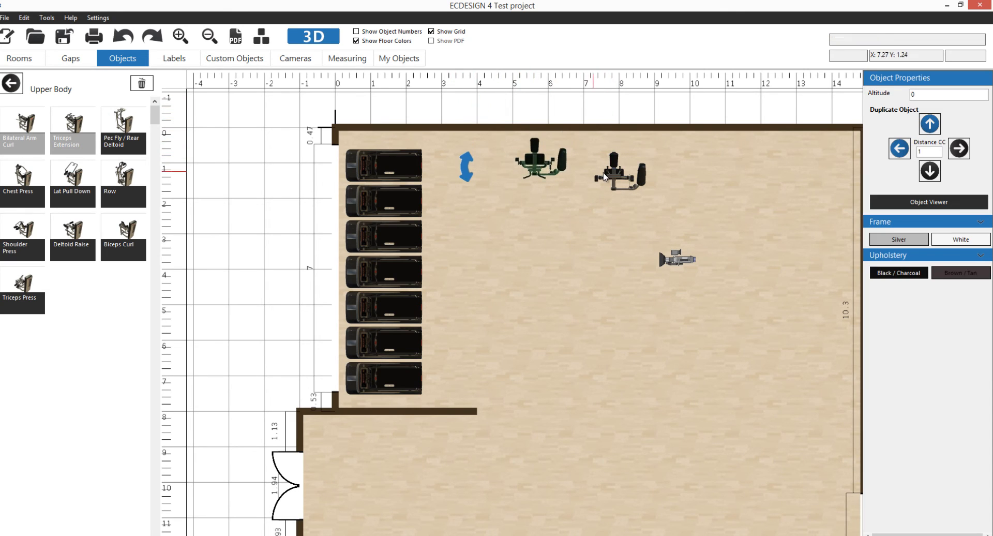
{"action": "left_click", "coordinate": [616, 174]}
{"action": "left_click_drag", "start_coordinate": [617, 176], "coordinate": [618, 166]}
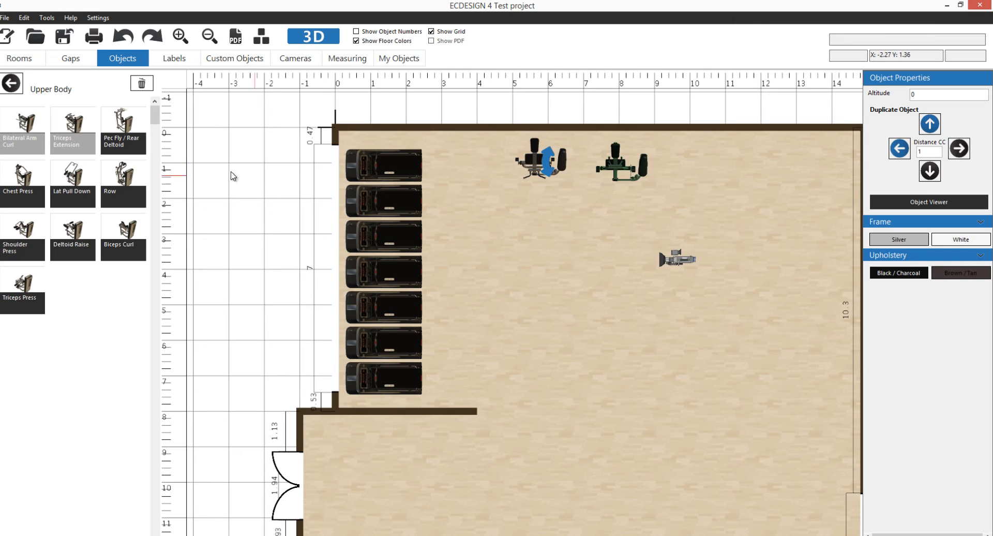
{"action": "left_click_drag", "start_coordinate": [127, 132], "coordinate": [708, 173]}
Select the three strength machines together, rotate them a quarter turn and place them along the wall between the rooms, at about X 13.7.
{"action": "left_click", "coordinate": [576, 203]}
{"action": "left_click_drag", "start_coordinate": [505, 130], "coordinate": [753, 241]}
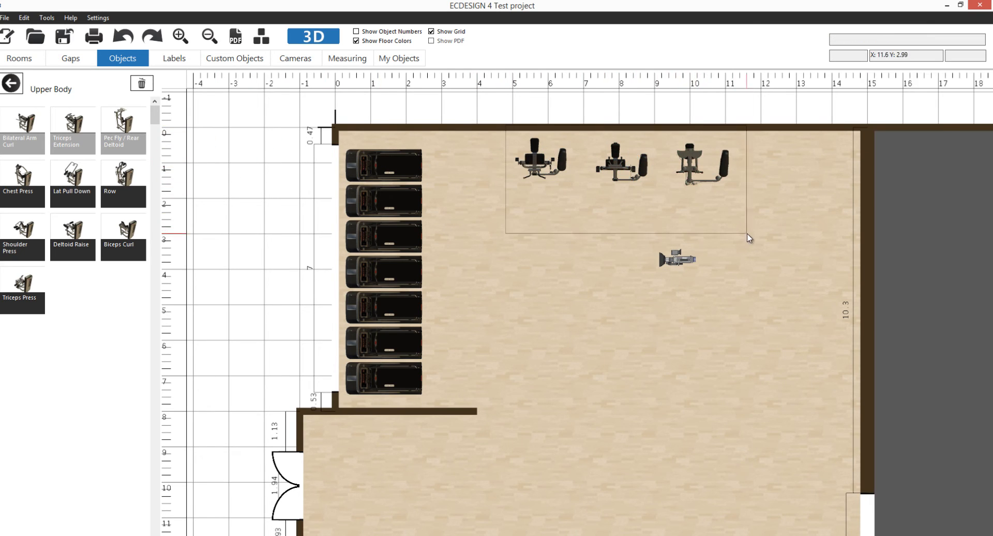
{"action": "left_click_drag", "start_coordinate": [488, 186], "coordinate": [585, 351]}
{"action": "left_click_drag", "start_coordinate": [573, 295], "coordinate": [819, 361]}
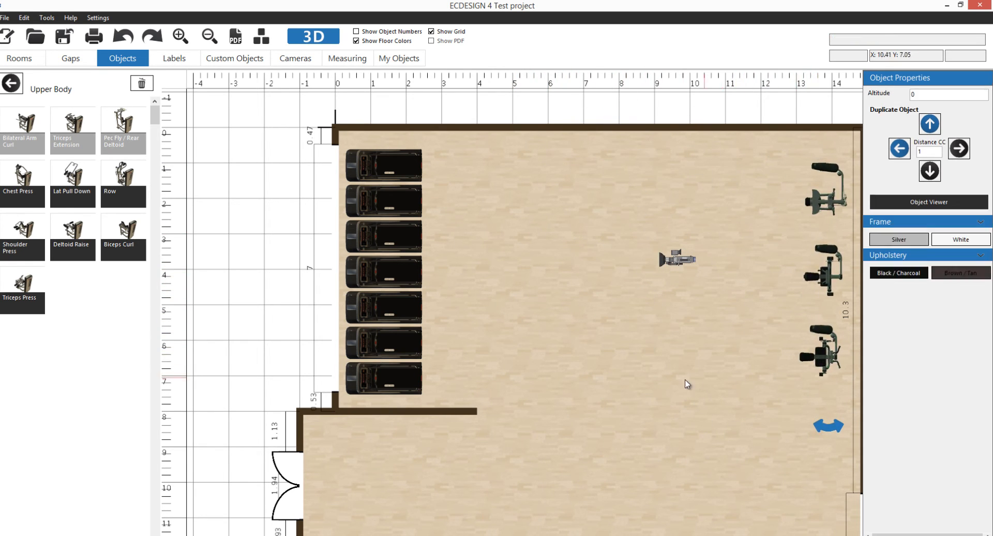
Add a Lat Pull Down at about X 13.7, Y 8.5, and rotate it to match the machines along the wall.
{"action": "middle_click_drag", "start_coordinate": [686, 382], "coordinate": [568, 312]}
{"action": "scroll", "coordinate": [576, 336], "scroll_direction": "down", "scroll_amount": 1}
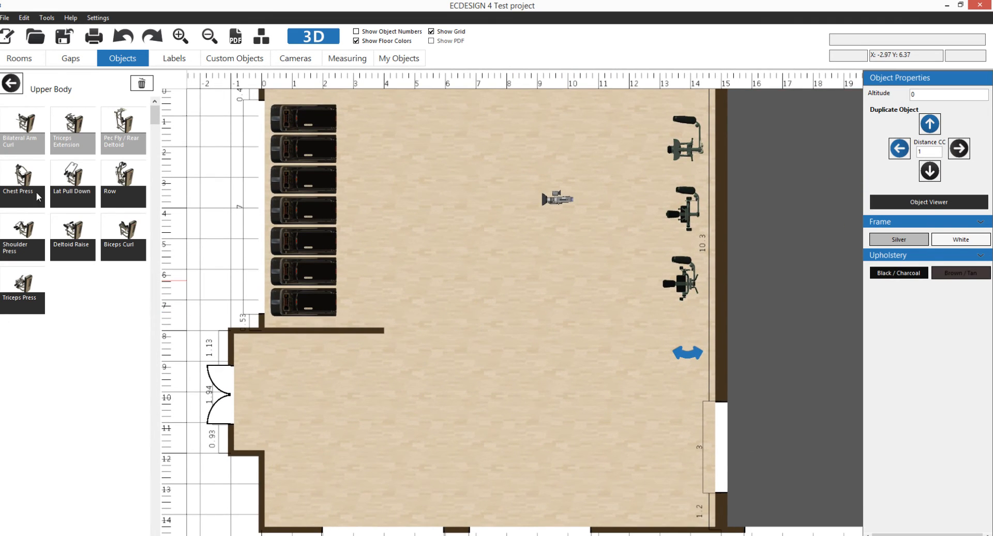
{"action": "left_click_drag", "start_coordinate": [75, 179], "coordinate": [683, 350]}
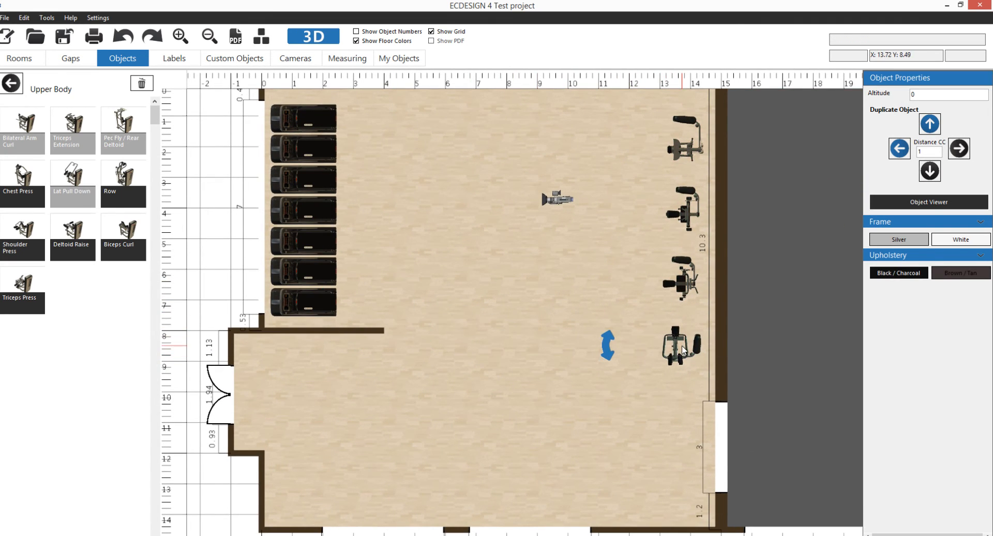
{"action": "left_click_drag", "start_coordinate": [607, 346], "coordinate": [675, 424]}
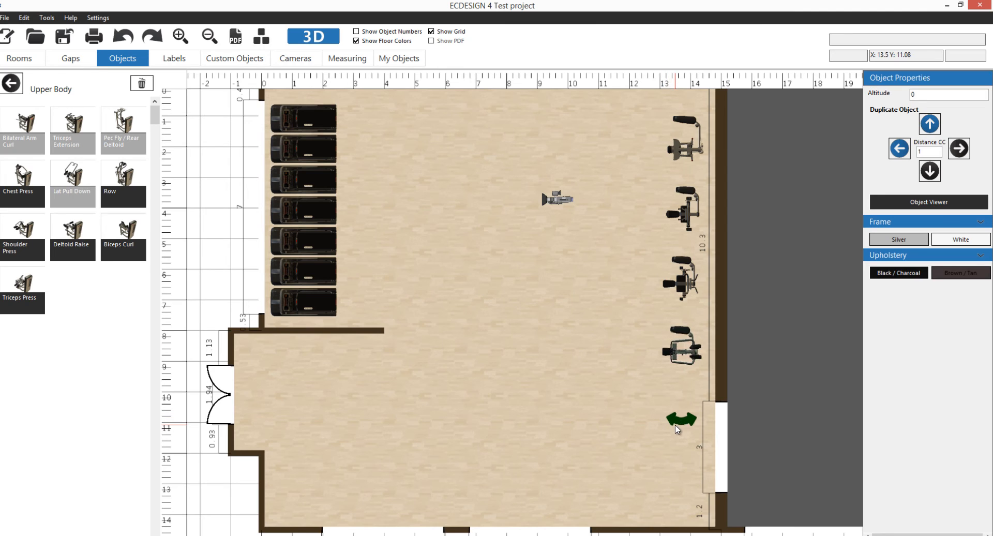
Place Biceps Curl, Deltoid Raise, Shoulder Press and Chest Press machines in a row along the lower wall, at about Y 13.3, then deselect them.
{"action": "left_click_drag", "start_coordinate": [162, 257], "coordinate": [564, 498]}
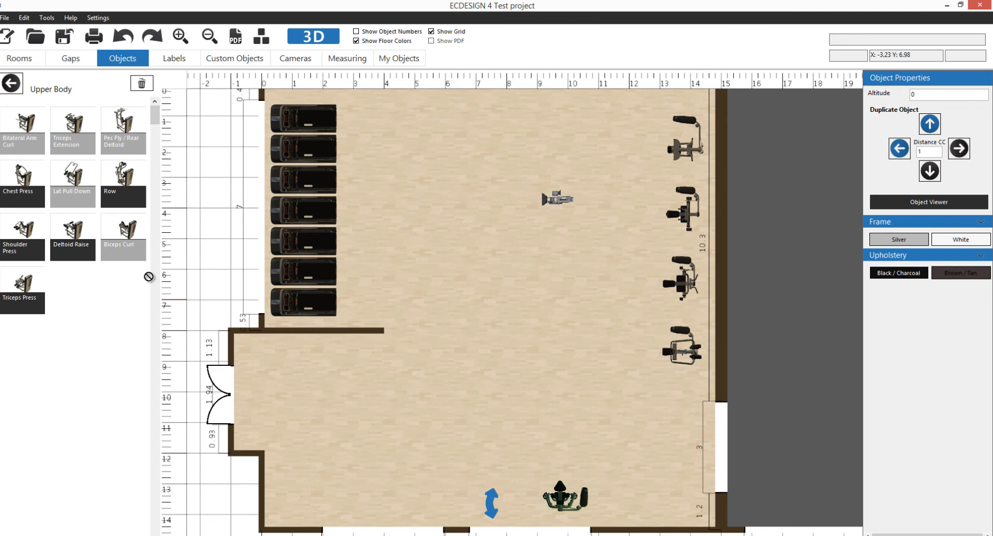
{"action": "left_click_drag", "start_coordinate": [148, 276], "coordinate": [489, 498]}
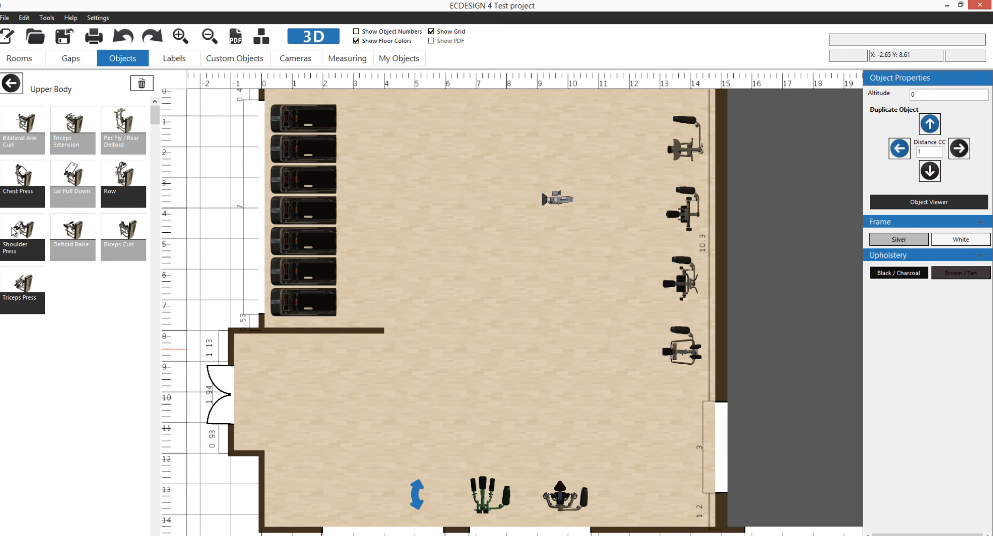
{"action": "left_click_drag", "start_coordinate": [178, 321], "coordinate": [414, 493]}
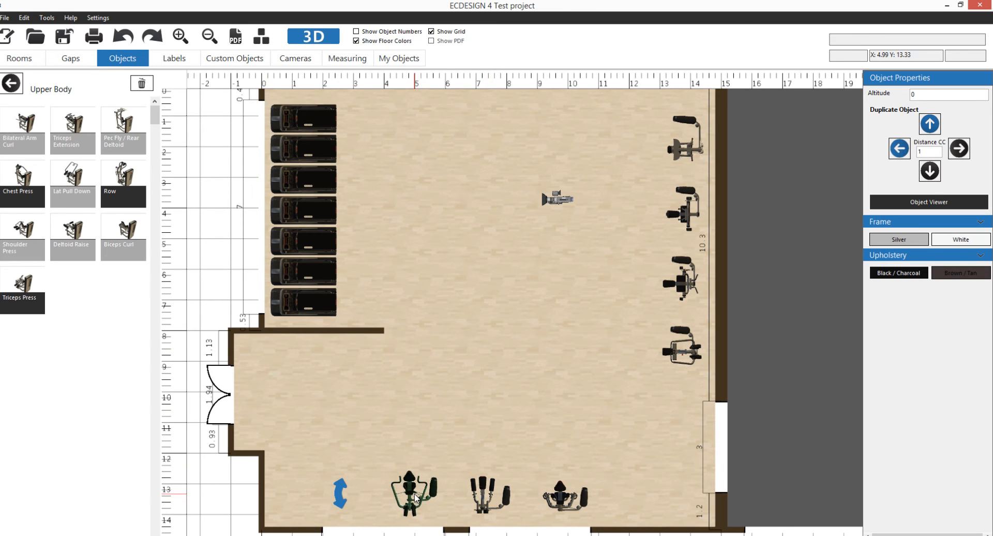
{"action": "left_click_drag", "start_coordinate": [18, 181], "coordinate": [528, 500]}
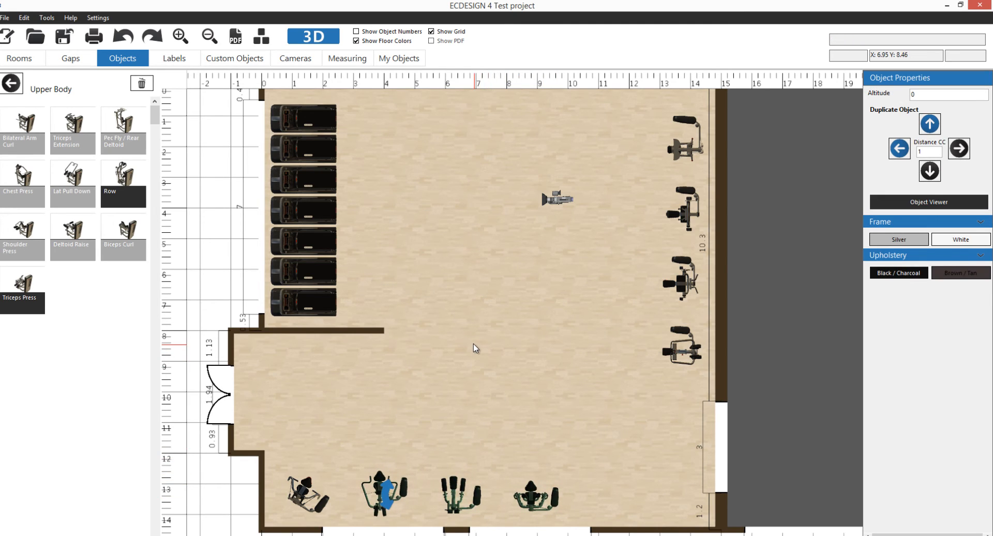
{"action": "scroll", "coordinate": [491, 308], "scroll_direction": "down", "scroll_amount": 1}
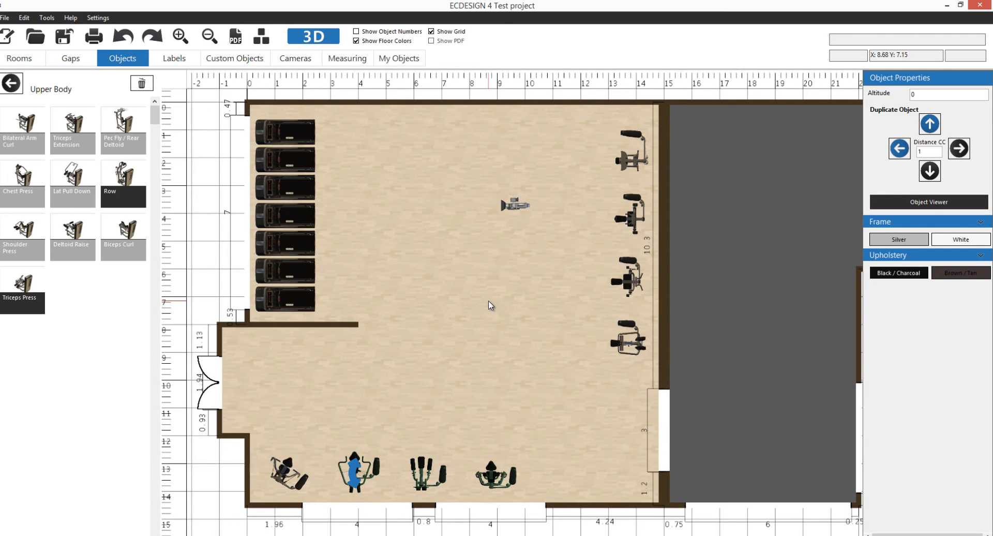
{"action": "left_click", "coordinate": [506, 298]}
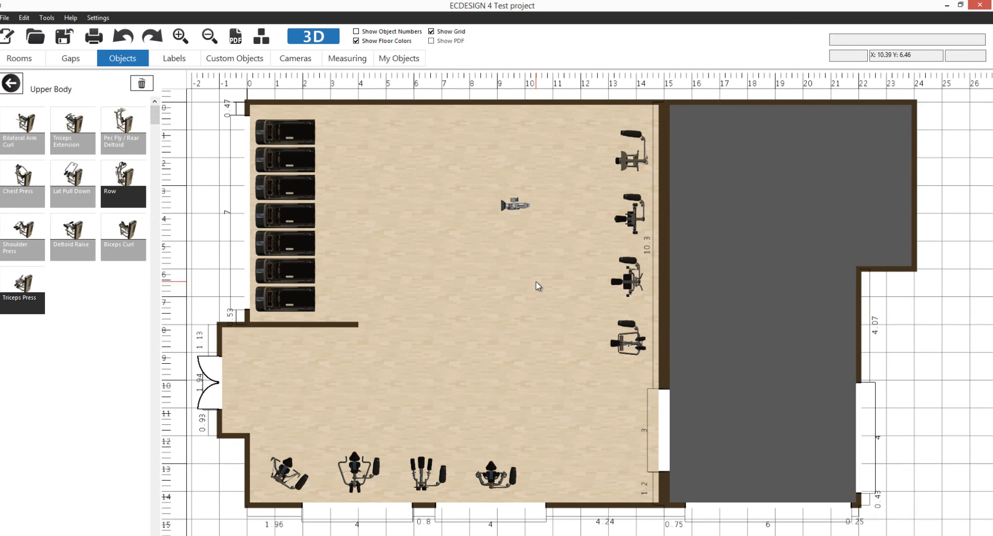
Change the Bilateral Arm Curl's frame colour to White and apply the change to all objects of the same line.
{"action": "scroll", "coordinate": [553, 265], "scroll_direction": "up", "scroll_amount": 1}
{"action": "middle_click_drag", "start_coordinate": [552, 264], "coordinate": [454, 282]}
{"action": "scroll", "coordinate": [453, 283], "scroll_direction": "up", "scroll_amount": 1}
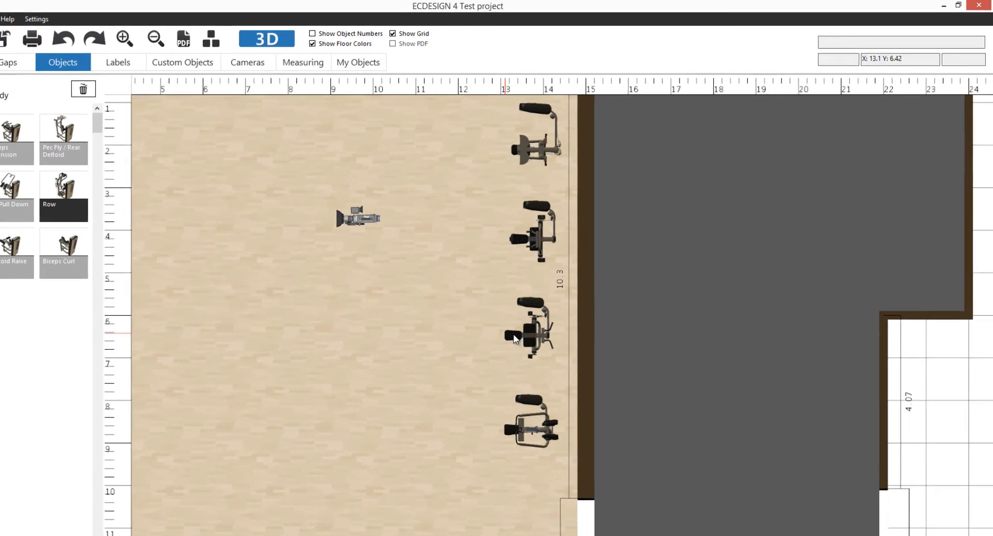
{"action": "left_click", "coordinate": [487, 368]}
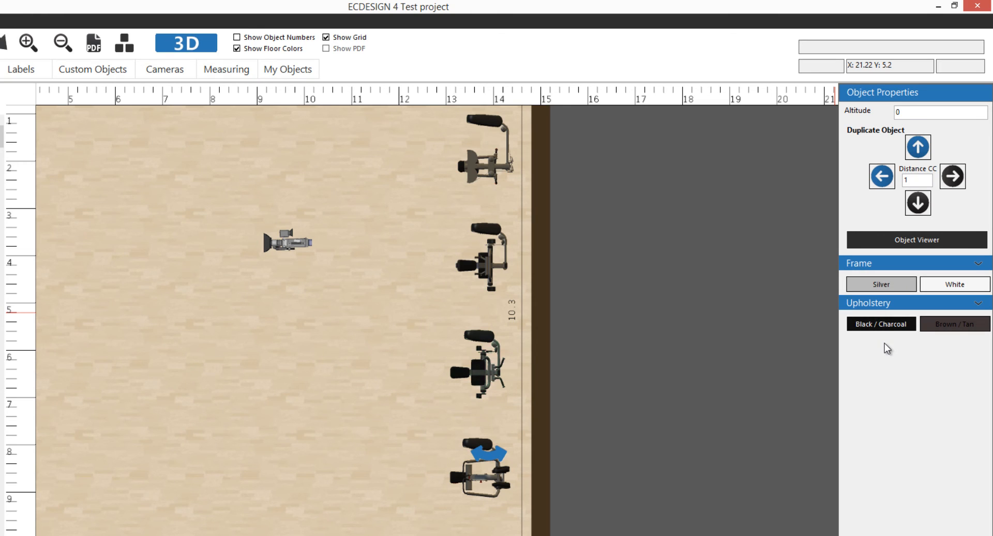
{"action": "left_click", "coordinate": [945, 285]}
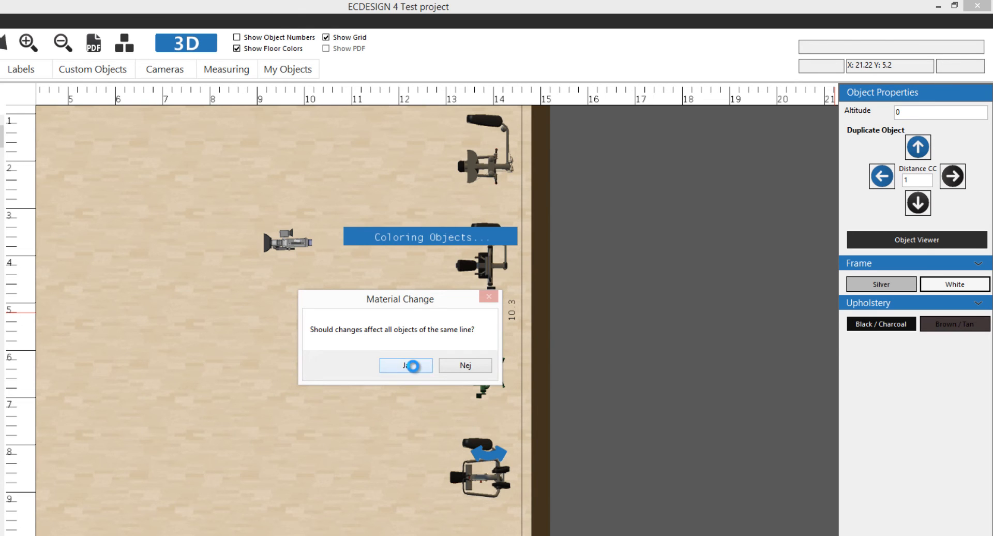
{"action": "left_click", "coordinate": [412, 366]}
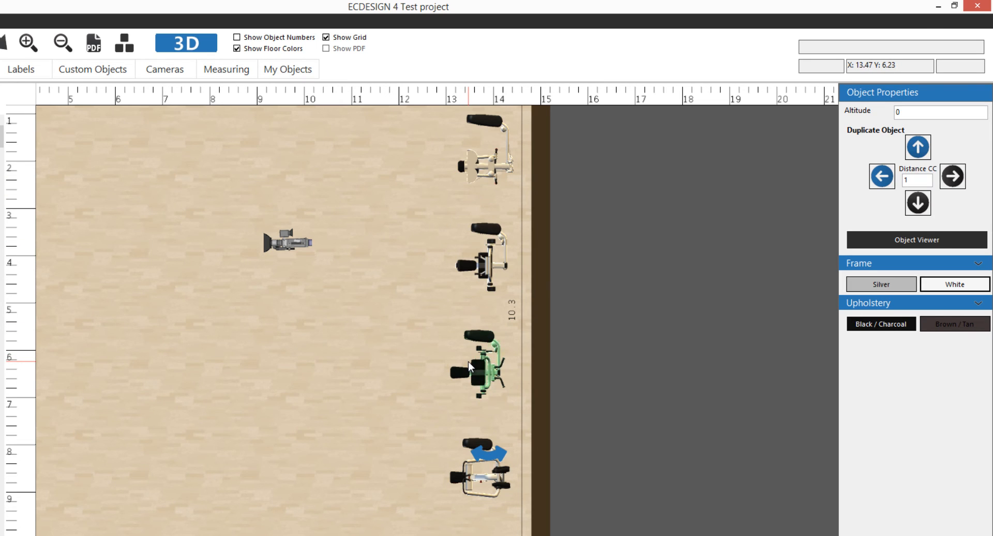
Set the frame colour to Silver for all objects of the same line.
{"action": "left_click", "coordinate": [853, 286]}
{"action": "left_click", "coordinate": [401, 367]}
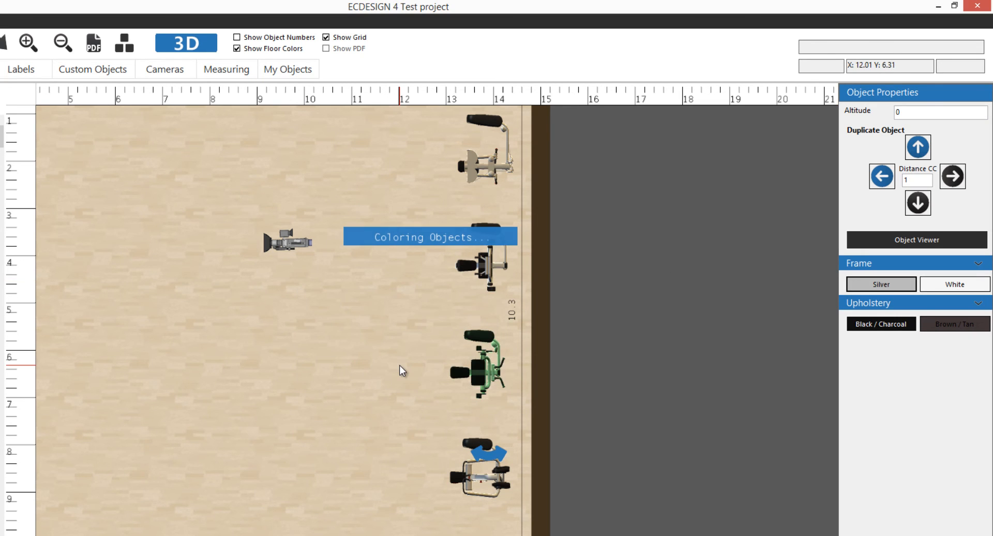
{"action": "scroll", "coordinate": [349, 379], "scroll_direction": "down", "scroll_amount": 2}
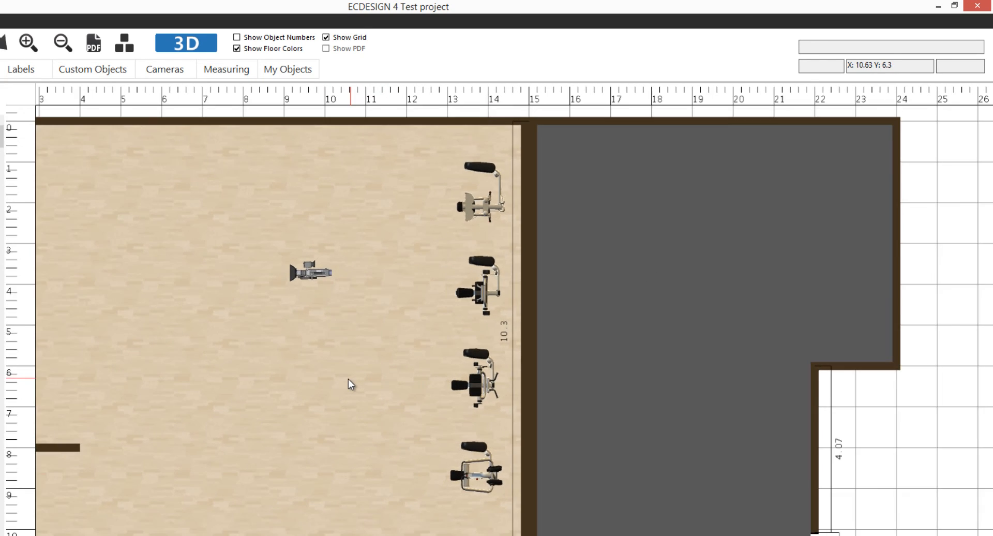
{"action": "middle_click_drag", "start_coordinate": [341, 381], "coordinate": [420, 361]}
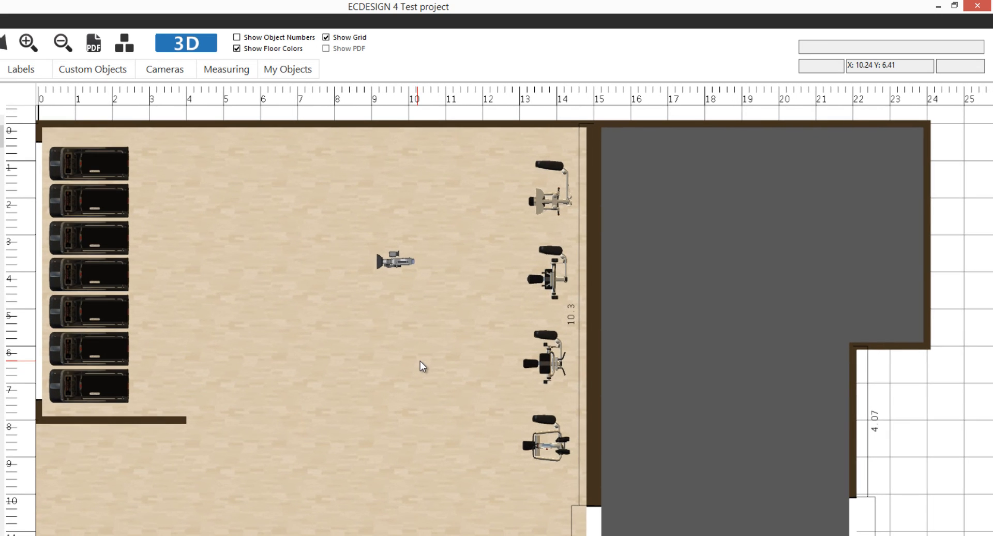
Open the 3D viewer and set the exterior skydome to the paved open area with trees and low buildings.
{"action": "left_click", "coordinate": [196, 49]}
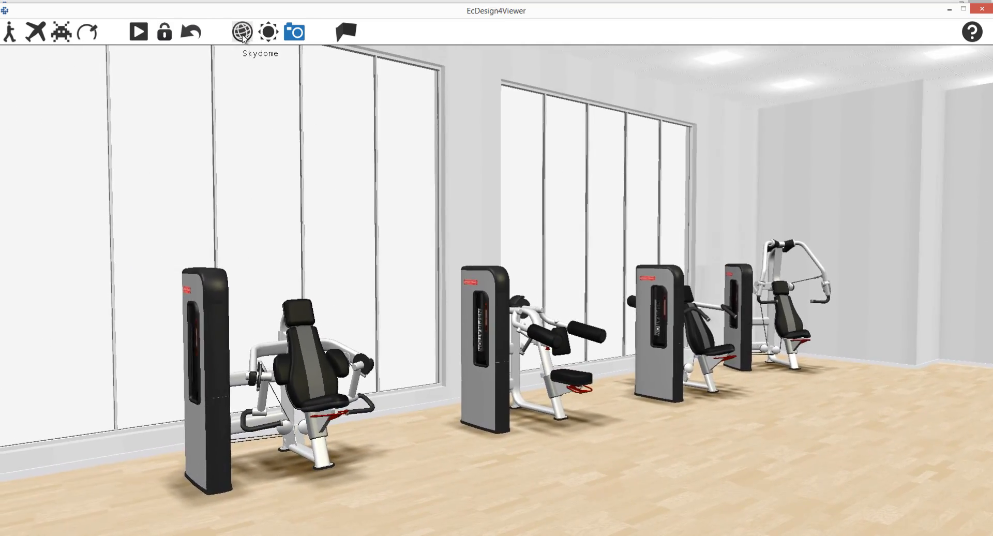
{"action": "left_click", "coordinate": [242, 32]}
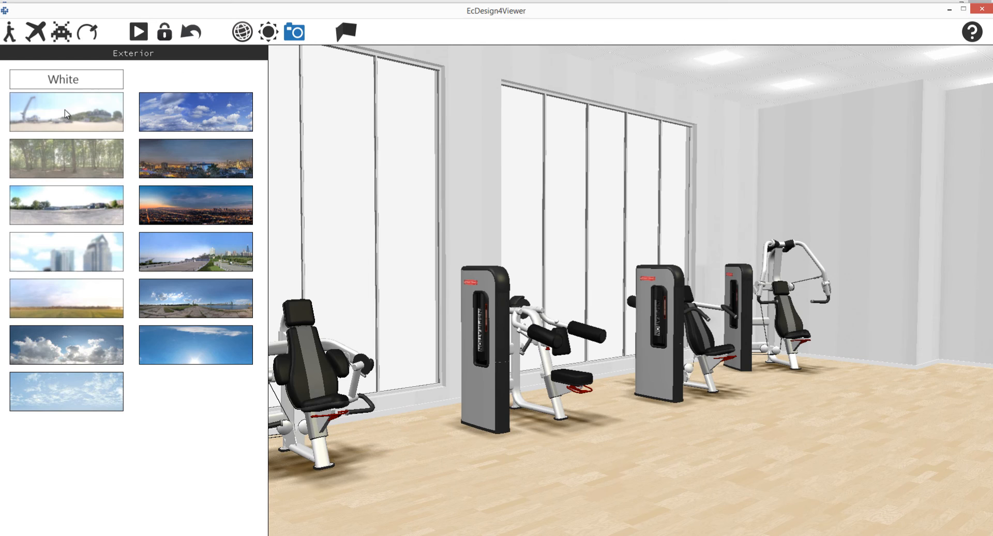
{"action": "left_click", "coordinate": [57, 195]}
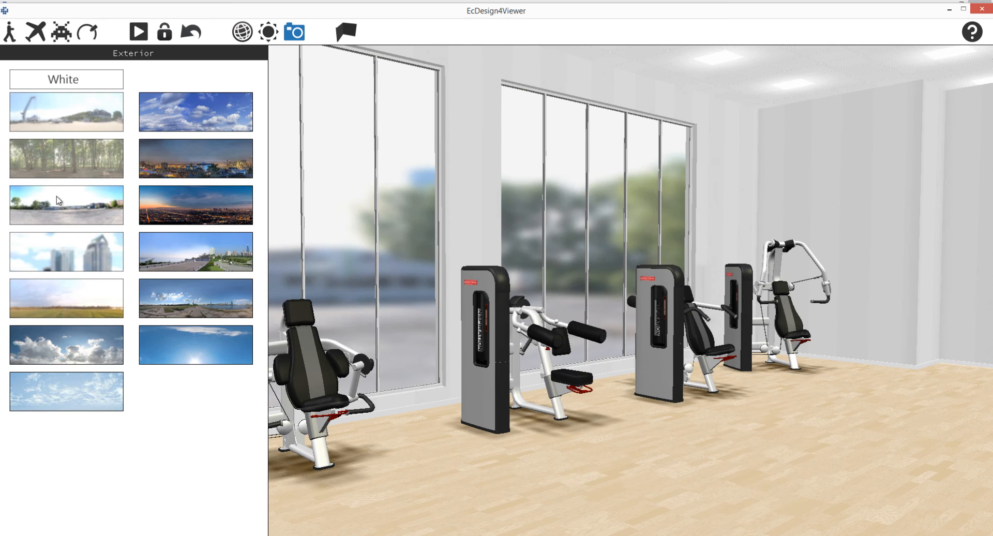
Set the sun direction to about the middle of its range and close the sun settings.
{"action": "left_click", "coordinate": [265, 34]}
{"action": "left_click_drag", "start_coordinate": [7, 85], "coordinate": [54, 86]}
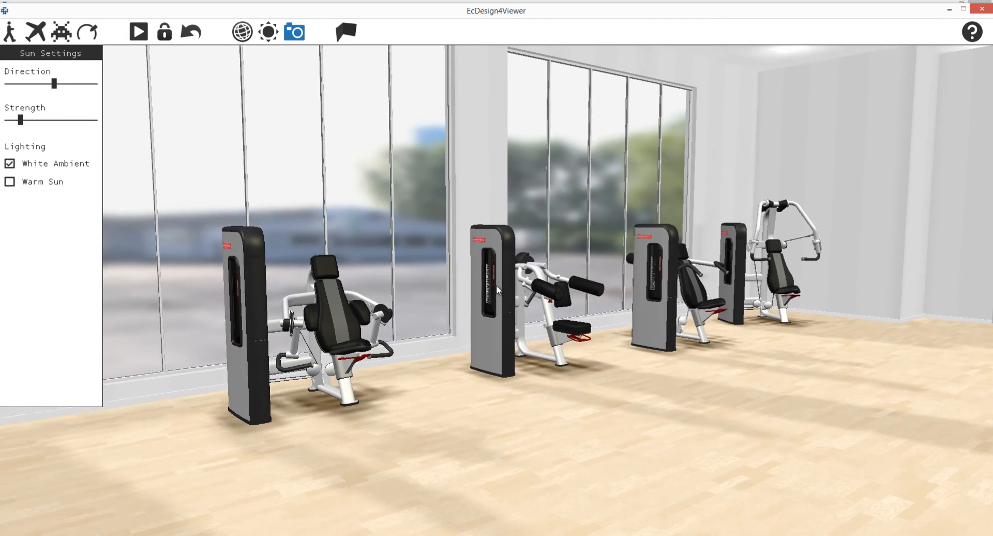
{"action": "left_click", "coordinate": [265, 34]}
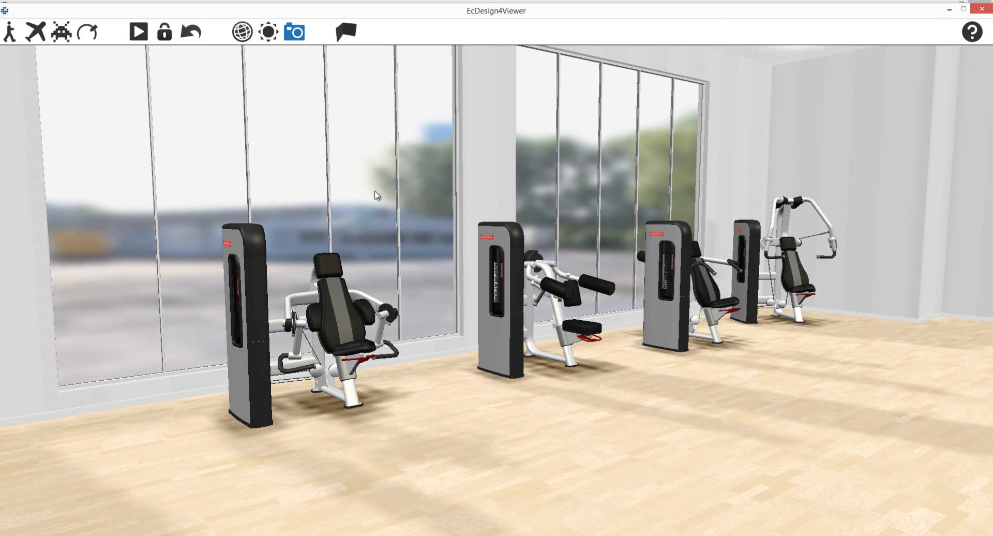
Turn the 3D view slightly and walk forward to frame the strength machines in front of the windows.
{"action": "left_click_drag", "start_coordinate": [435, 231], "coordinate": [496, 285]}
{"action": "key", "text": "w"}
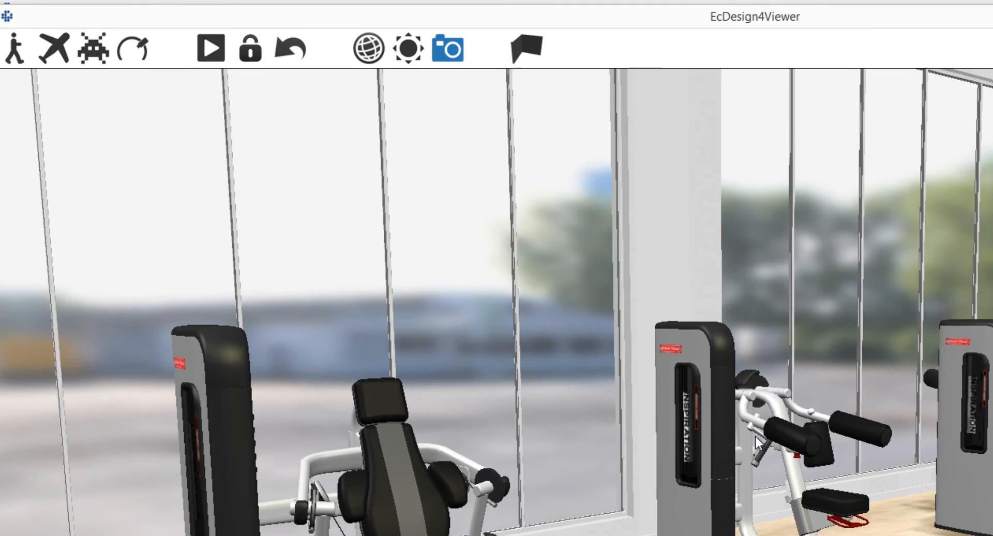
{"action": "left_click_drag", "start_coordinate": [466, 249], "coordinate": [496, 286]}
{"action": "key", "text": "w"}
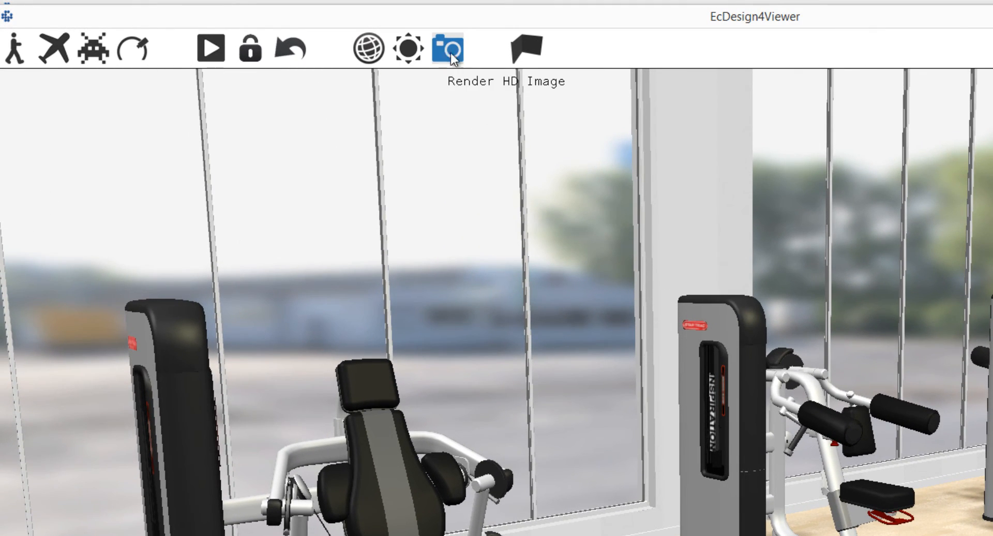
Render an HD image at Highres 1920x1080 and save it to the desktop as the JPG file "Test image 2".
{"action": "left_click", "coordinate": [458, 49]}
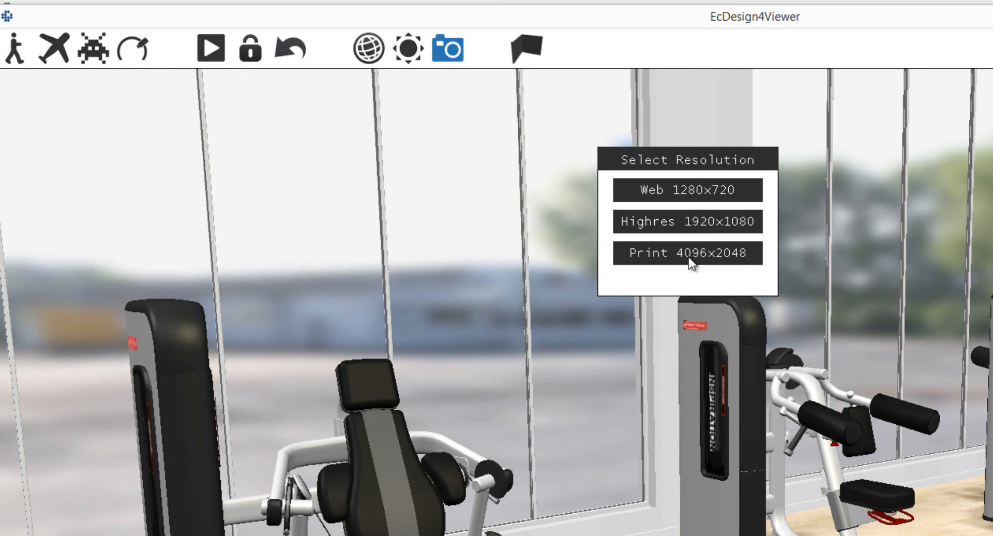
{"action": "left_click", "coordinate": [692, 229]}
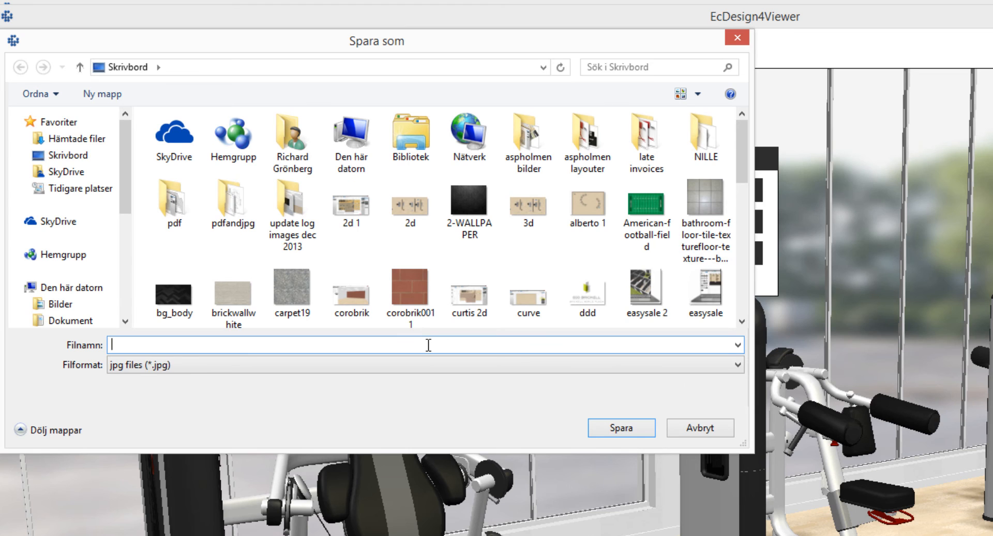
{"action": "type", "text": "Test imgae"}
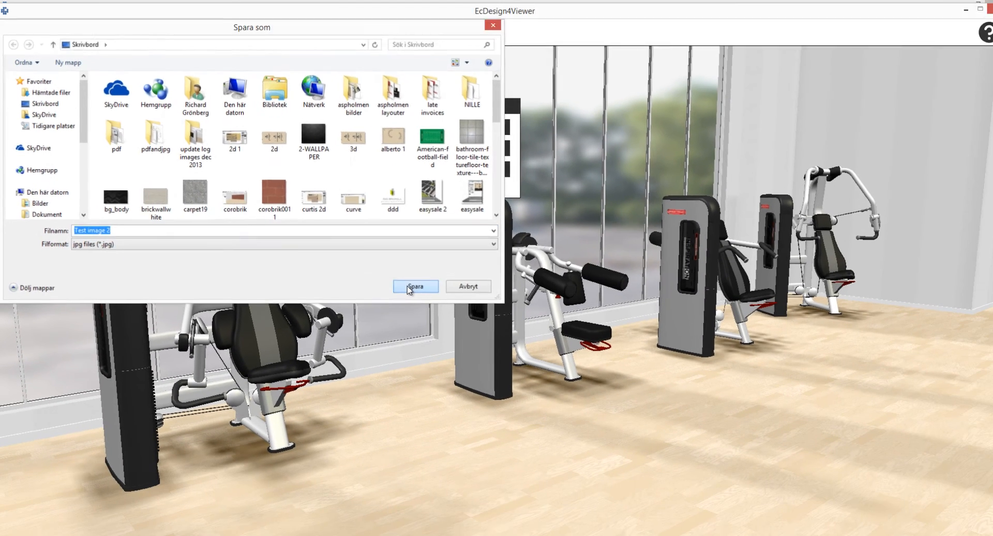
{"action": "left_click", "coordinate": [622, 427]}
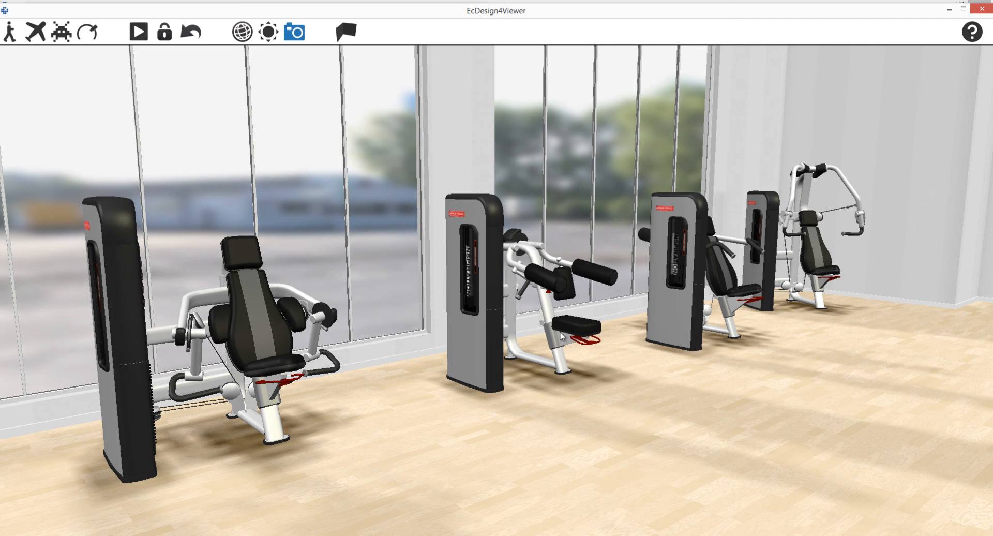
Turn the 3D view toward the double doors, set the exterior to White and switch to orbiting around the model.
{"action": "left_click_drag", "start_coordinate": [827, 209], "coordinate": [496, 286]}
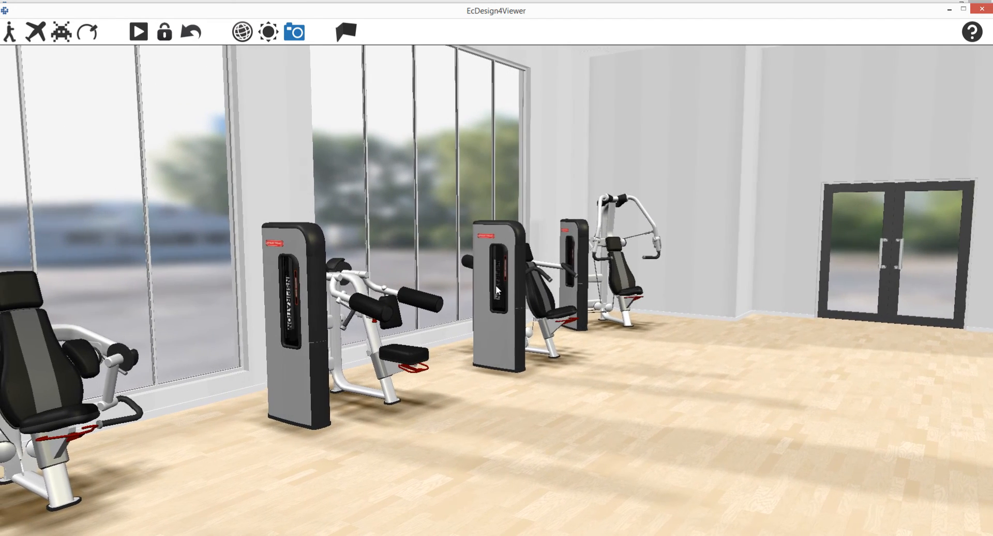
{"action": "left_click", "coordinate": [244, 34]}
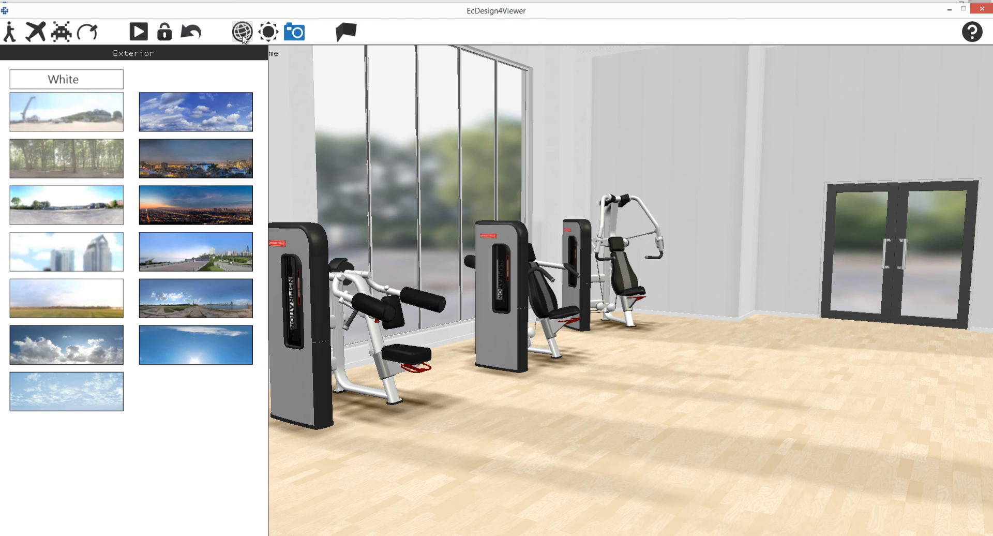
{"action": "left_click", "coordinate": [73, 81]}
{"action": "left_click", "coordinate": [86, 39]}
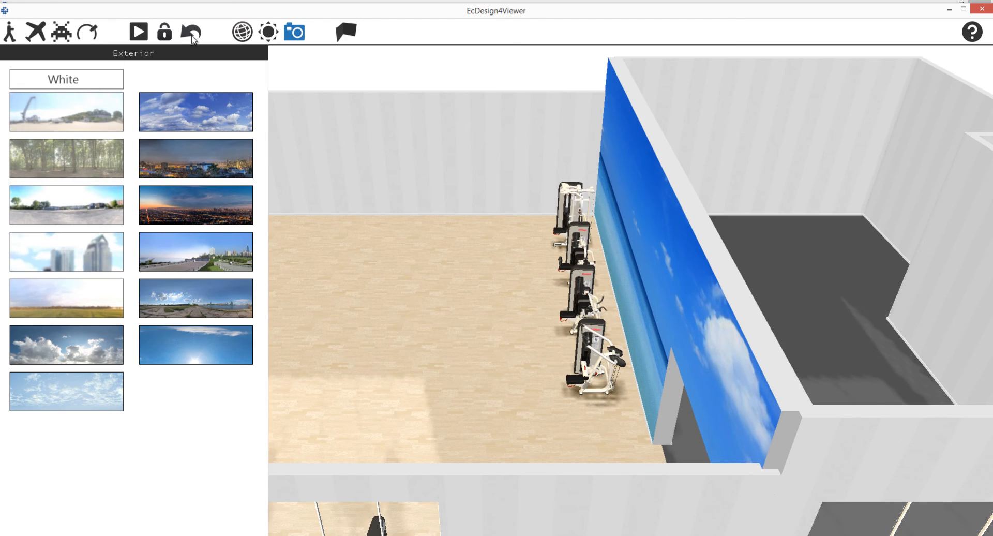
Close the exterior settings, view both furnished rooms from above, and close the 3D viewer.
{"action": "left_click", "coordinate": [242, 32]}
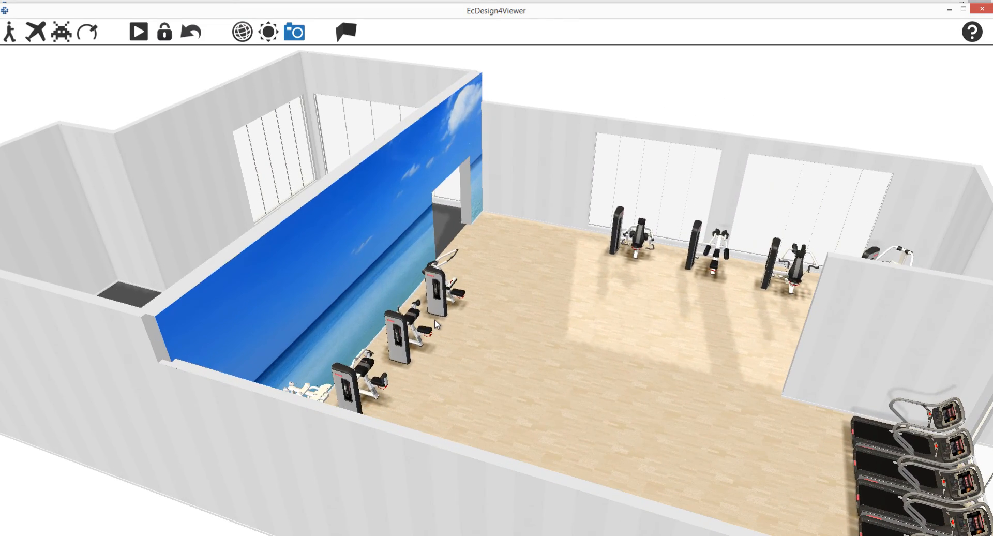
{"action": "left_click", "coordinate": [295, 35]}
{"action": "left_click", "coordinate": [981, 9]}
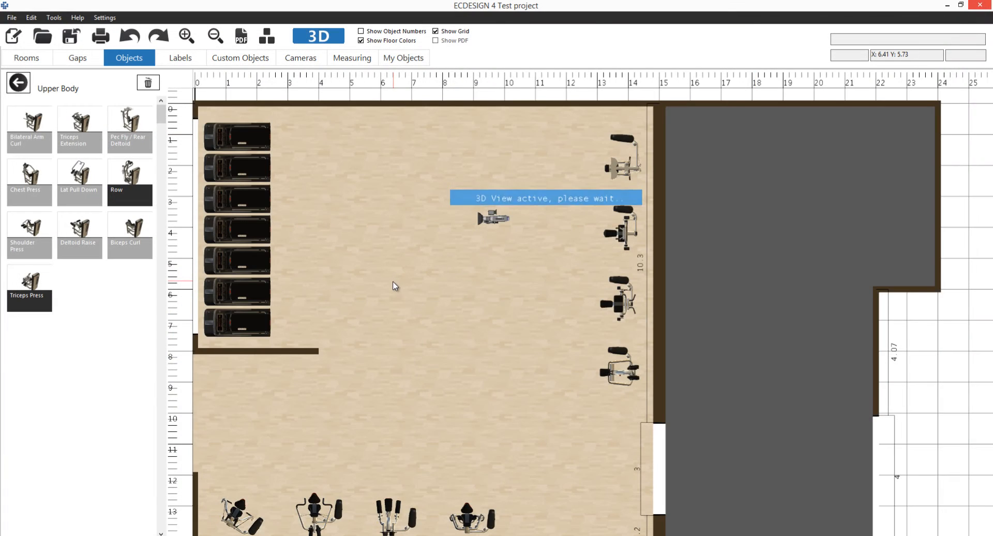
Place a Lounge Sofa 1 from the Standard indoor seating library against the short partition wall in the entrance area.
{"action": "left_click", "coordinate": [19, 84]}
{"action": "left_click", "coordinate": [19, 88]}
{"action": "left_click", "coordinate": [19, 88]}
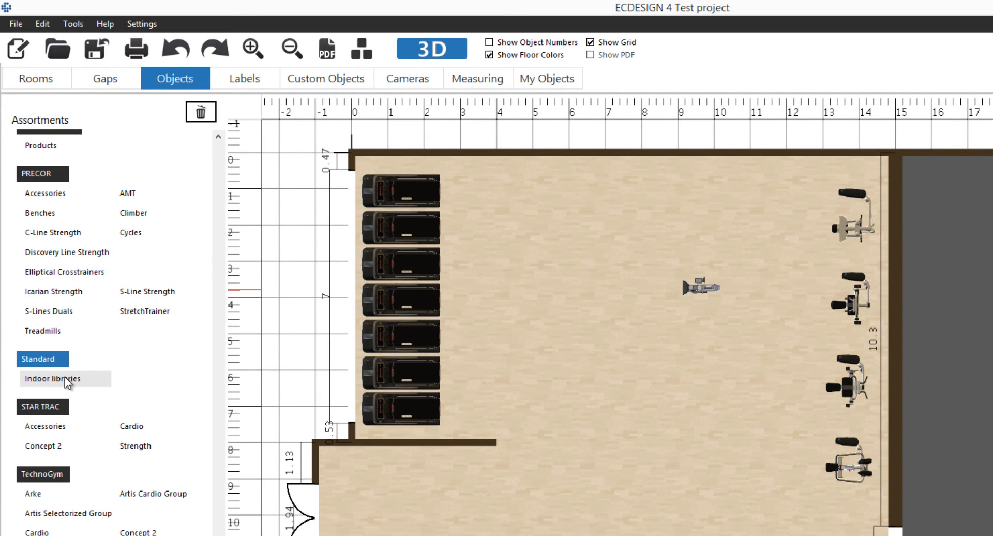
{"action": "left_click", "coordinate": [66, 382]}
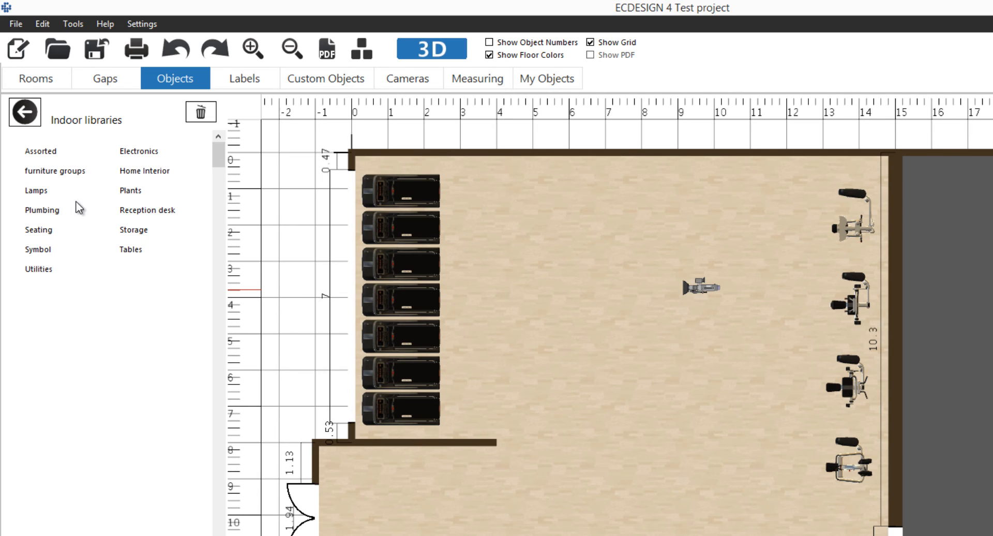
{"action": "left_click", "coordinate": [54, 233]}
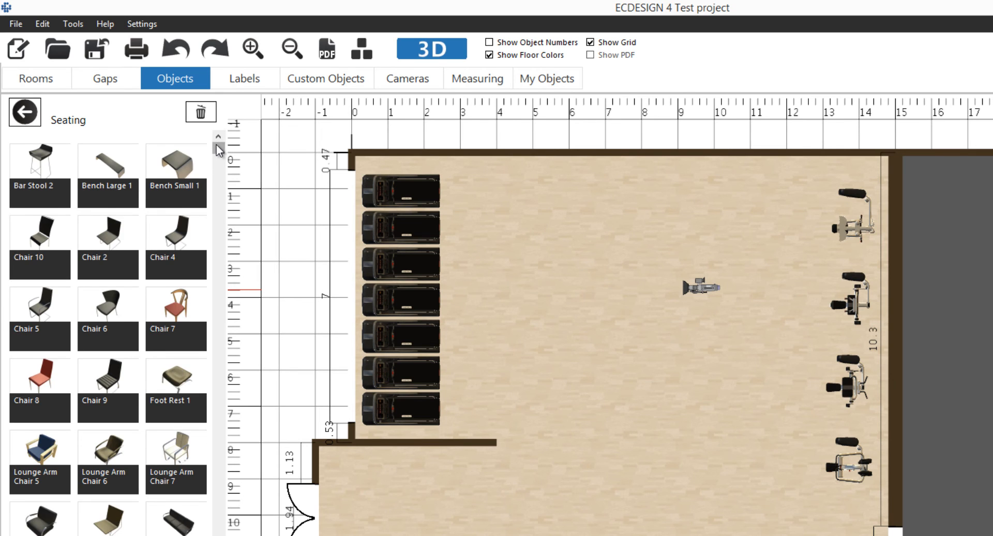
{"action": "left_click_drag", "start_coordinate": [217, 146], "coordinate": [219, 344]}
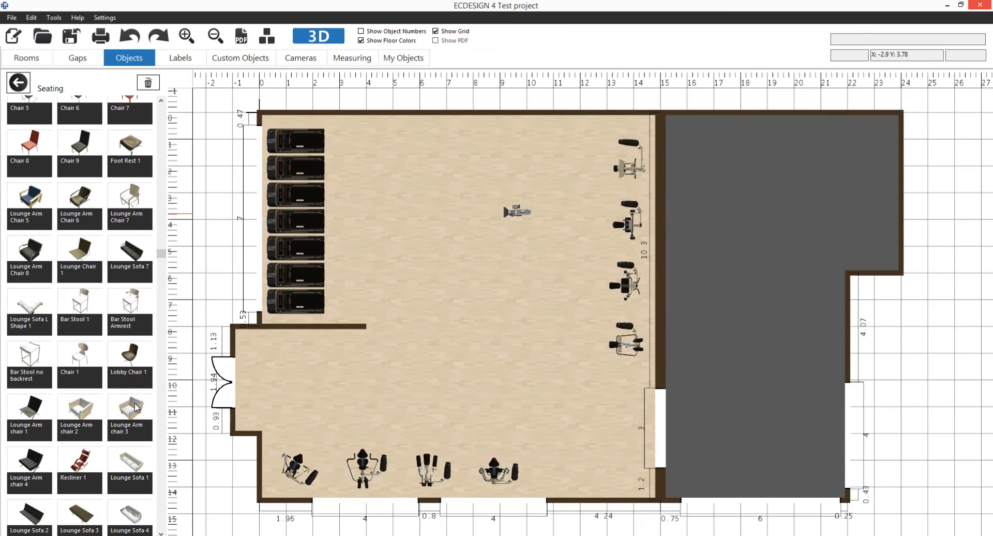
{"action": "left_click_drag", "start_coordinate": [136, 456], "coordinate": [312, 343]}
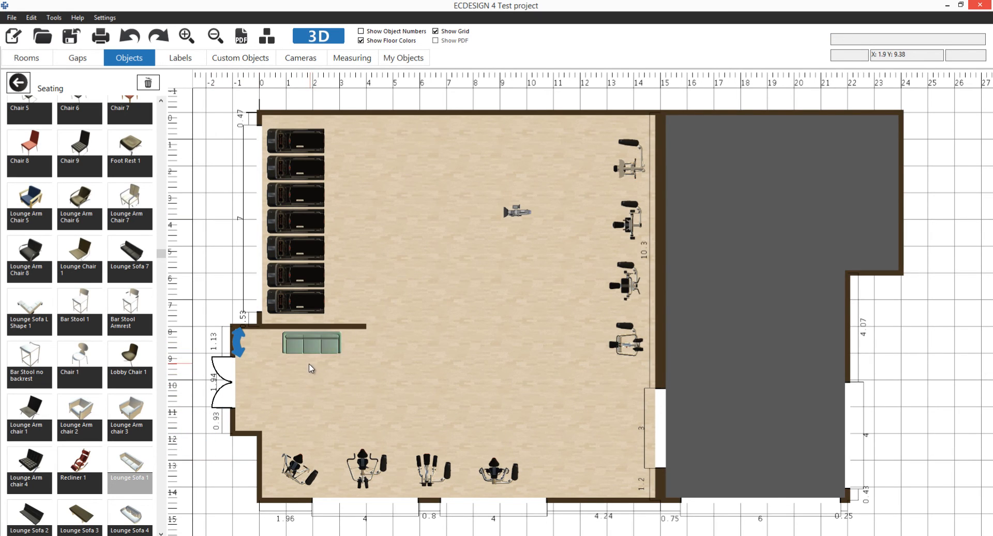
Change the sofa's material to Dark grey Fabric without applying it to other objects of the same line.
{"action": "left_click", "coordinate": [315, 346]}
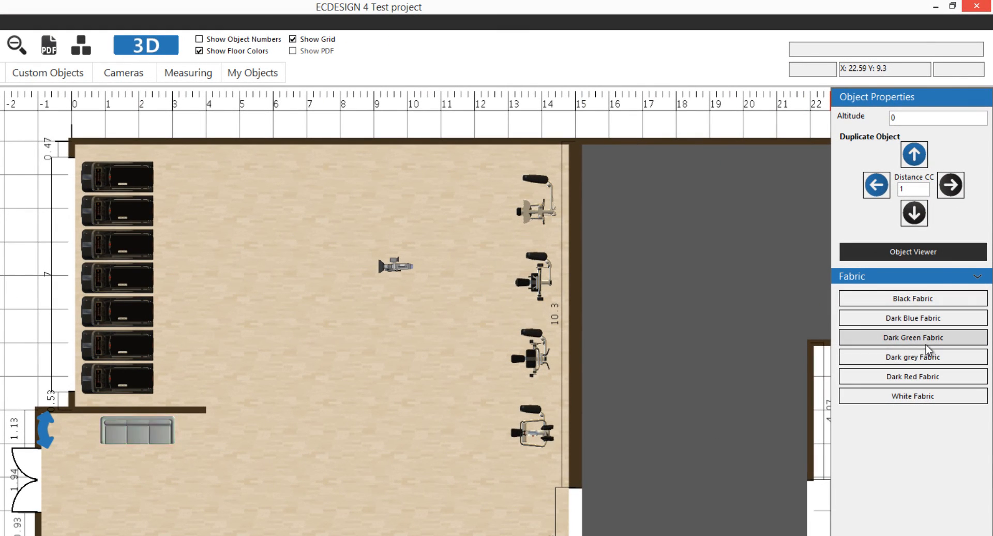
{"action": "left_click", "coordinate": [927, 360]}
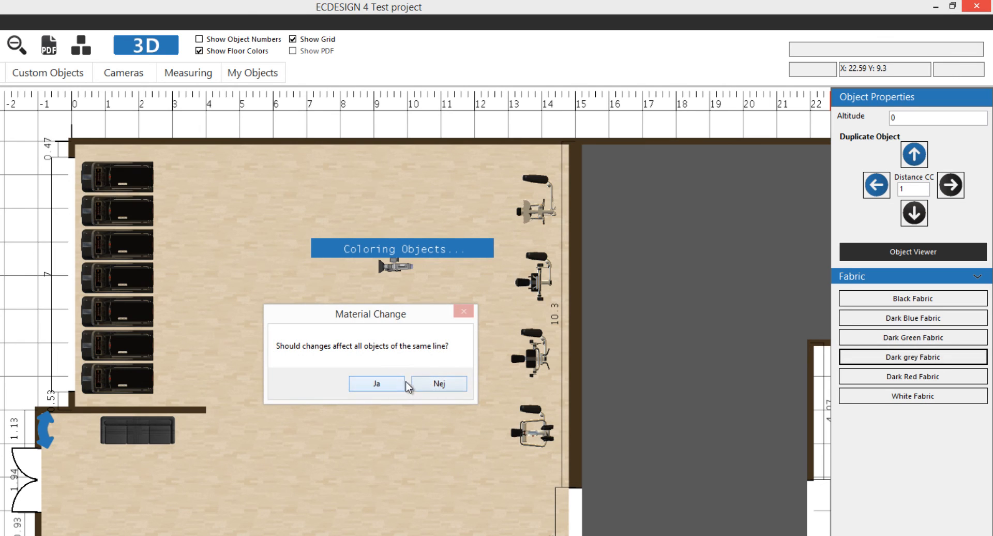
{"action": "left_click", "coordinate": [425, 384]}
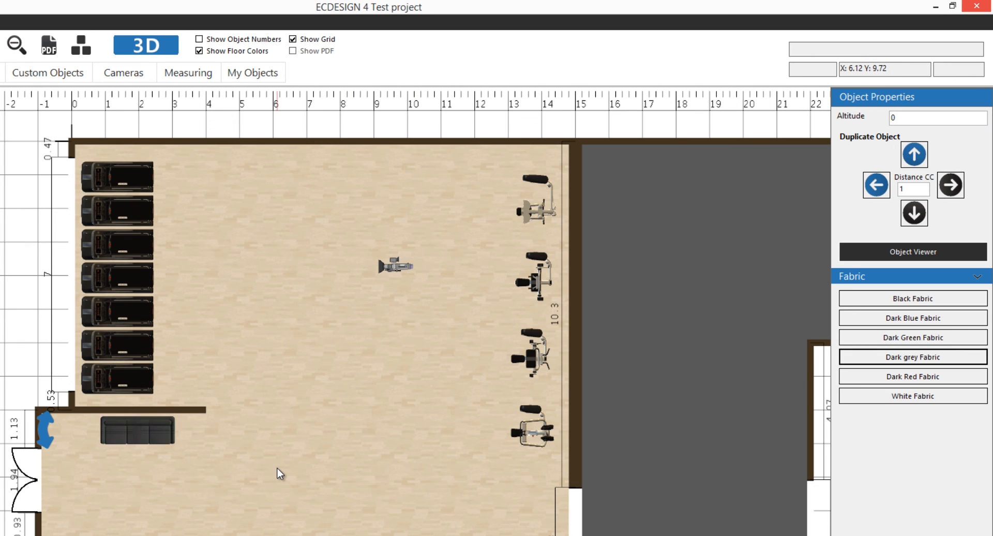
{"action": "left_click", "coordinate": [273, 468]}
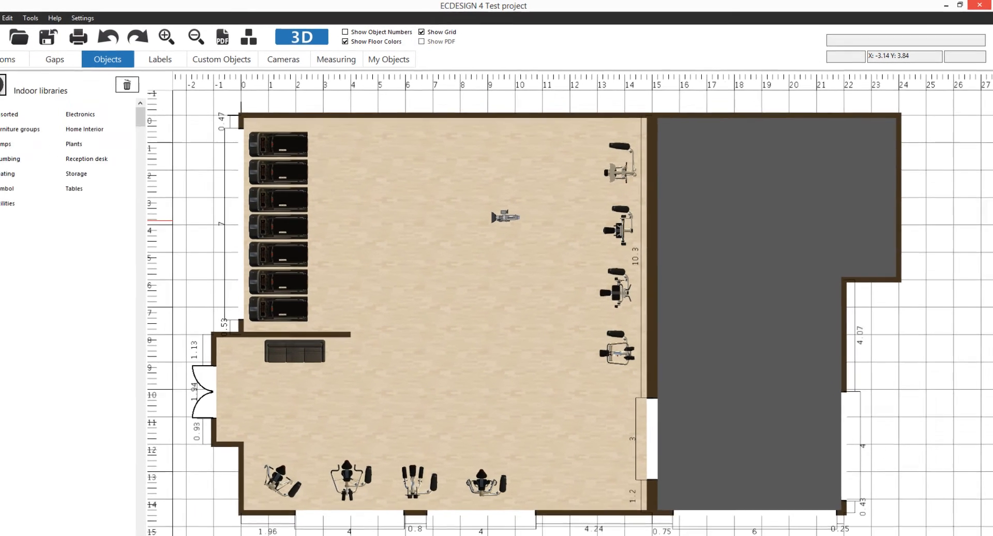
Place a plant 8 from the indoor plants library at each end of the sofa.
{"action": "left_click", "coordinate": [99, 141]}
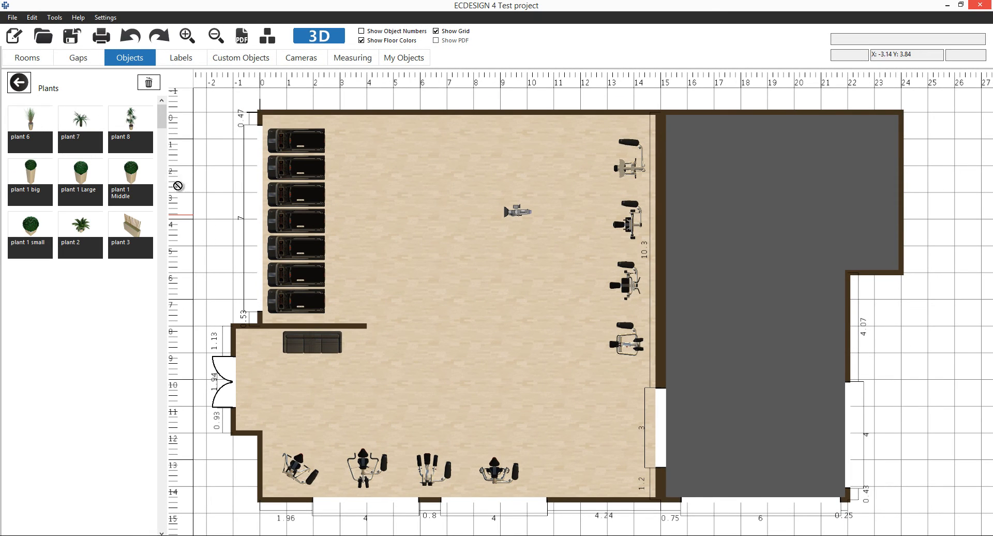
{"action": "left_click", "coordinate": [138, 141]}
{"action": "left_click_drag", "start_coordinate": [136, 123], "coordinate": [274, 341]}
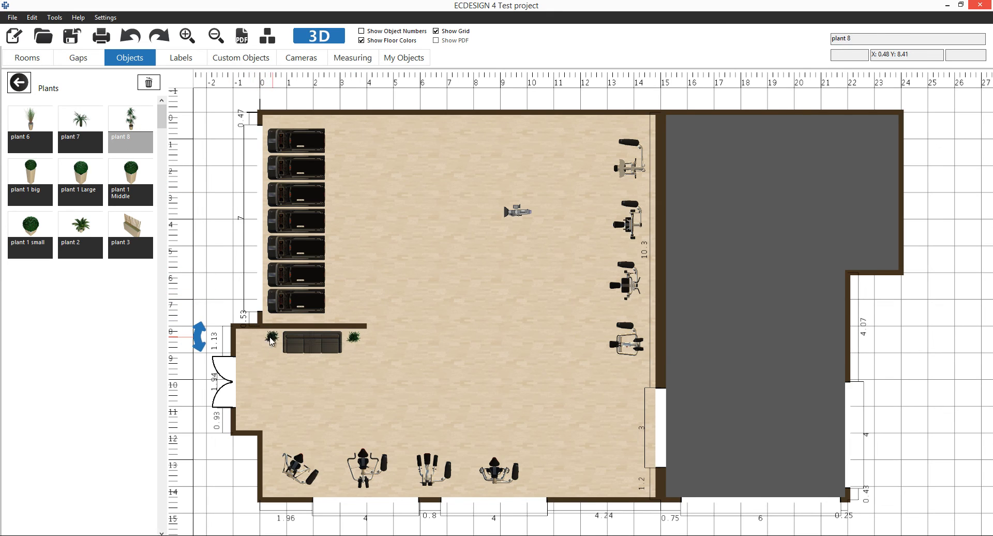
Place a Group Reception desk Glass from the furniture groups in the main room and rotate it to face the entrance doors.
{"action": "left_click", "coordinate": [19, 82]}
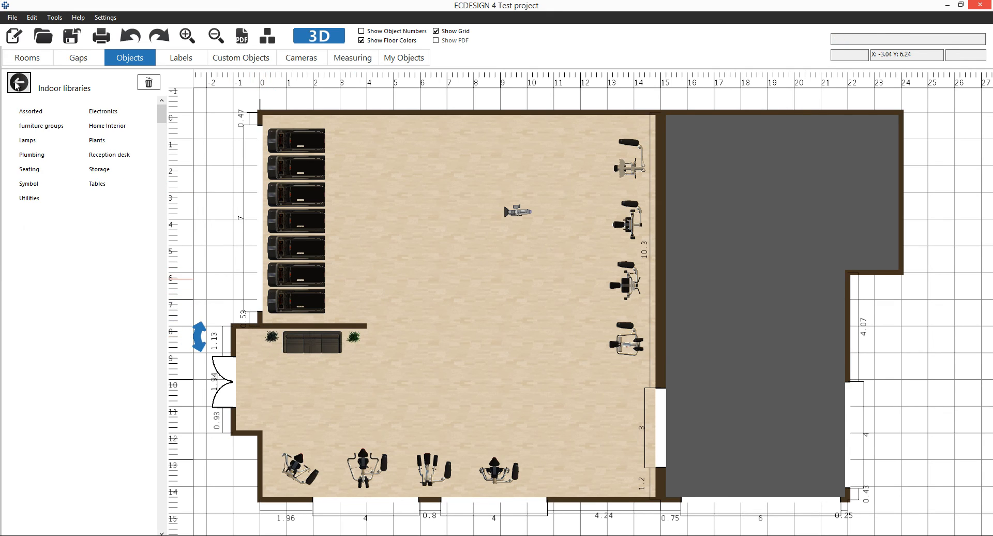
{"action": "left_click", "coordinate": [42, 127]}
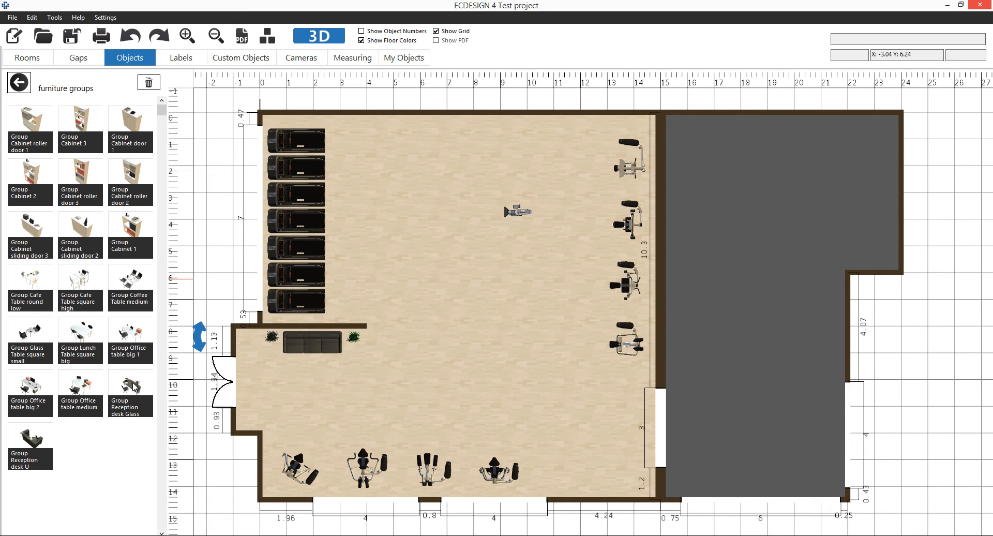
{"action": "left_click_drag", "start_coordinate": [133, 385], "coordinate": [444, 357]}
{"action": "left_click_drag", "start_coordinate": [369, 353], "coordinate": [426, 379]}
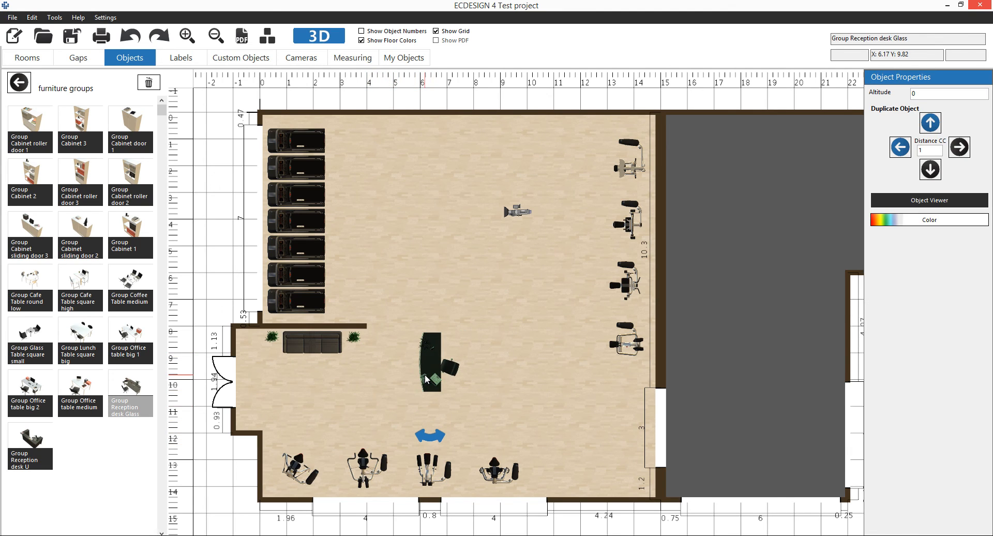
Inspect the sofa, plants and reception desk in the 3D viewer, and return to the floor plan.
{"action": "left_click", "coordinate": [313, 38]}
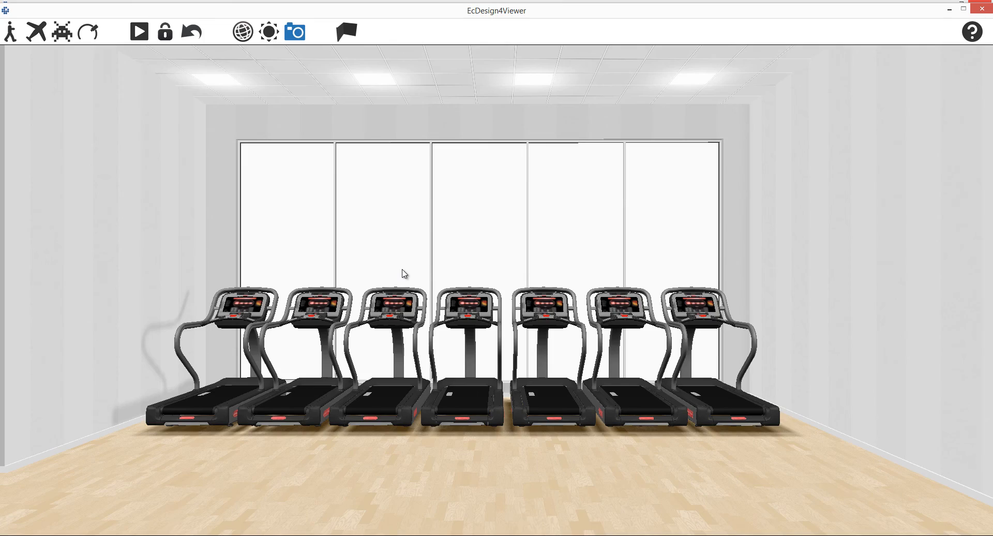
{"action": "left_click_drag", "start_coordinate": [403, 270], "coordinate": [498, 284]}
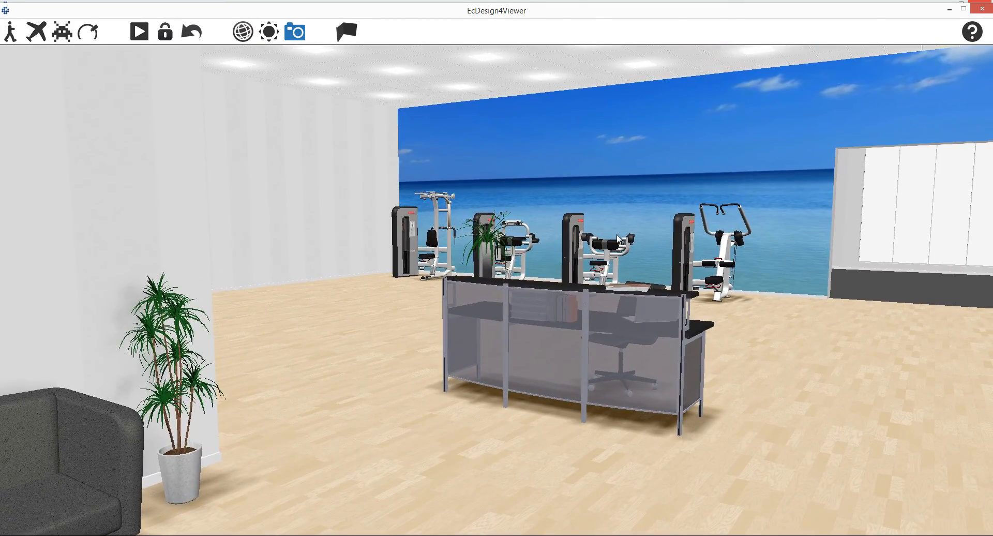
{"action": "left_click", "coordinate": [984, 13]}
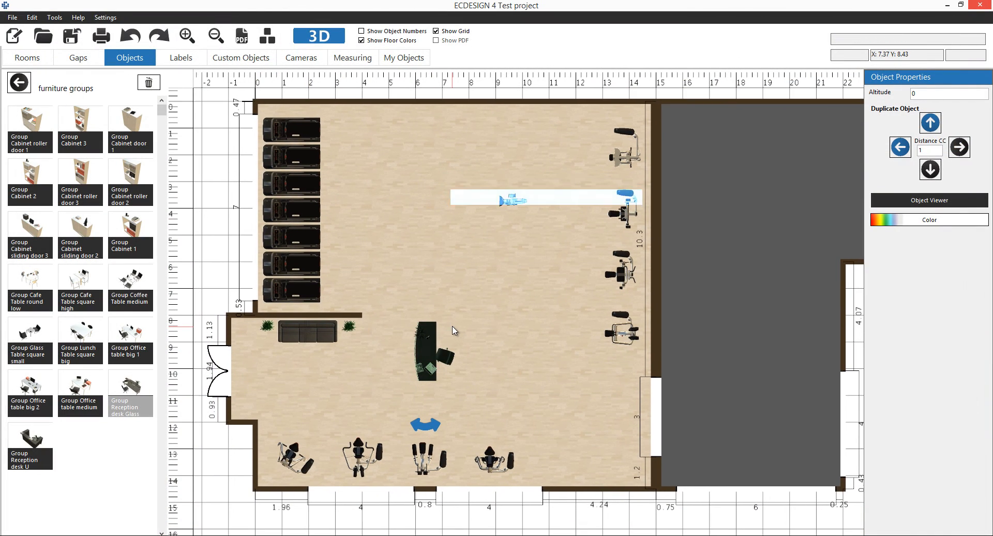
{"action": "left_click", "coordinate": [454, 330]}
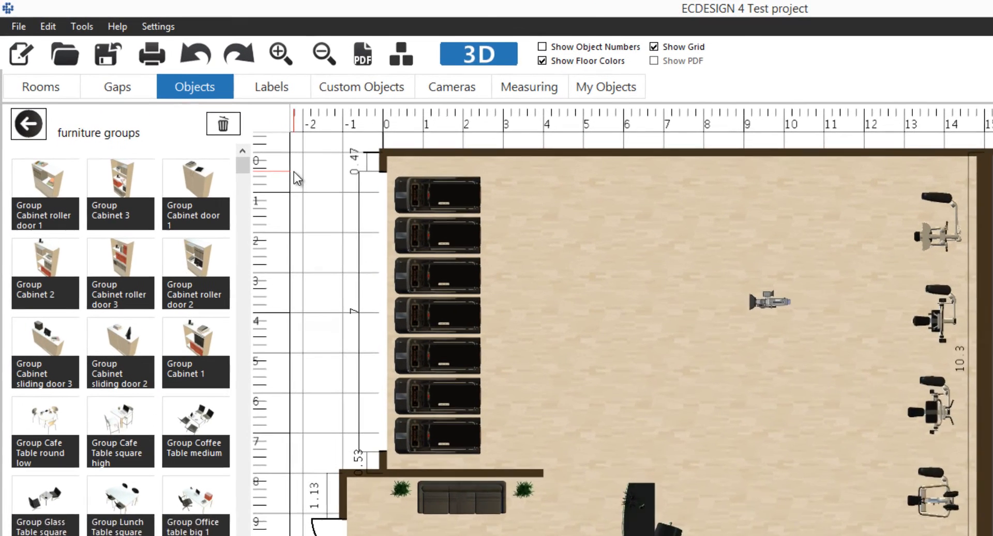
Create a text label reading "Main Area" in the large room.
{"action": "left_click", "coordinate": [299, 88]}
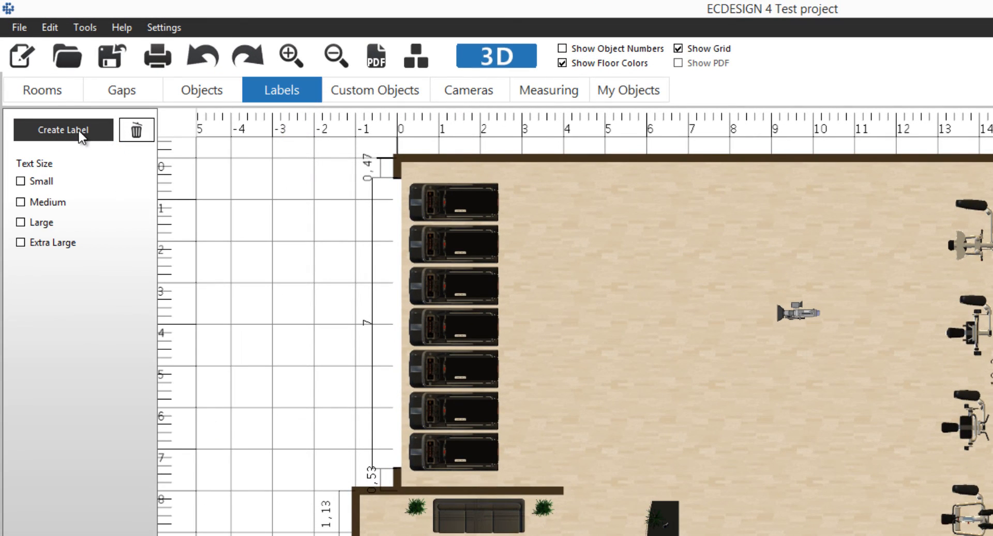
{"action": "left_click", "coordinate": [65, 126]}
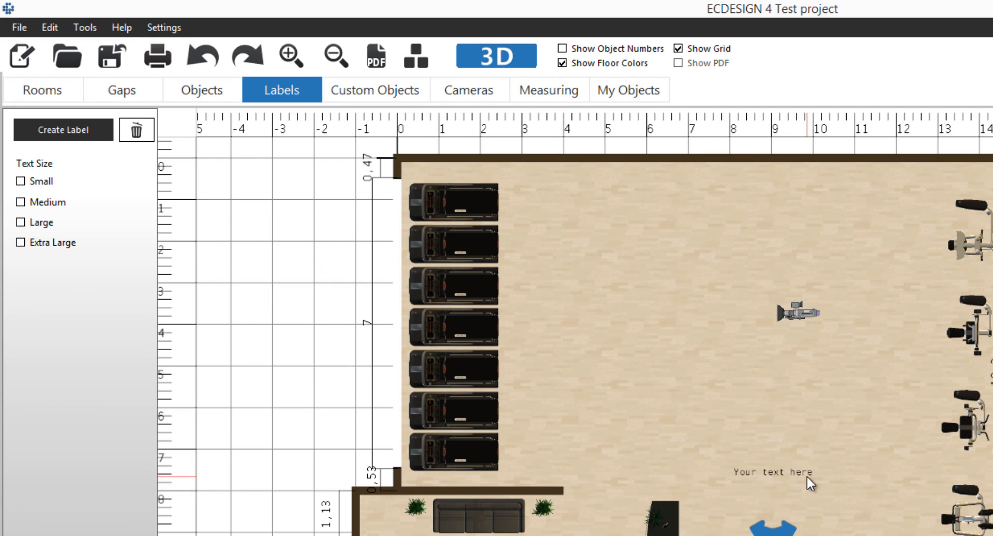
{"action": "type", "text": "Main Area"}
{"action": "scroll", "coordinate": [728, 466], "scroll_direction": "up", "scroll_amount": 2}
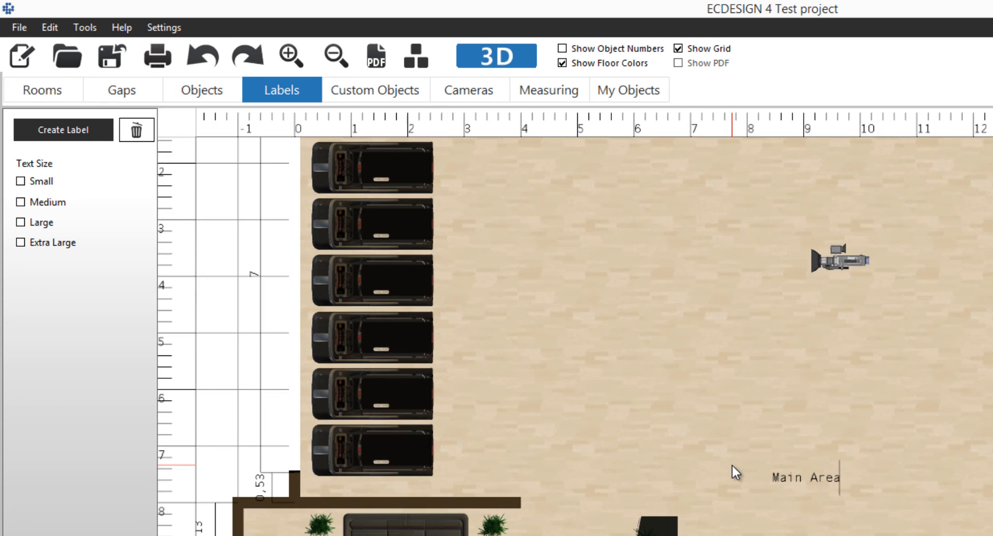
Try the Large text size on the "Main Area" label and settle on Medium.
{"action": "left_click", "coordinate": [20, 201]}
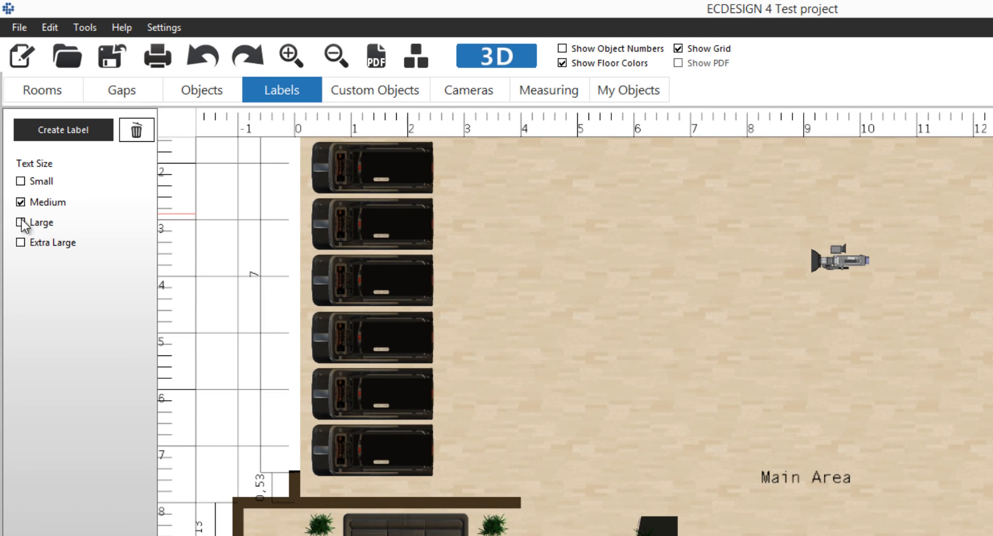
{"action": "left_click", "coordinate": [20, 223]}
{"action": "left_click", "coordinate": [20, 202]}
{"action": "scroll", "coordinate": [521, 511], "scroll_direction": "down", "scroll_amount": 1}
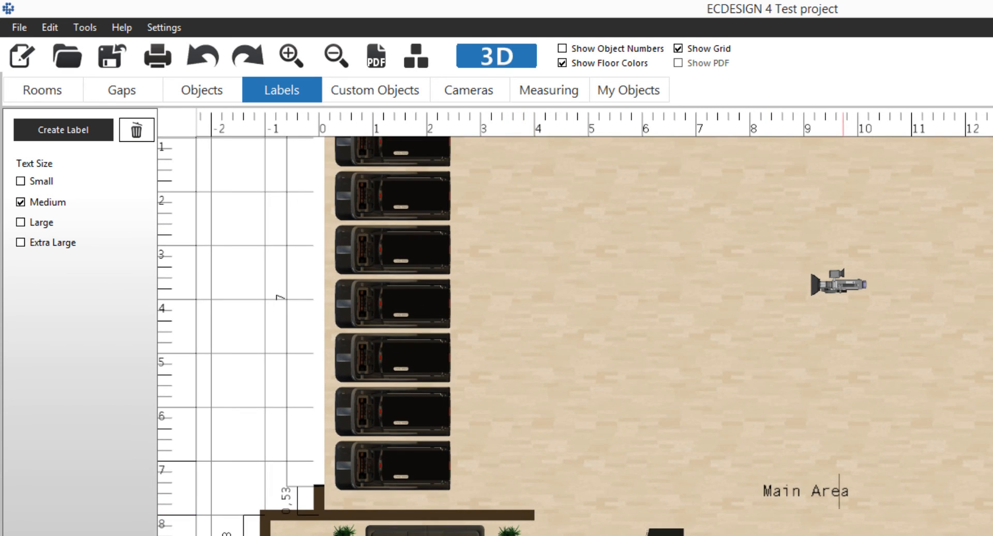
Move the "Main Area" label to the middle of the room between the treadmills and the strength machines.
{"action": "left_click_drag", "start_coordinate": [795, 488], "coordinate": [800, 468]}
{"action": "left_click_drag", "start_coordinate": [769, 534], "coordinate": [662, 481]}
{"action": "left_click_drag", "start_coordinate": [665, 407], "coordinate": [670, 340]}
{"action": "middle_click_drag", "start_coordinate": [670, 339], "coordinate": [653, 384]}
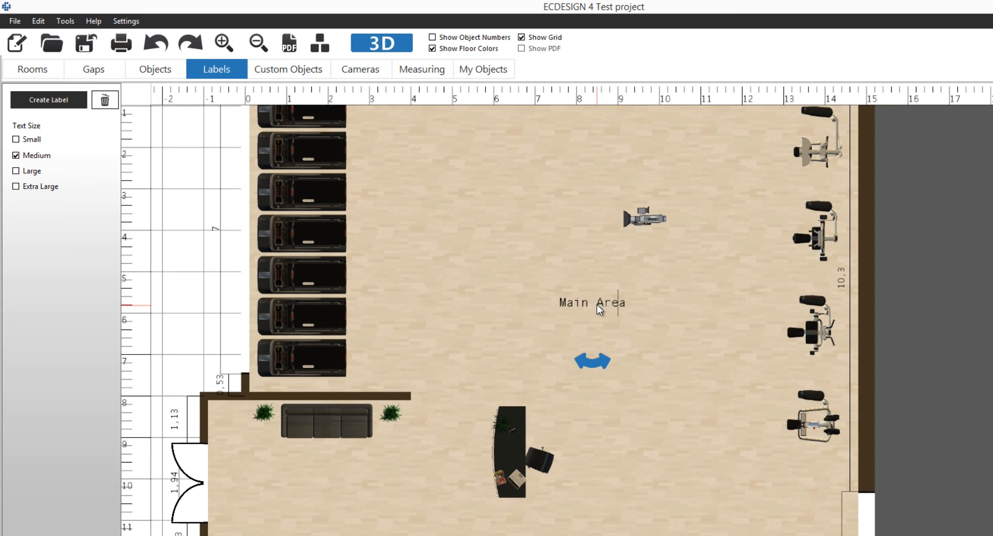
{"action": "middle_click_drag", "start_coordinate": [583, 343], "coordinate": [577, 367]}
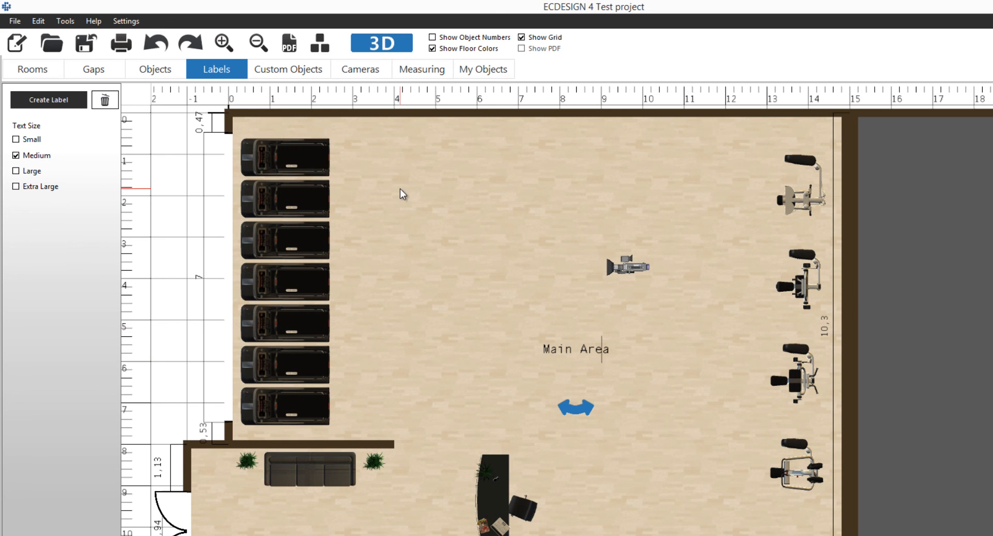
Show the object numbers and shift the number 7 slightly above its strength machine near the room's upper corner.
{"action": "middle_click_drag", "start_coordinate": [400, 189], "coordinate": [407, 200]}
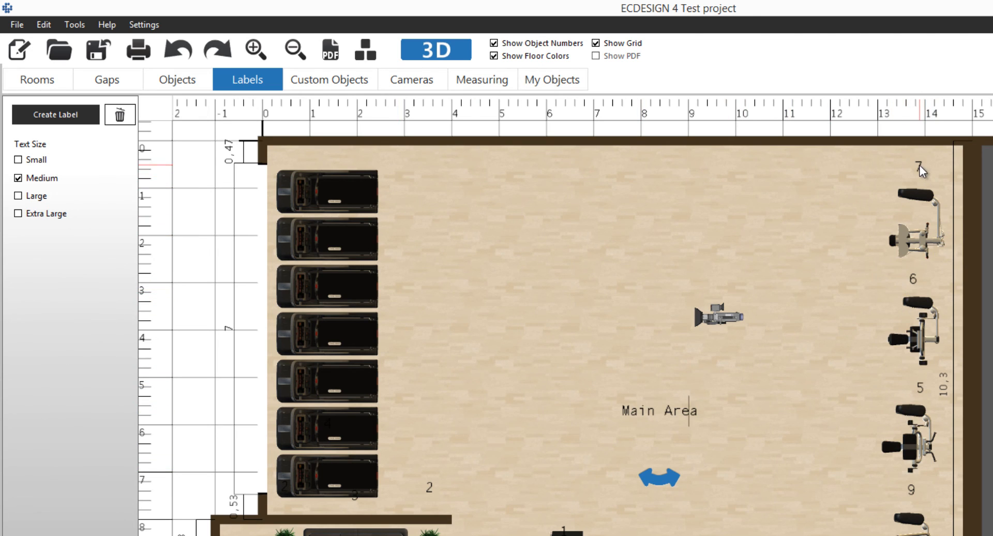
{"action": "mouse_move", "coordinate": [919, 166]}
{"action": "left_mouse_down"}
{"action": "mouse_move", "coordinate": [882, 182]}
{"action": "mouse_move", "coordinate": [885, 190]}
{"action": "mouse_move", "coordinate": [915, 168]}
{"action": "left_mouse_up"}
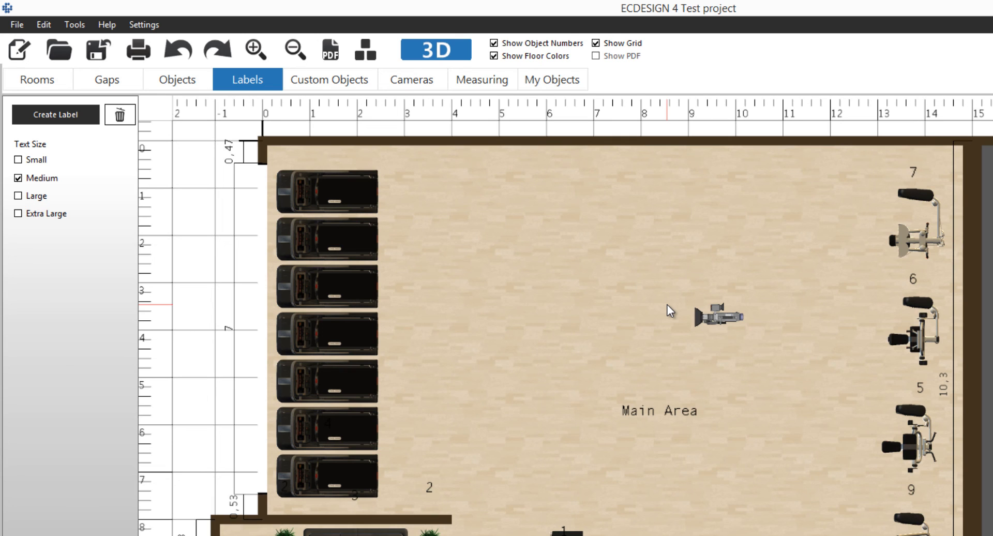
Open the print settings for the floor plan drawing.
{"action": "scroll", "coordinate": [662, 305], "scroll_direction": "down", "scroll_amount": 1}
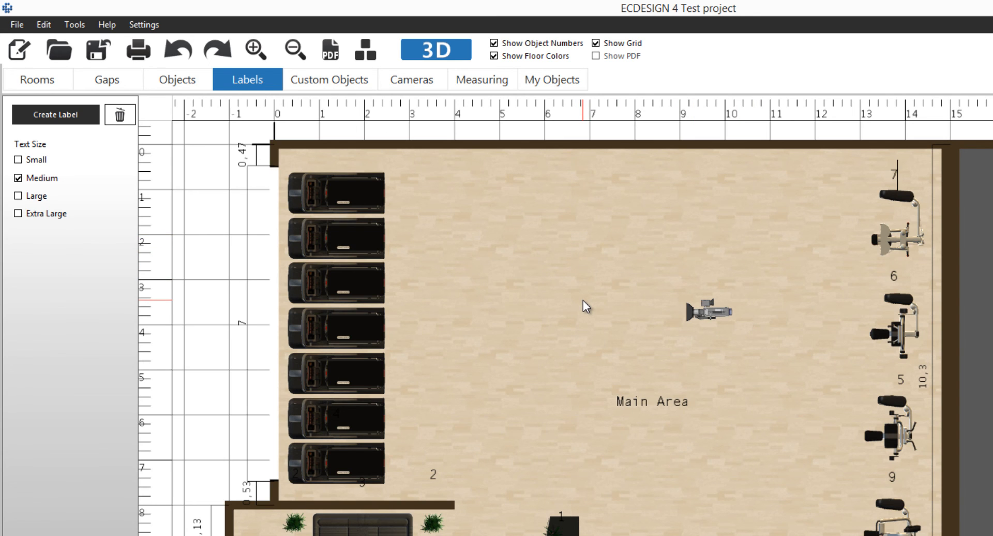
{"action": "scroll", "coordinate": [583, 306], "scroll_direction": "down", "scroll_amount": 3}
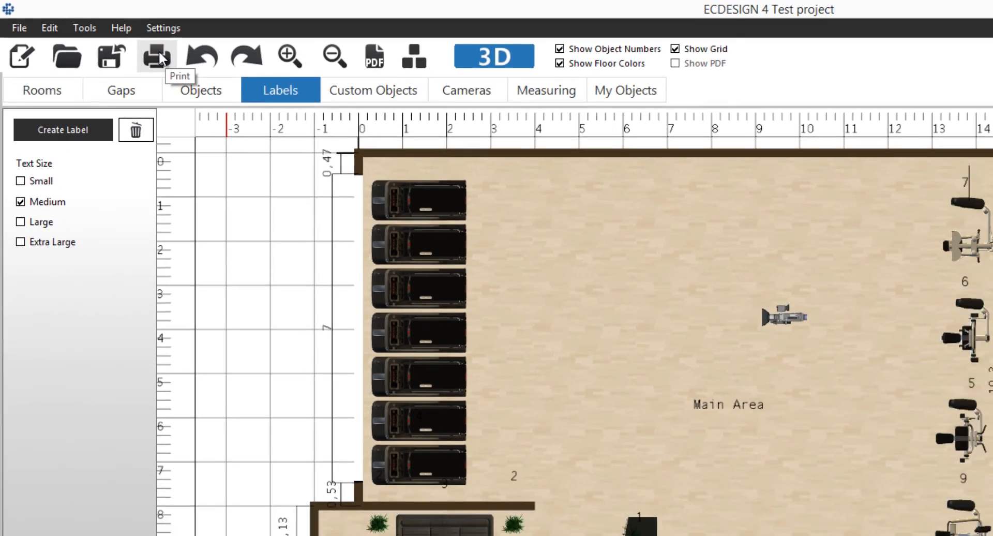
{"action": "left_click", "coordinate": [205, 71]}
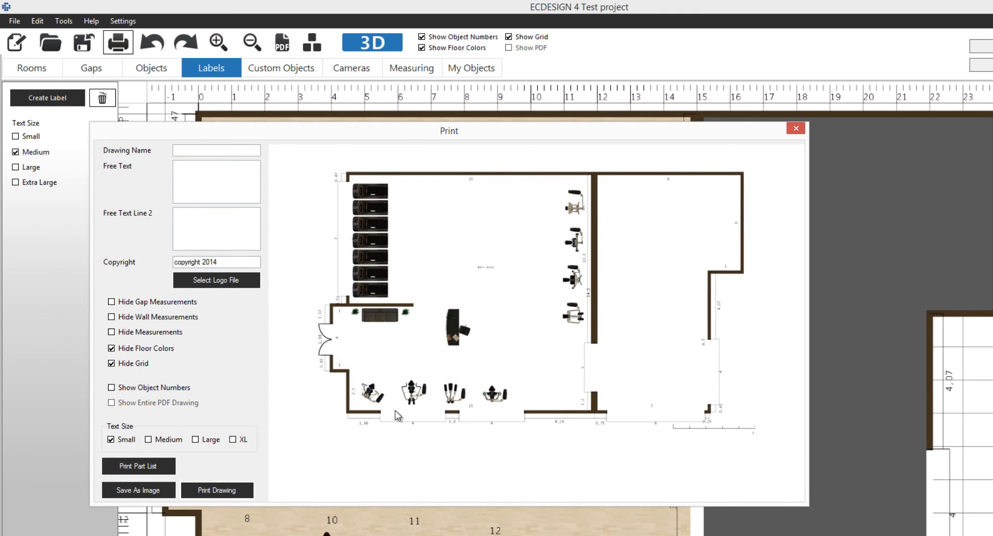
Set the drawing name for the printout to "My project drawing".
{"action": "left_click", "coordinate": [206, 150]}
{"action": "type", "text": "M"}
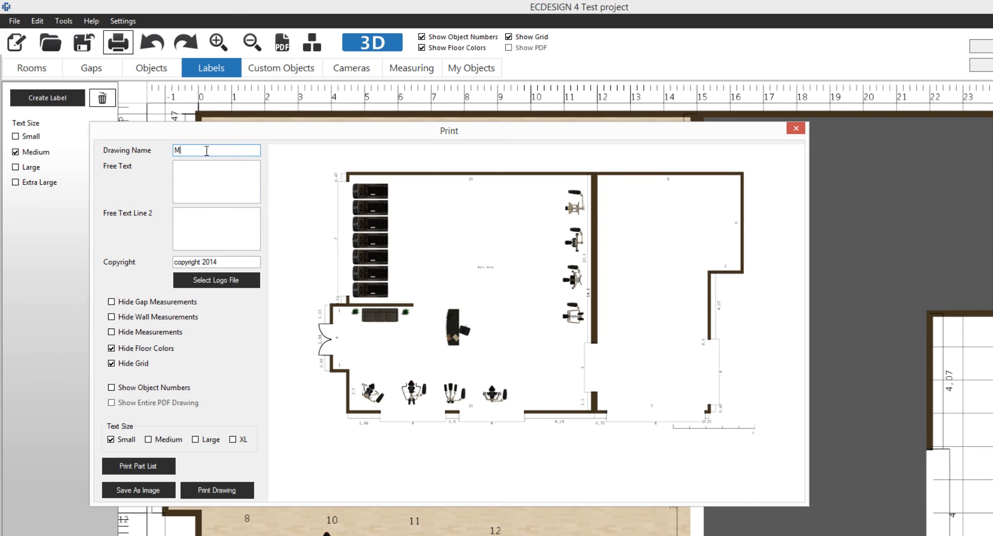
{"action": "type", "text": "y project drawing"}
{"action": "left_click", "coordinate": [185, 171]}
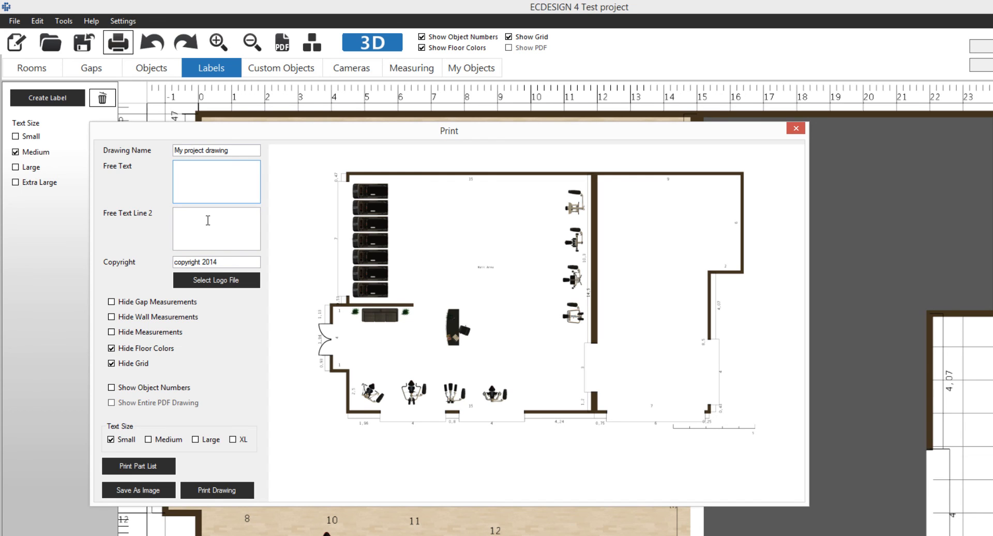
{"action": "left_click", "coordinate": [220, 261]}
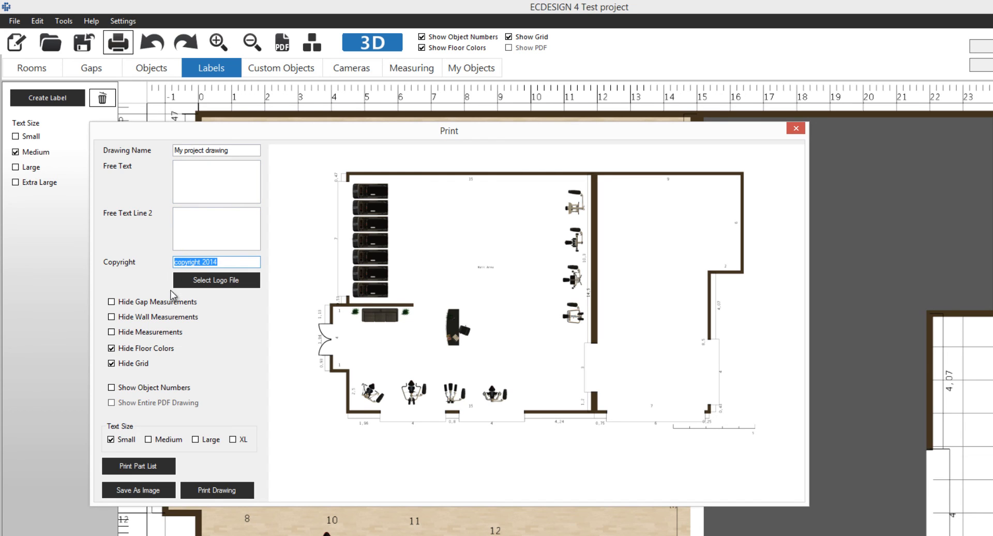
Add the image file "logo" from the desktop folder (Skrivbord) as the printout's logo.
{"action": "left_click", "coordinate": [237, 282]}
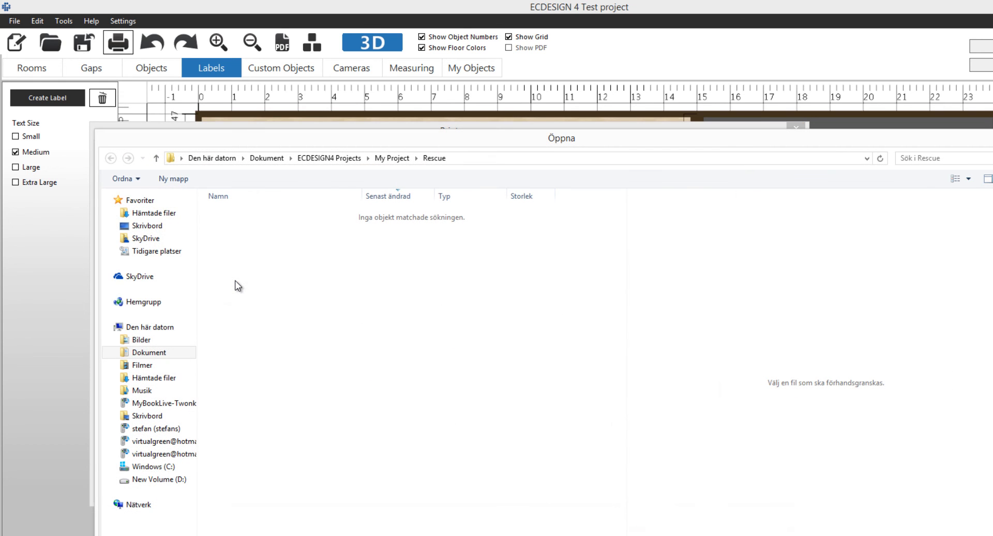
{"action": "left_click", "coordinate": [170, 218]}
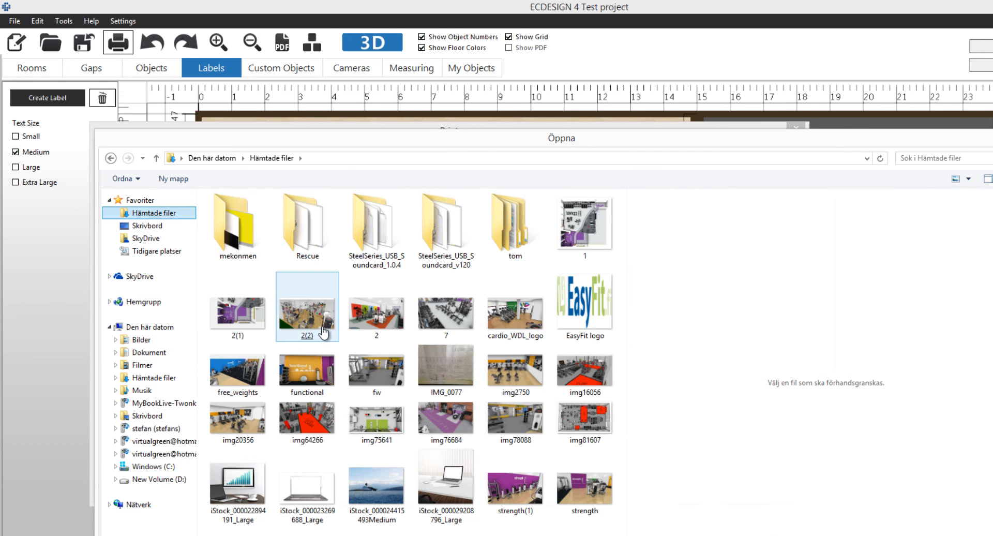
{"action": "left_click", "coordinate": [148, 227]}
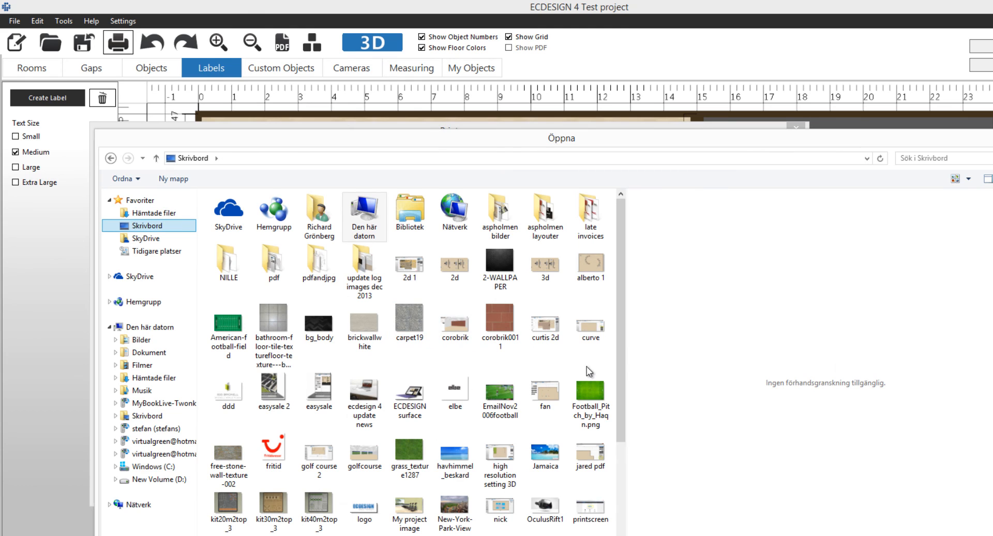
{"action": "left_click", "coordinate": [367, 508]}
{"action": "double_click", "coordinate": [367, 508]}
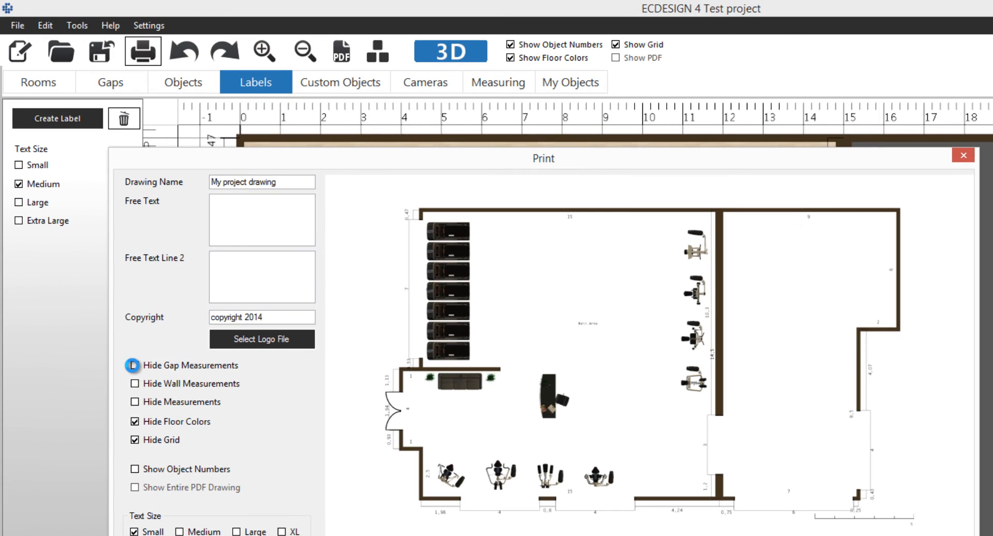
Compare the print preview with and without gap measurements, and leave the gap measurements hidden.
{"action": "left_click", "coordinate": [110, 302]}
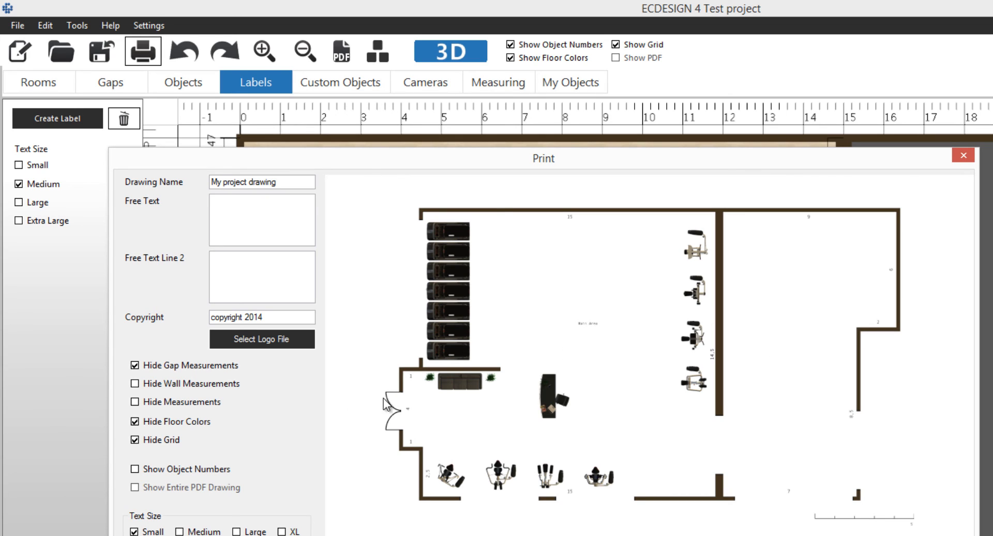
{"action": "left_click", "coordinate": [135, 384]}
{"action": "left_click", "coordinate": [134, 365]}
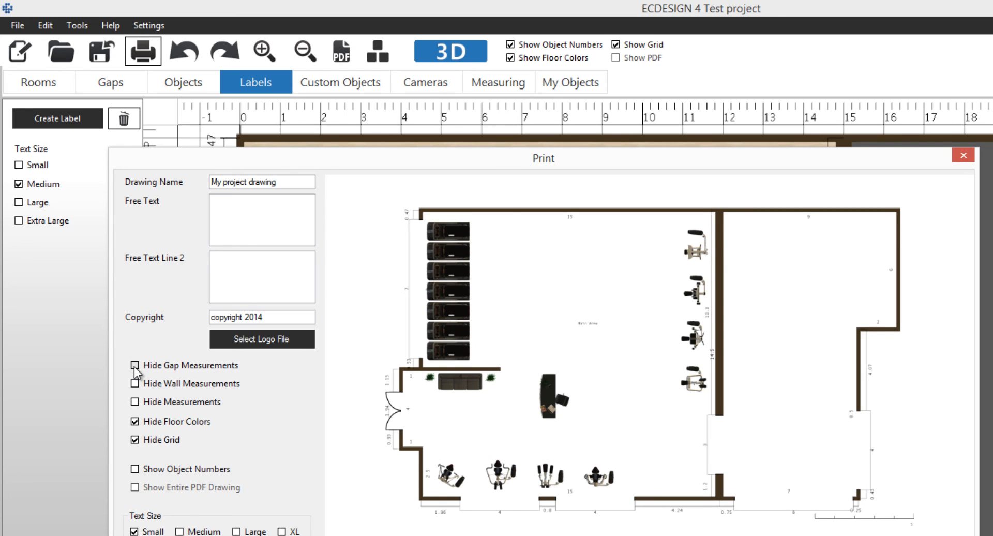
{"action": "left_click", "coordinate": [134, 366]}
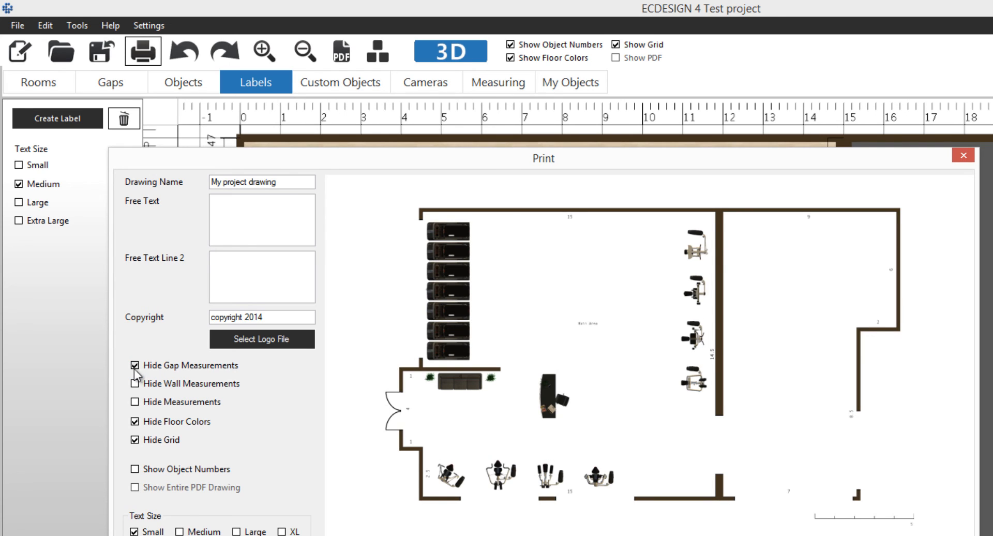
Preview the printout with floor colors shown and with the grid shown, hiding each of them again.
{"action": "left_click", "coordinate": [134, 422]}
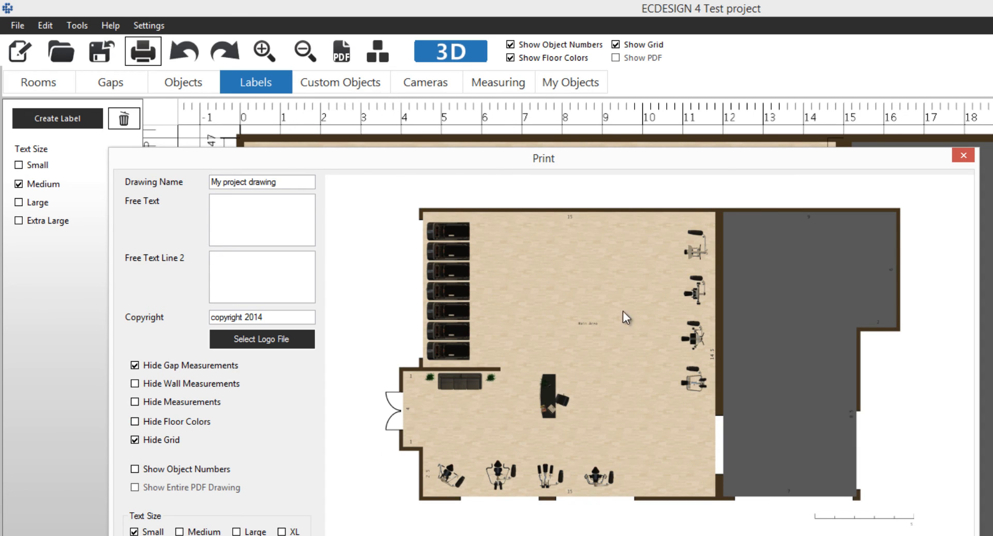
{"action": "left_click", "coordinate": [135, 422]}
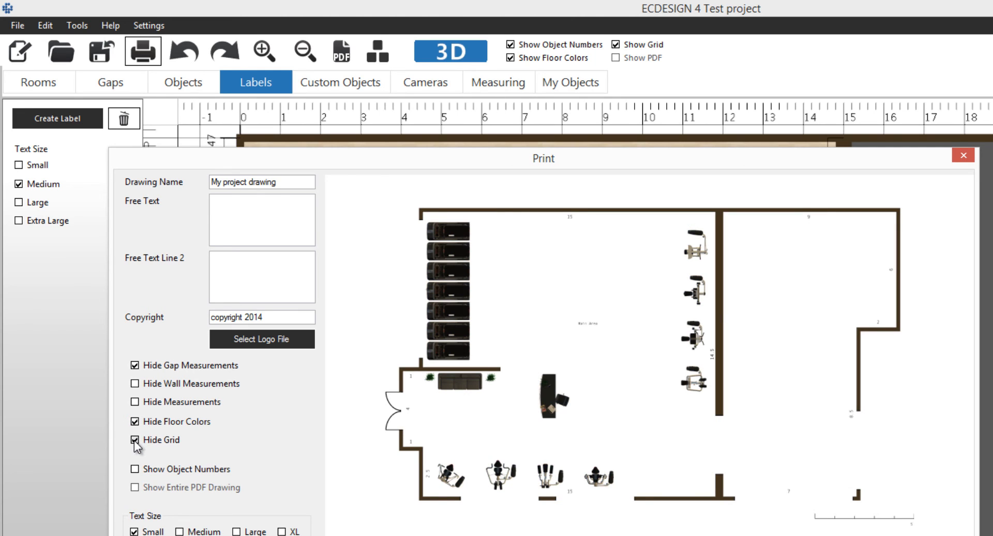
{"action": "left_click", "coordinate": [135, 439]}
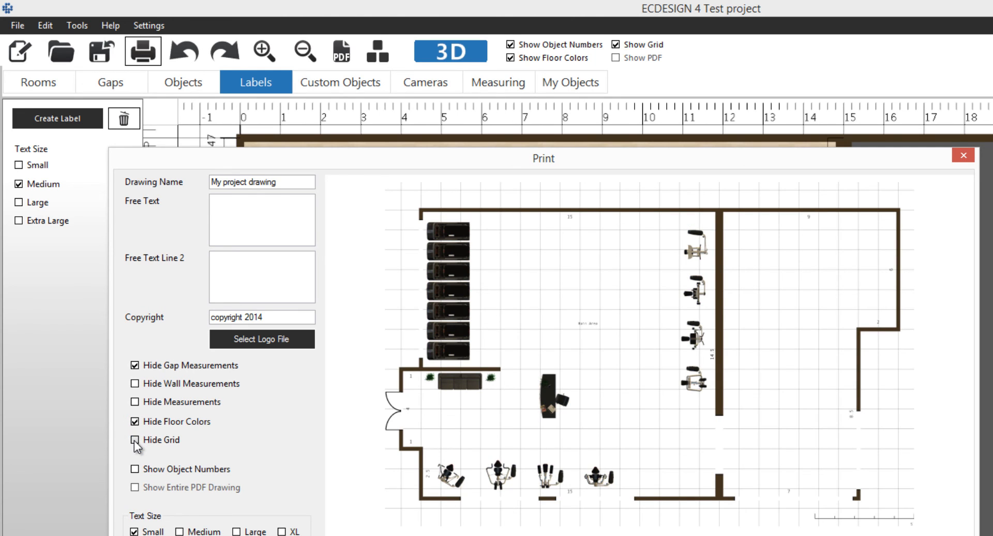
{"action": "left_click", "coordinate": [134, 439]}
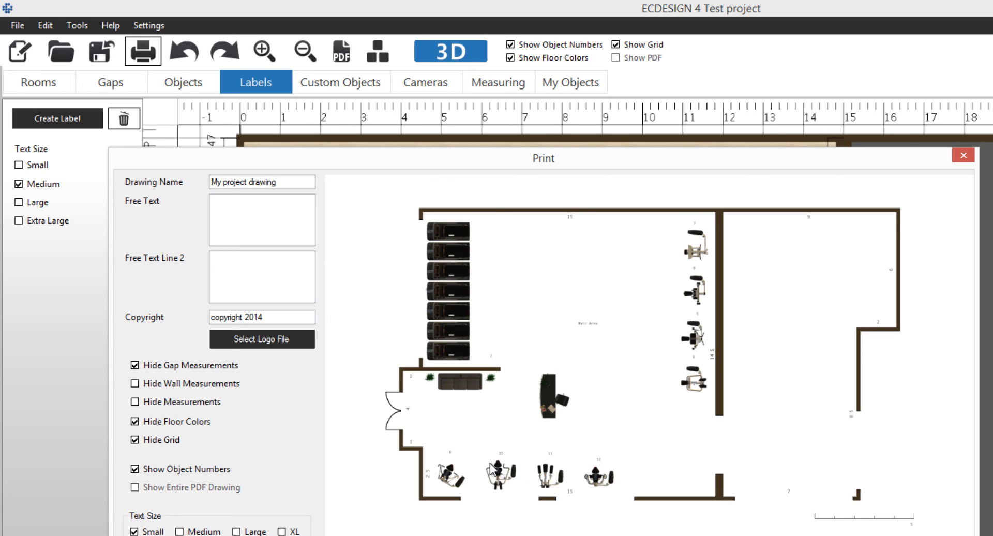
Show the object numbers on the printout and set its text size to Medium.
{"action": "left_click", "coordinate": [179, 532]}
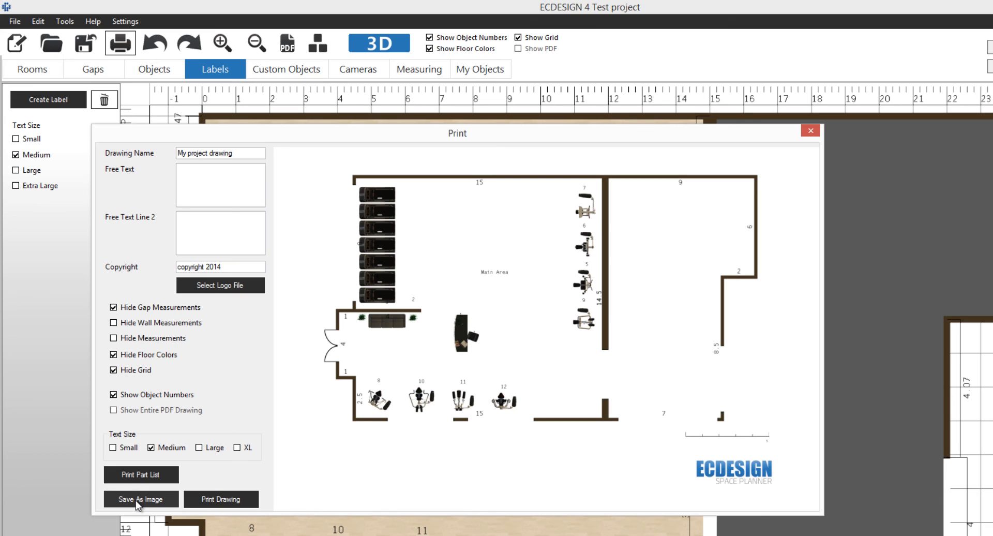
Open the part list printout to check which objects are included, and cancel it at the printer selection.
{"action": "left_click", "coordinate": [156, 477]}
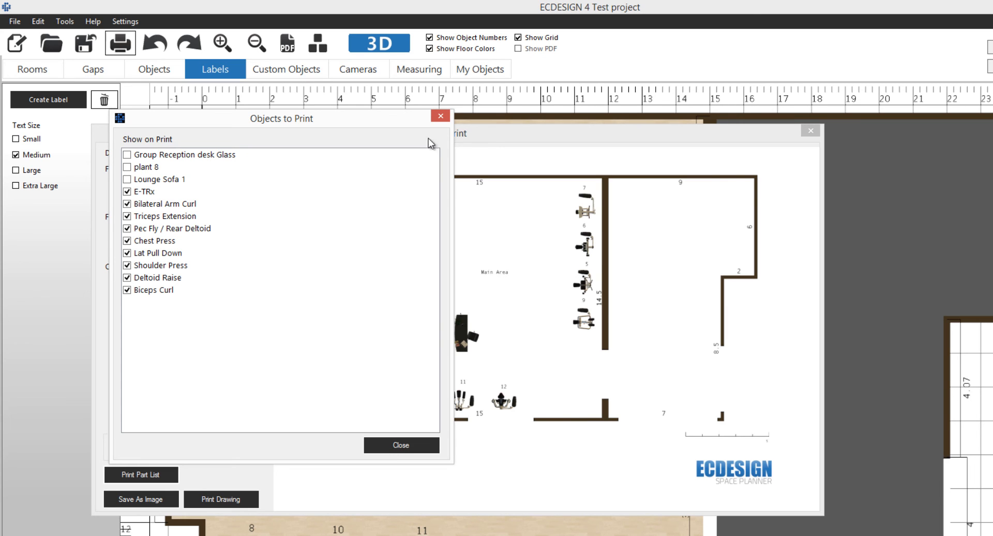
{"action": "left_click", "coordinate": [441, 116]}
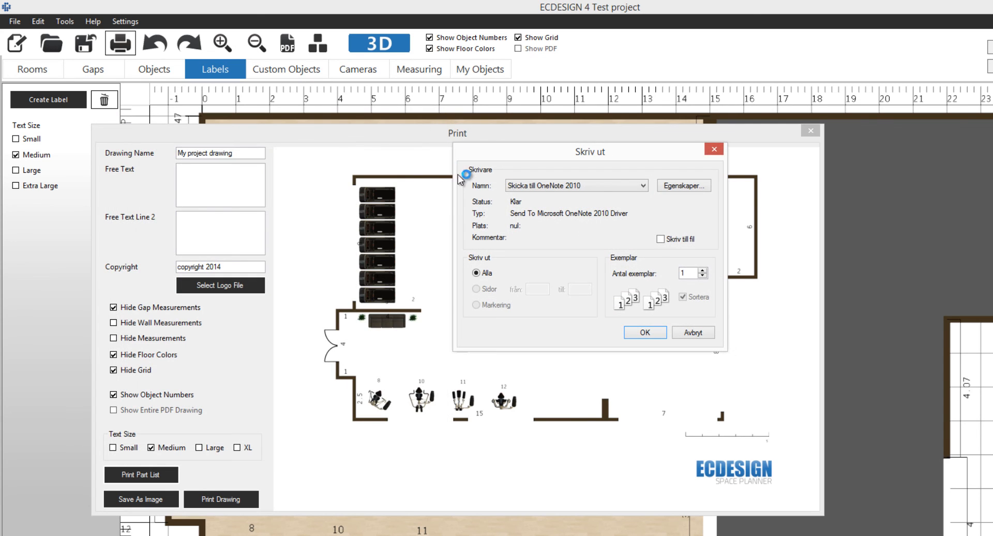
{"action": "left_click", "coordinate": [710, 150]}
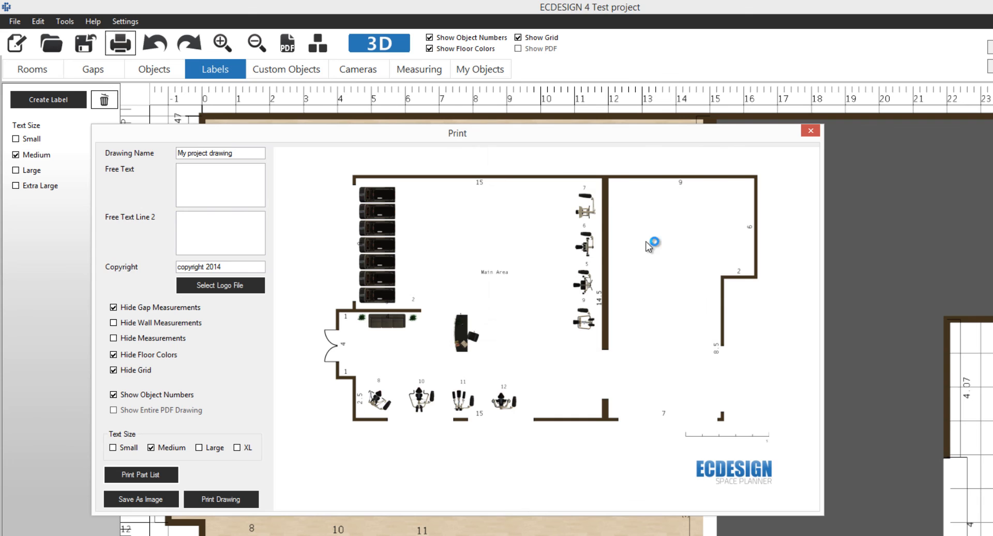
Close the print settings and save the project.
{"action": "left_click", "coordinate": [810, 131]}
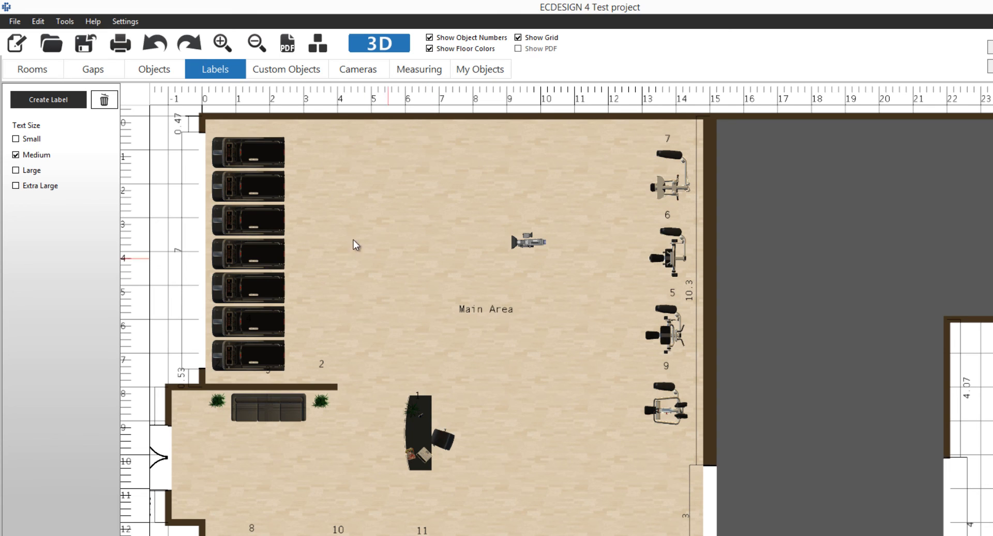
{"action": "left_click", "coordinate": [90, 49]}
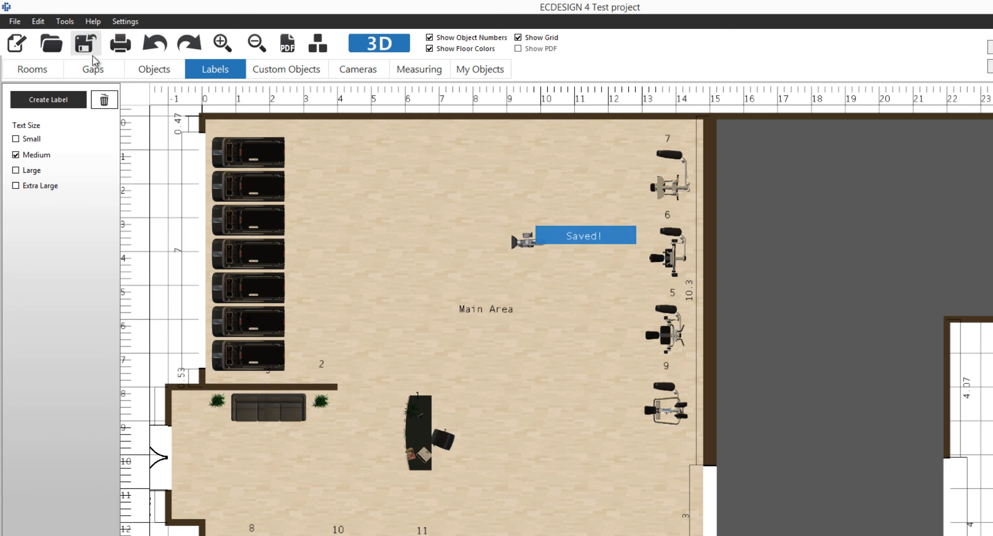